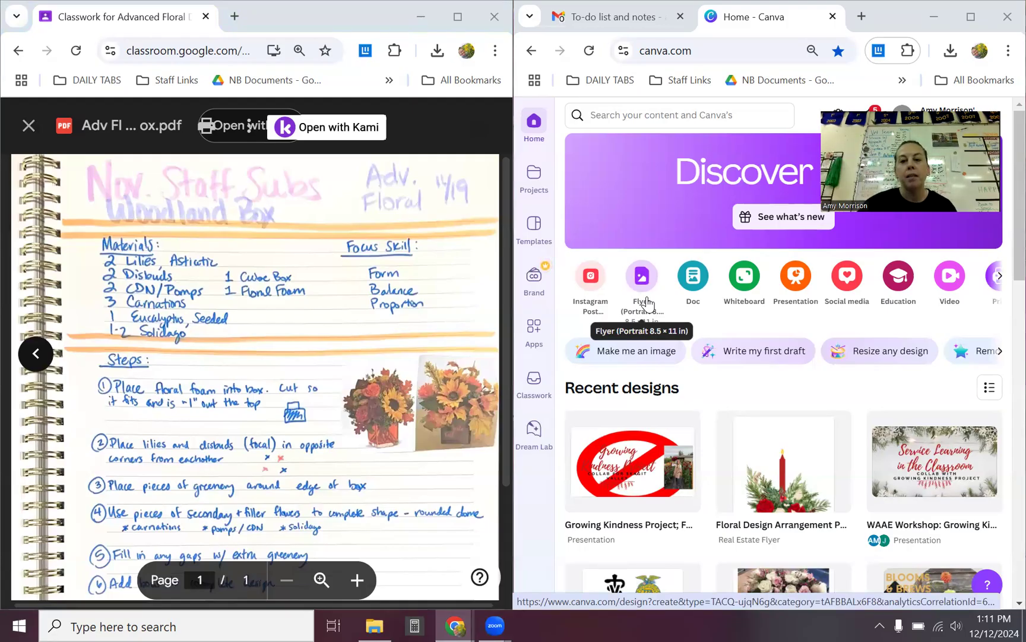
# Create a blank 8.5 × 11 in portrait flyer and dismiss the template suggestions.
pyautogui.click(647, 302)
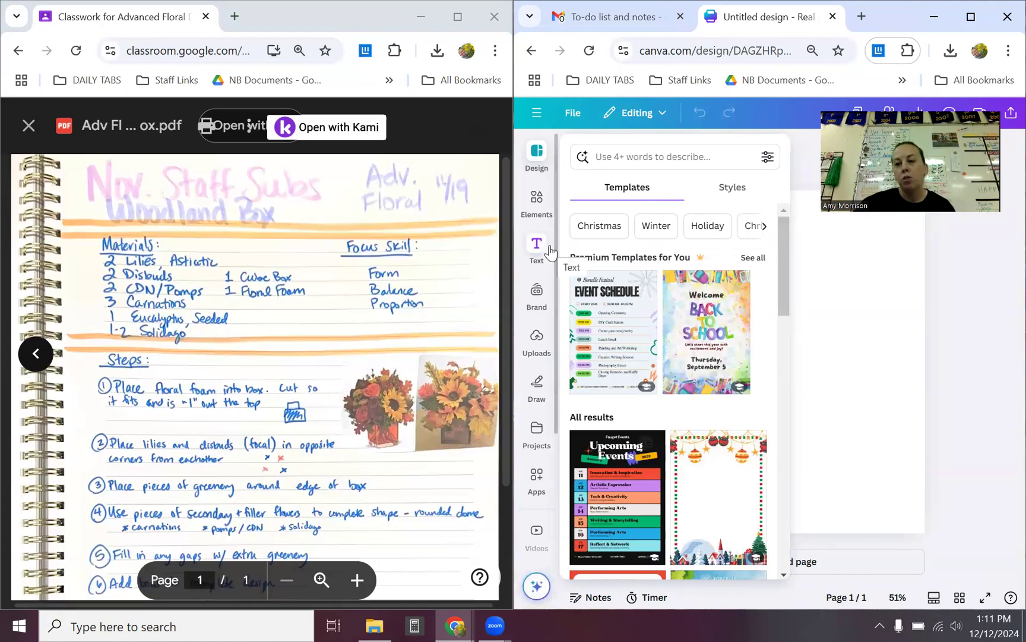
pyautogui.click(901, 348)
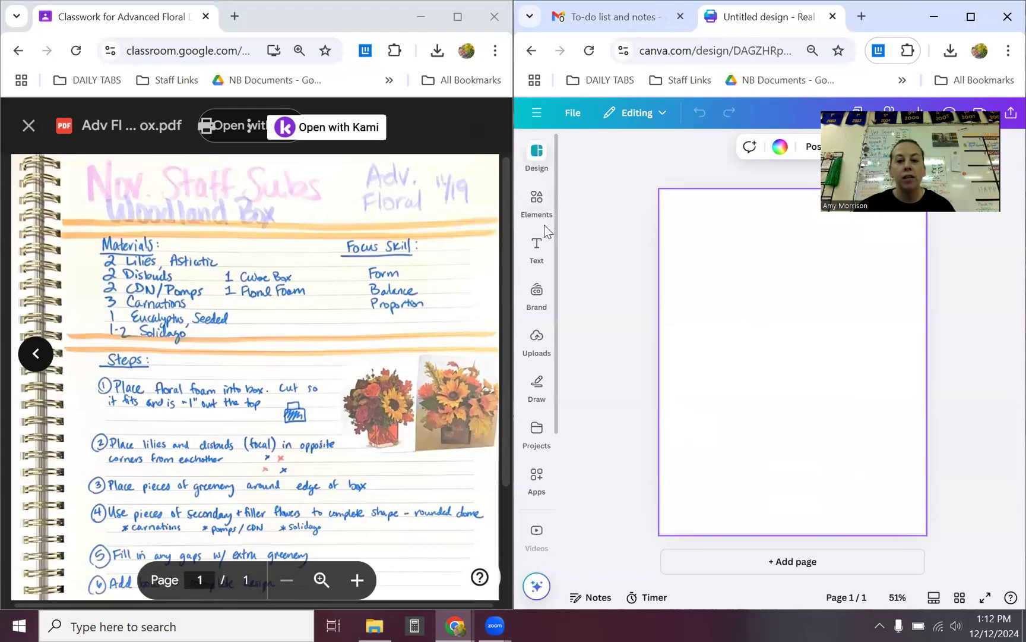
# Show the Elements graphics library with its search box next to the empty flyer.
pyautogui.click(536, 156)
pyautogui.click(536, 431)
pyautogui.click(536, 202)
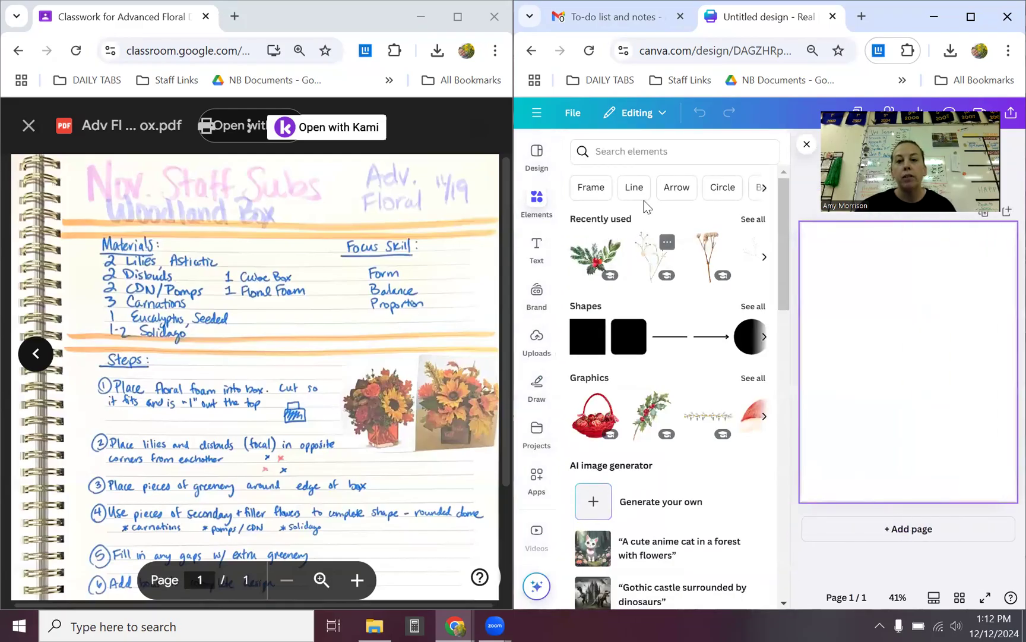
pyautogui.click(621, 153)
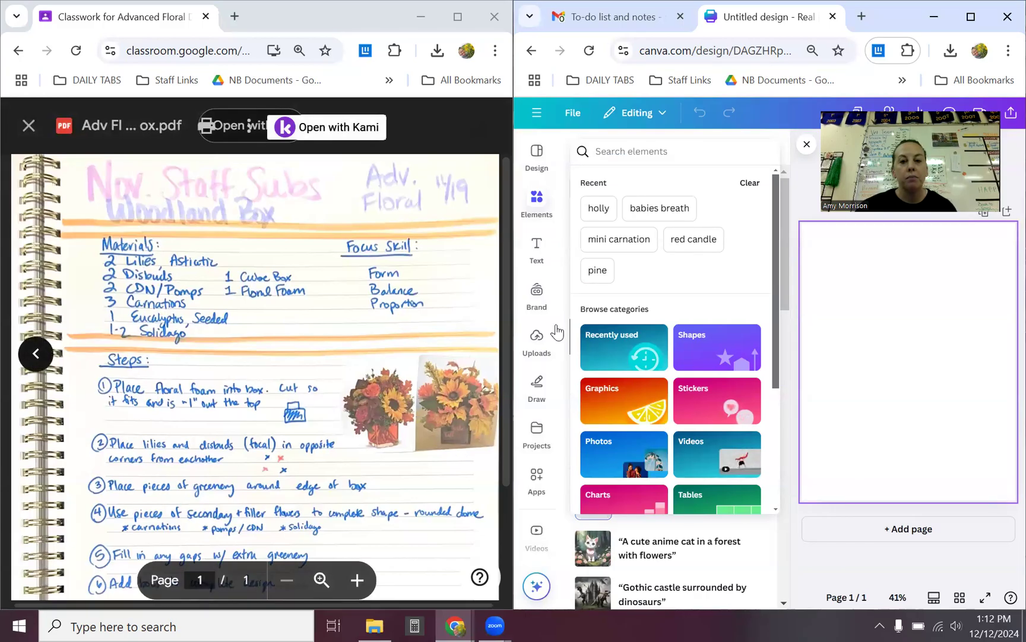
# Search the Elements library for 'cube vase'.
pyautogui.click(646, 153)
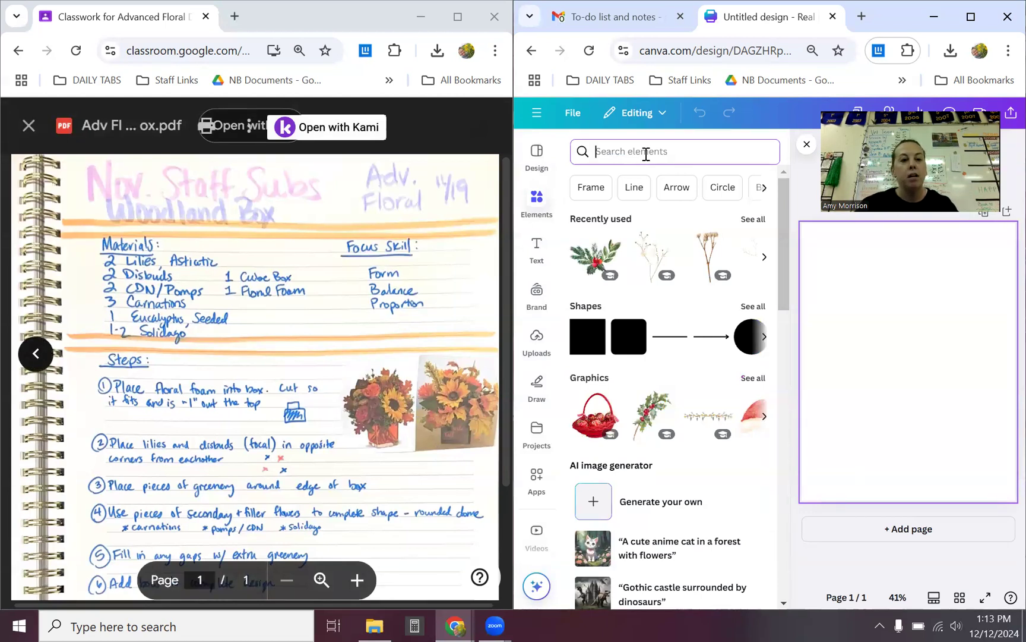
pyautogui.write('cu')
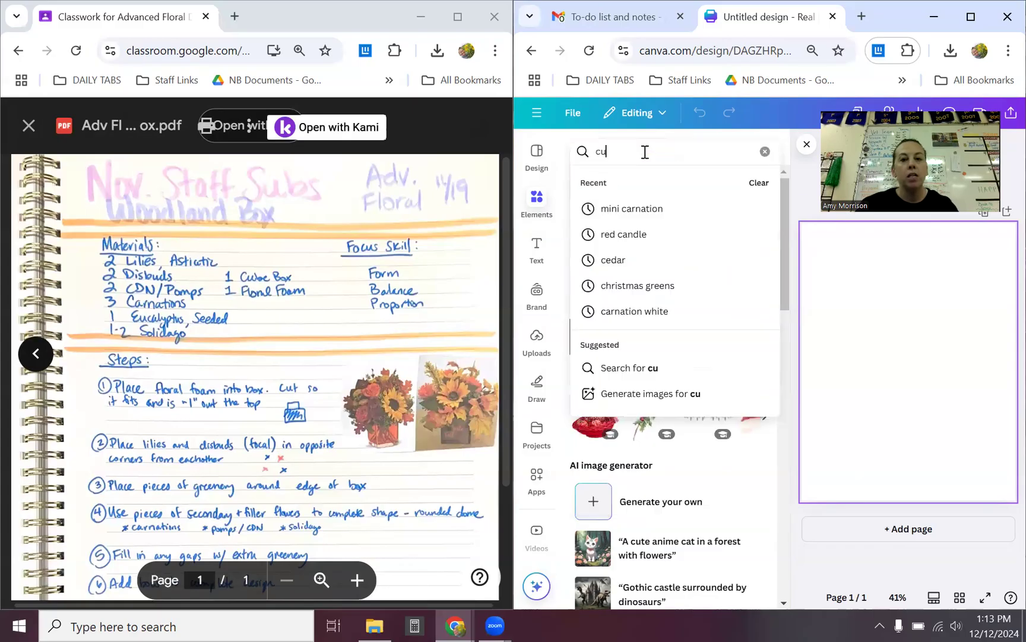
pyautogui.write('be vase')
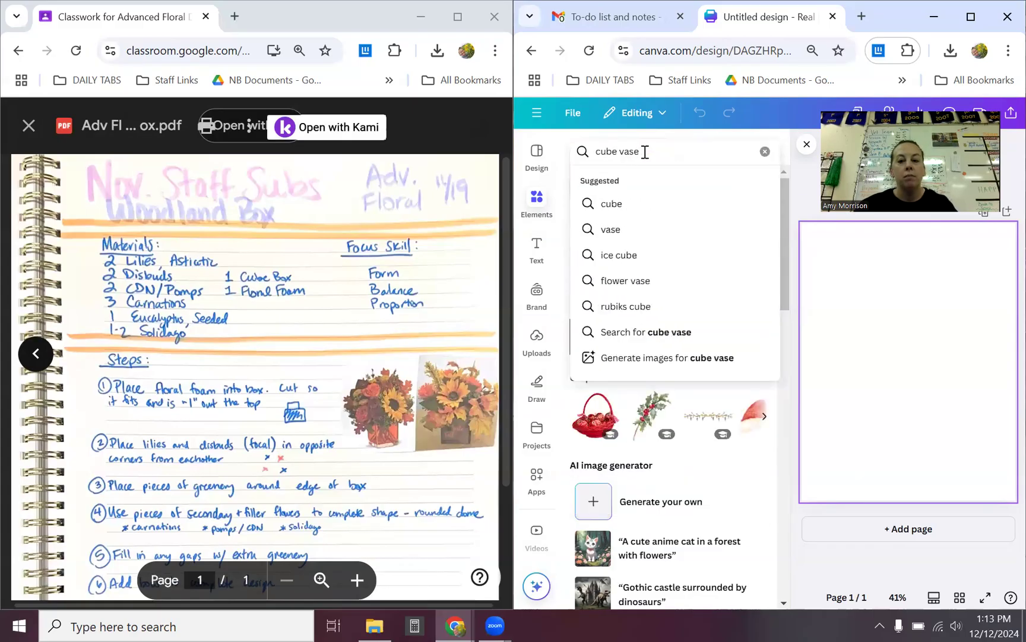
pyautogui.press('Return')
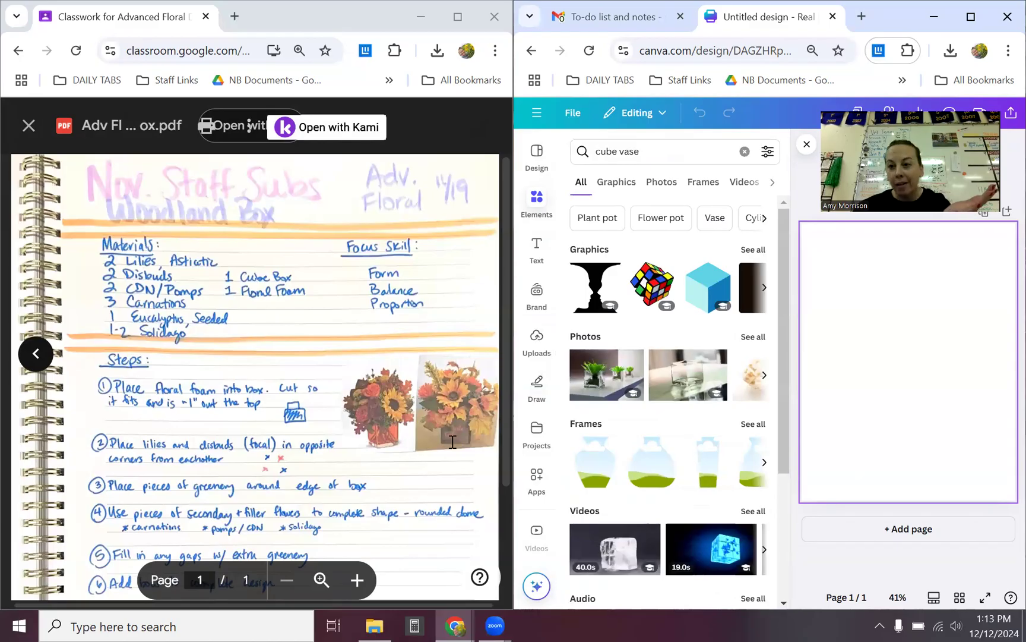
pyautogui.moveTo(591, 397)
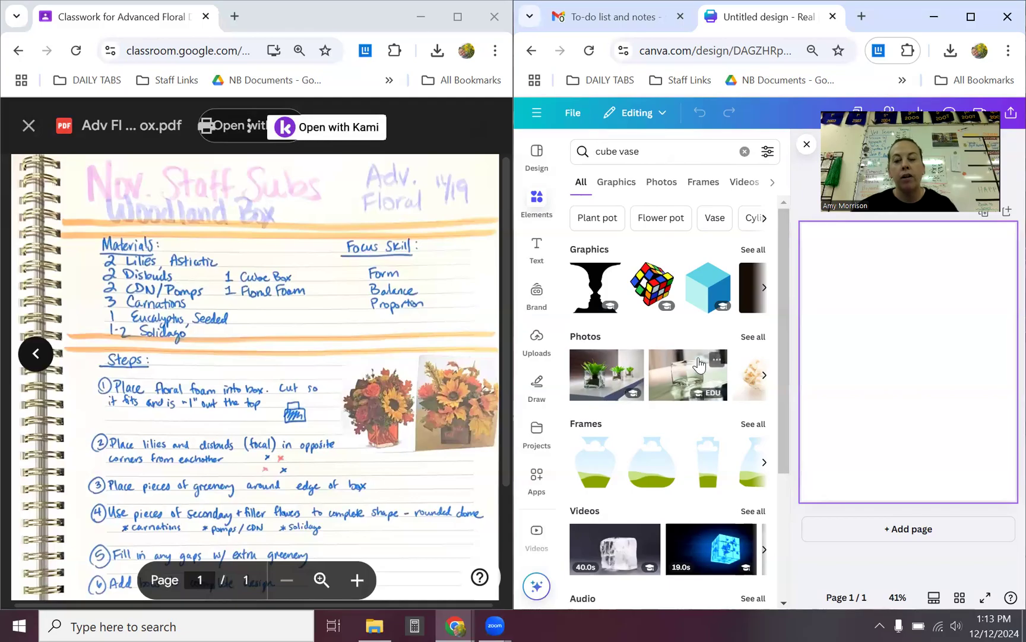
# Add the red cube graphic from the cube vase results and move it toward the page bottom.
pyautogui.click(753, 250)
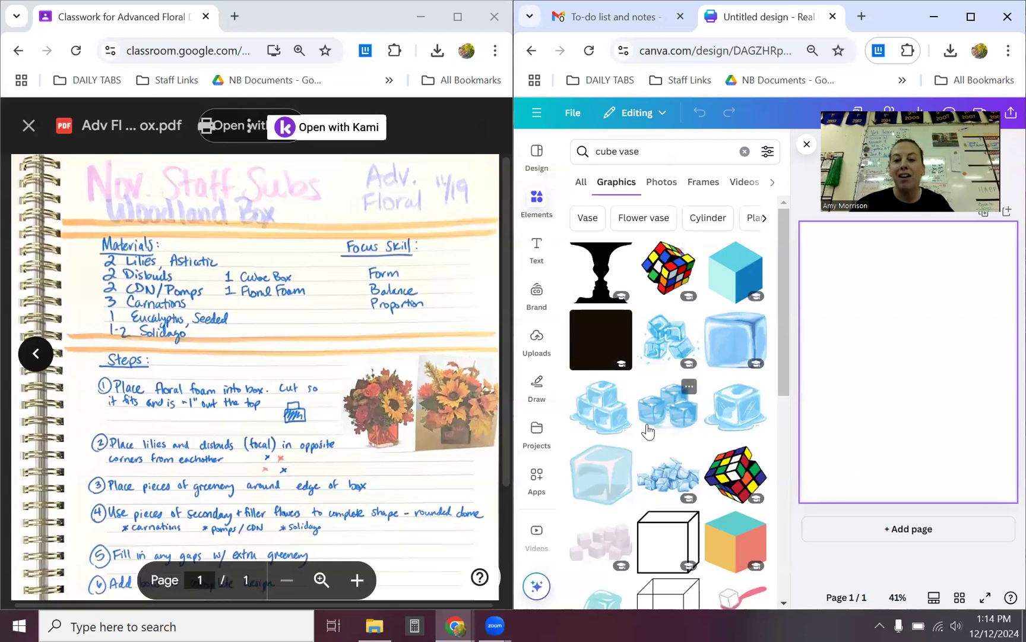
pyautogui.scroll(-3, 666, 410)
pyautogui.scroll(-5, 648, 429)
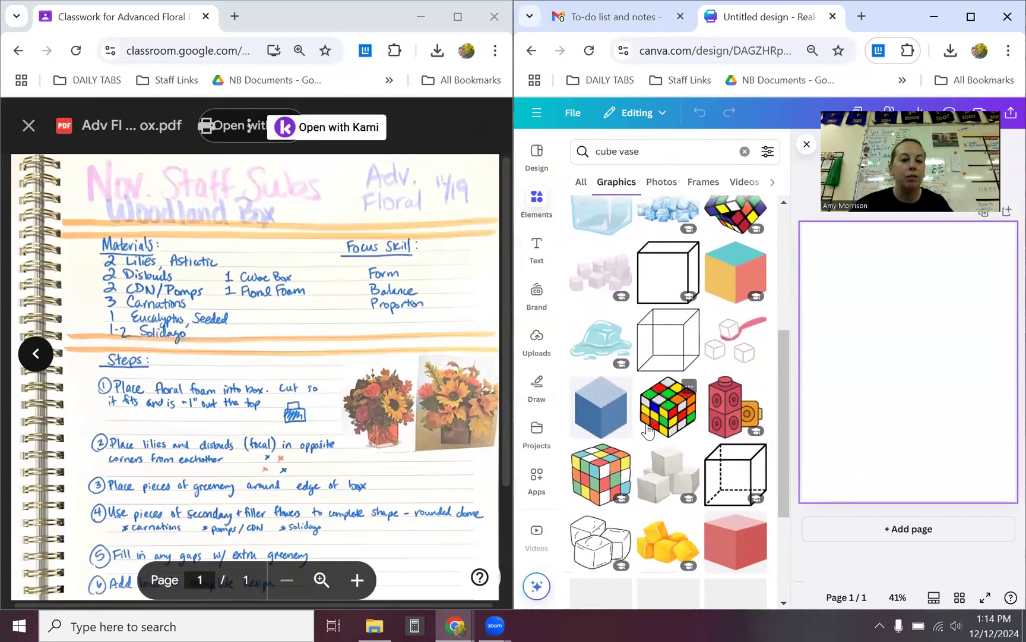
pyautogui.scroll(-2, 646, 423)
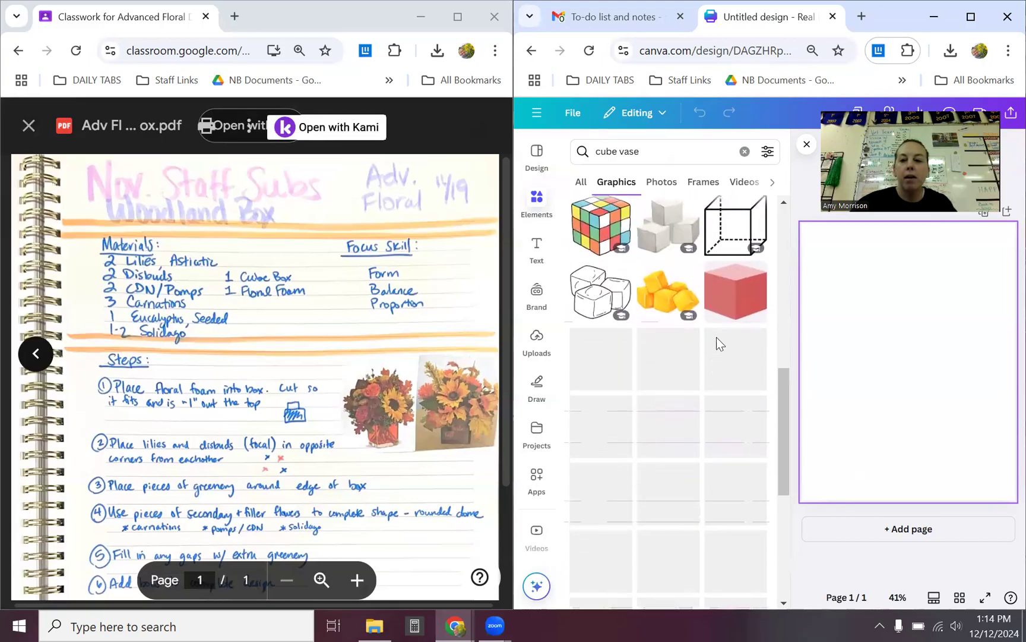
pyautogui.click(732, 302)
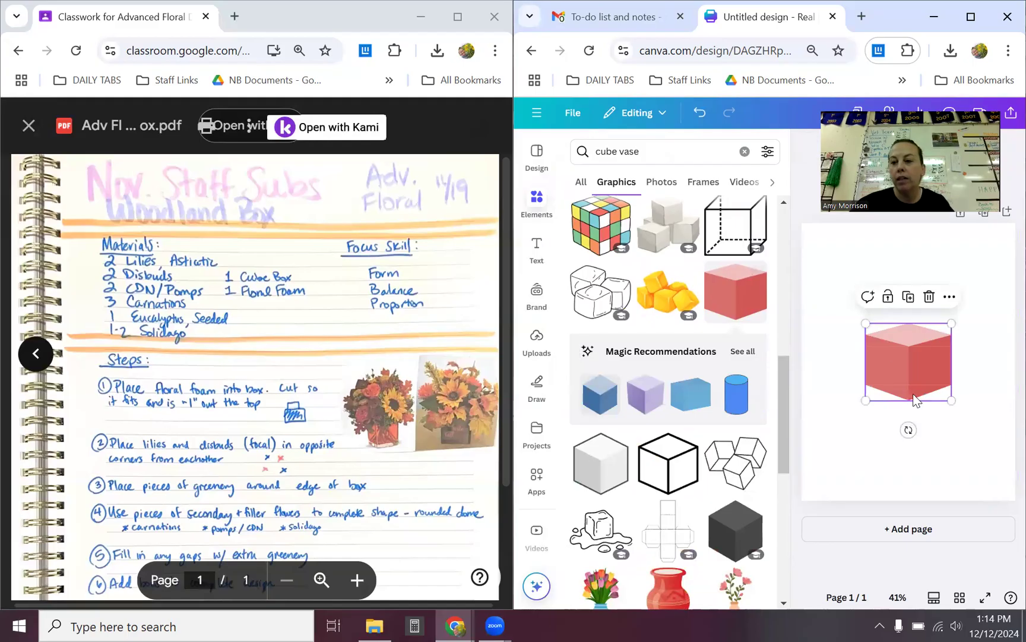
pyautogui.click(968, 284)
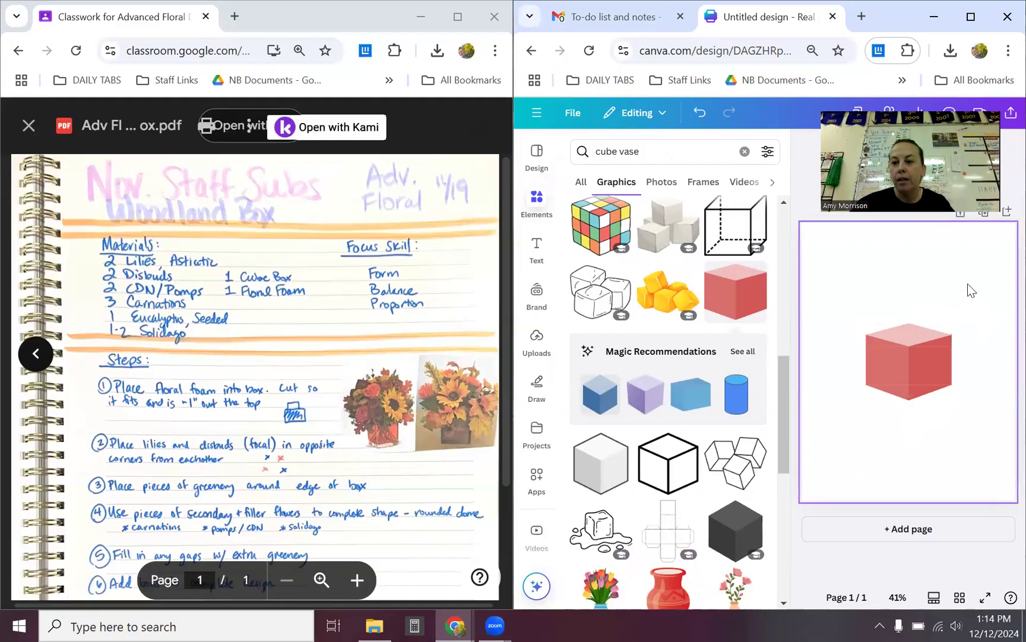
pyautogui.moveTo(903, 351); pyautogui.dragTo(905, 443)
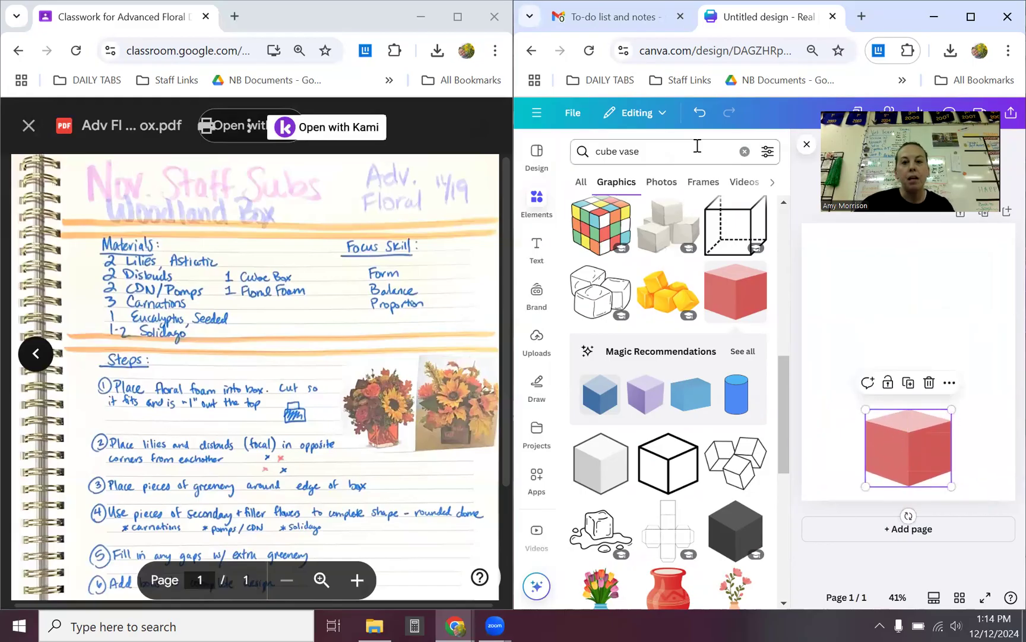
# Replace the cube vase search with 'lily' and run it.
pyautogui.click(743, 151)
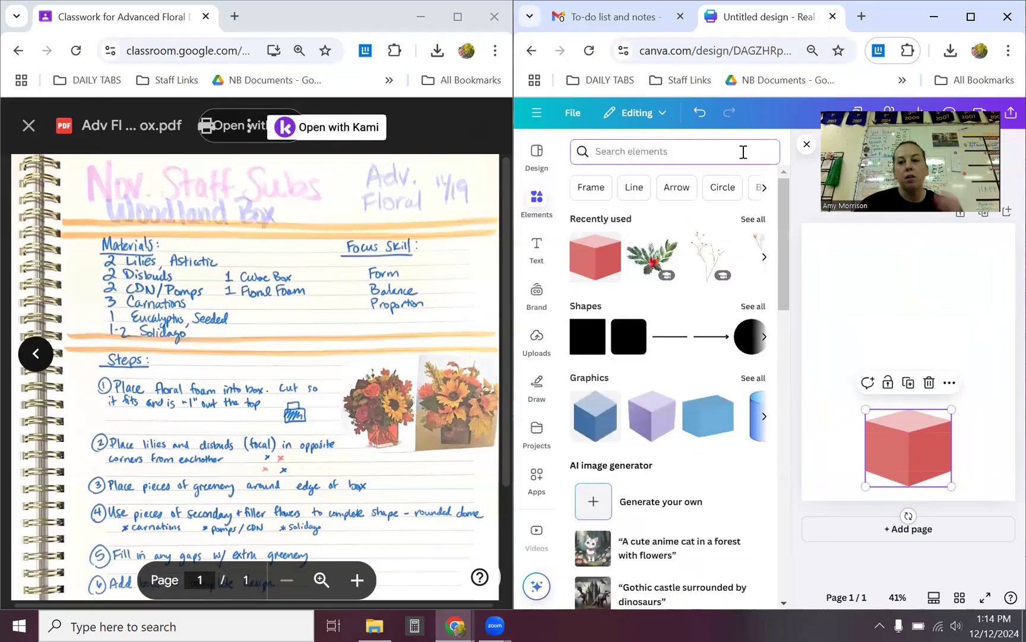
pyautogui.write('su')
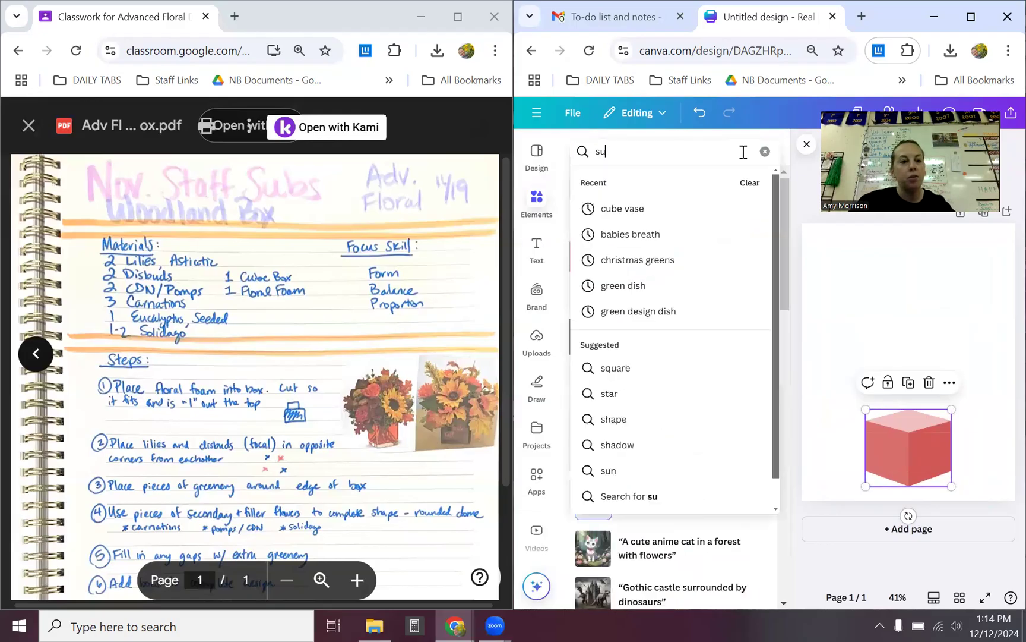
pyautogui.write('nflowers')
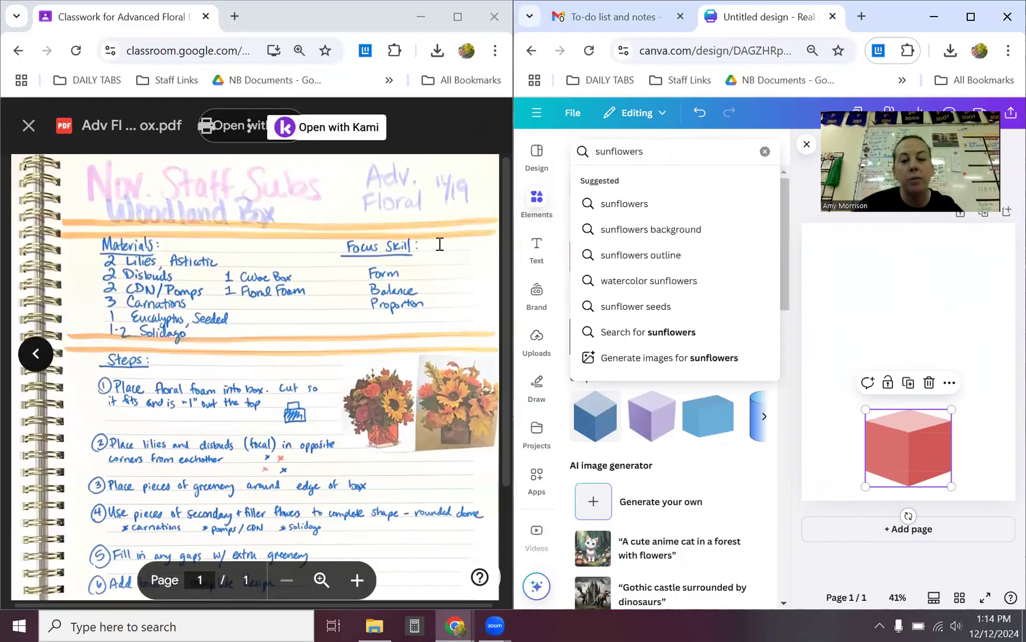
pyautogui.click(657, 156)
pyautogui.moveTo(657, 156); pyautogui.dragTo(622, 153)
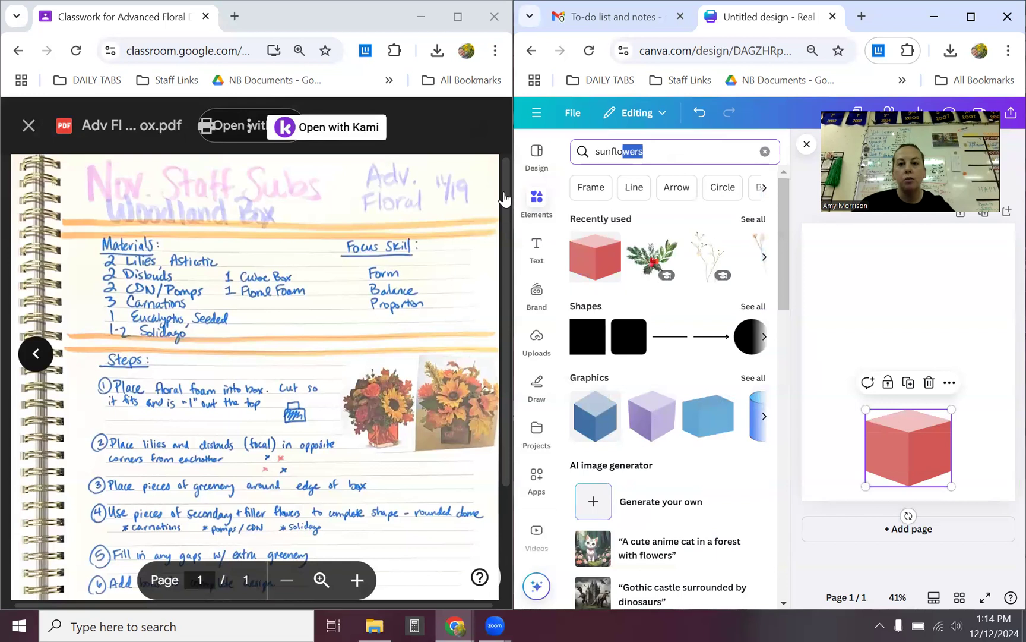
pyautogui.hotkey('ctrl', 'a')
pyautogui.press('BackSpace')
pyautogui.write('lily')
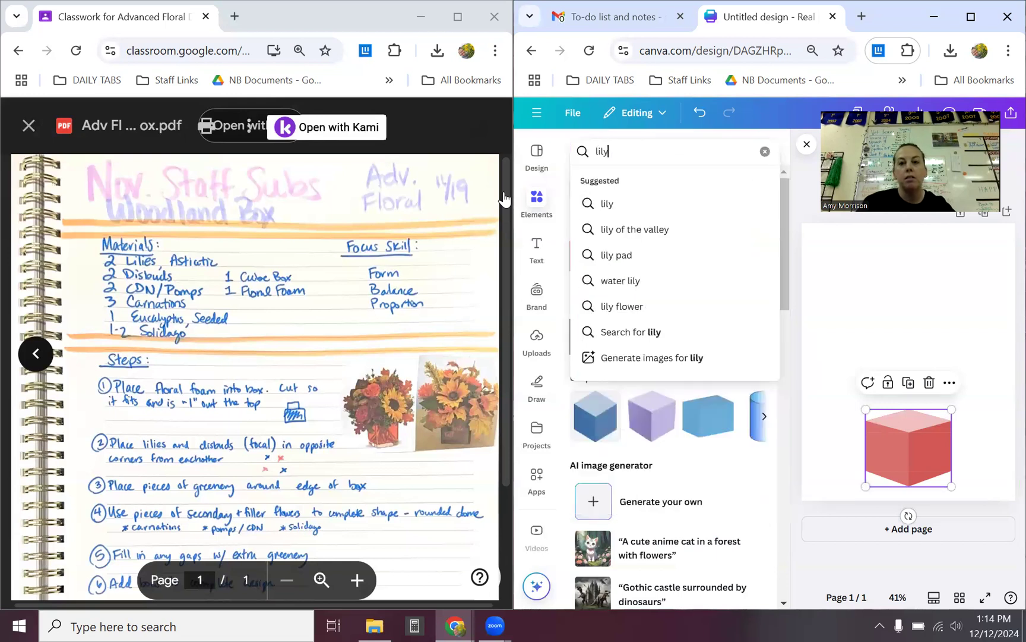
pyautogui.press('Return')
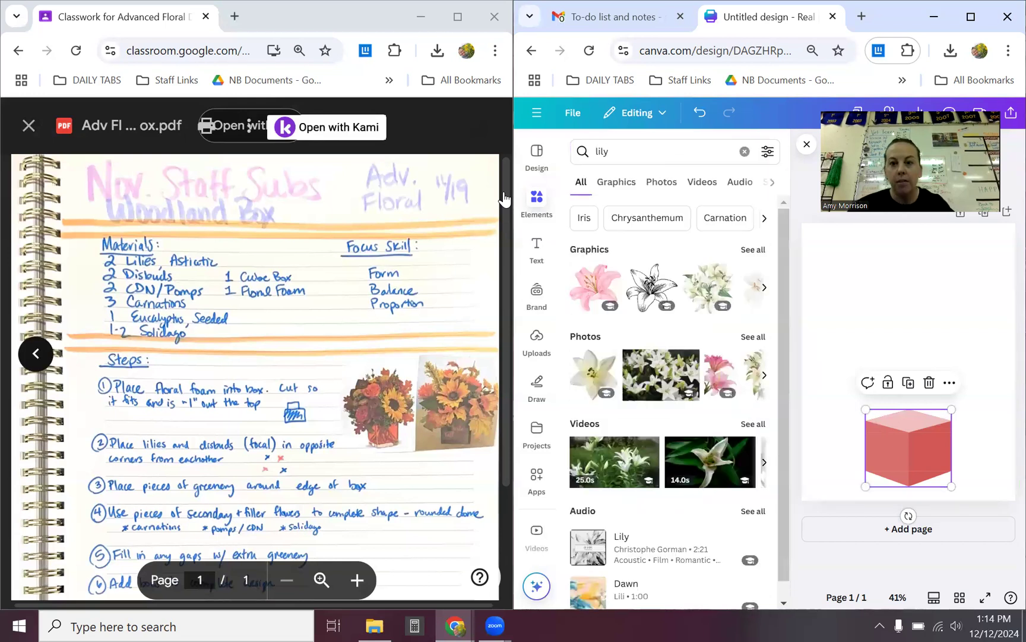
# Expand and scroll through all the lily graphics results.
pyautogui.click(752, 250)
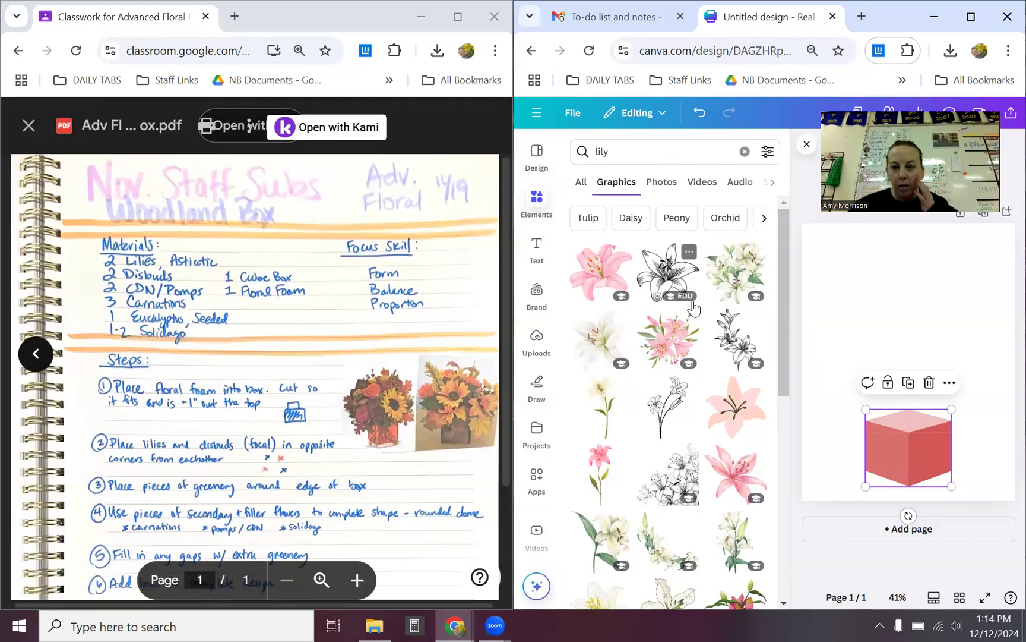
pyautogui.click(538, 477)
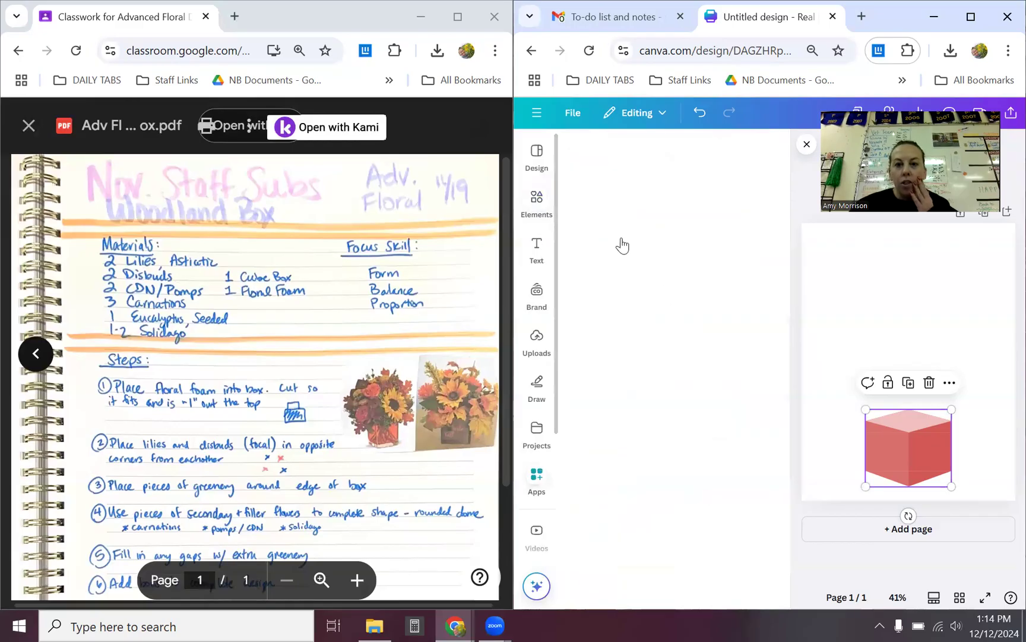
pyautogui.click(537, 202)
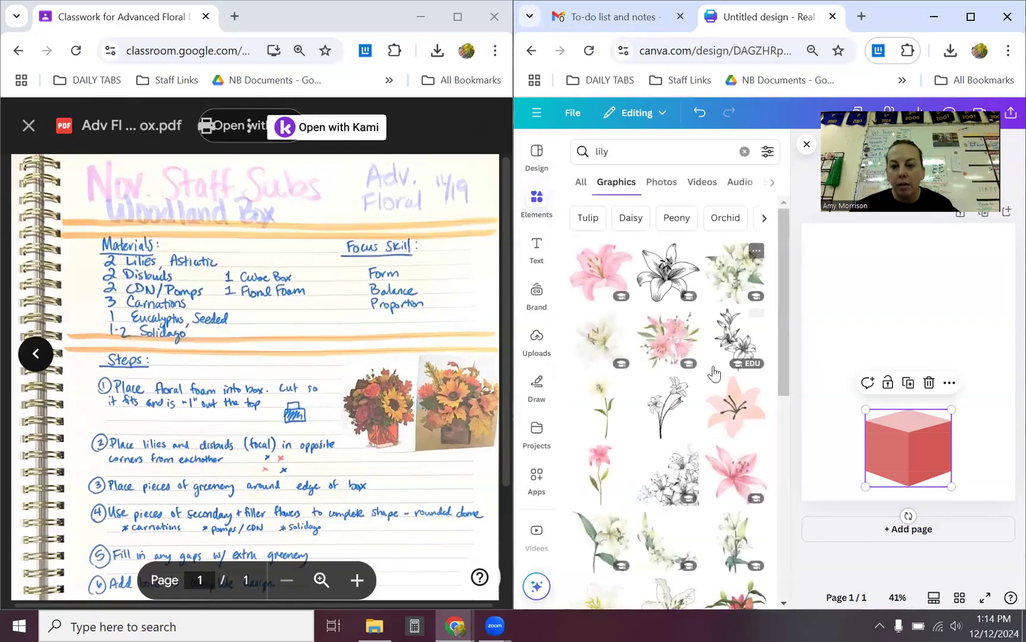
pyautogui.scroll(-4, 714, 373)
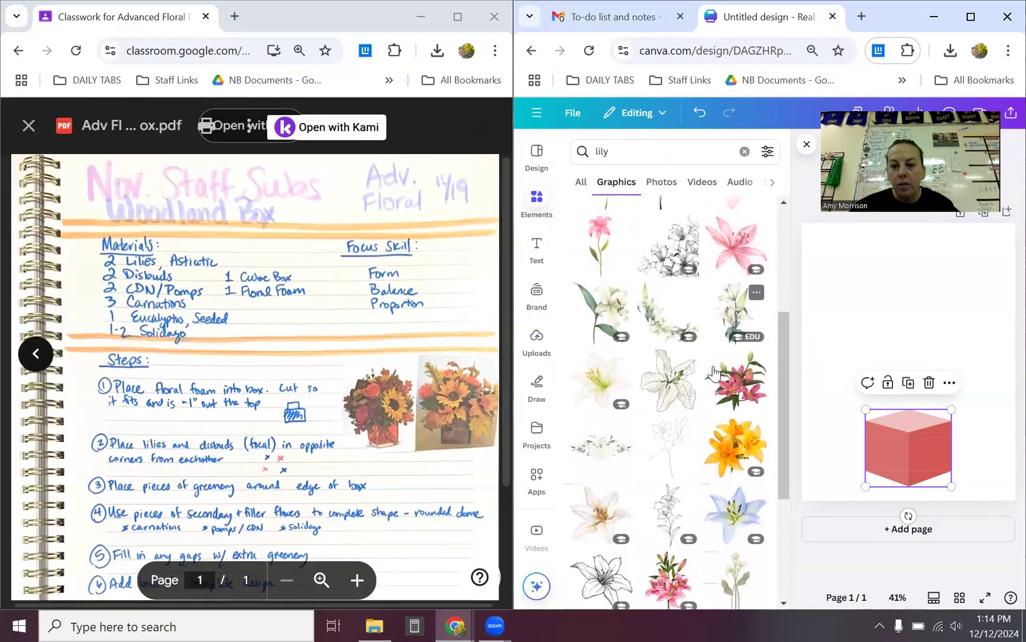
# Add an orange lily (about 2.5 × 2.4) and a white lily, shrinking each.
pyautogui.click(735, 441)
pyautogui.moveTo(819, 278); pyautogui.dragTo(930, 381)
pyautogui.scroll(-1, 683, 397)
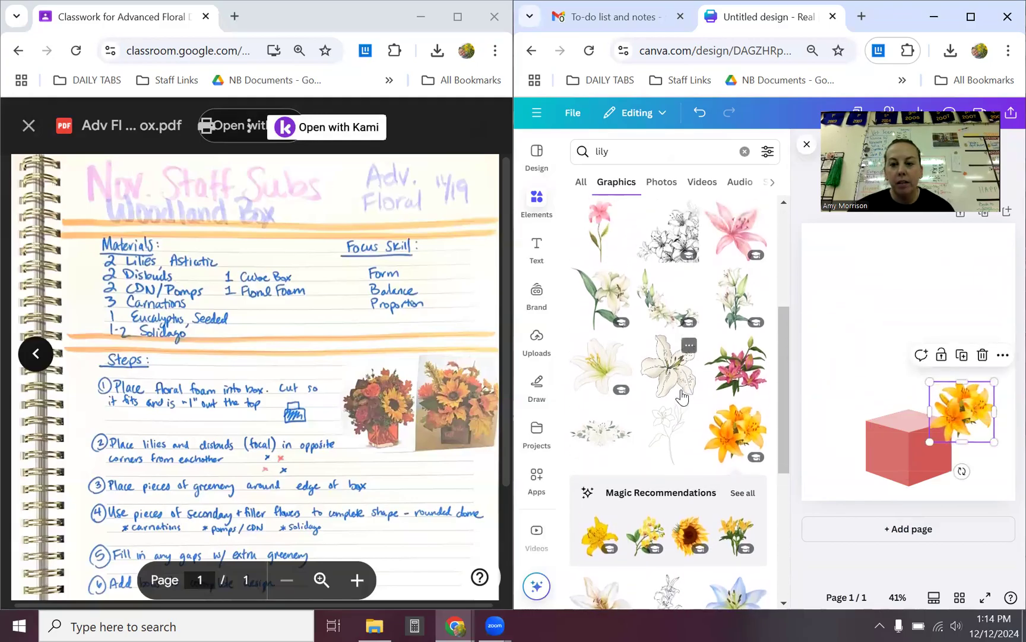
pyautogui.scroll(-4, 683, 397)
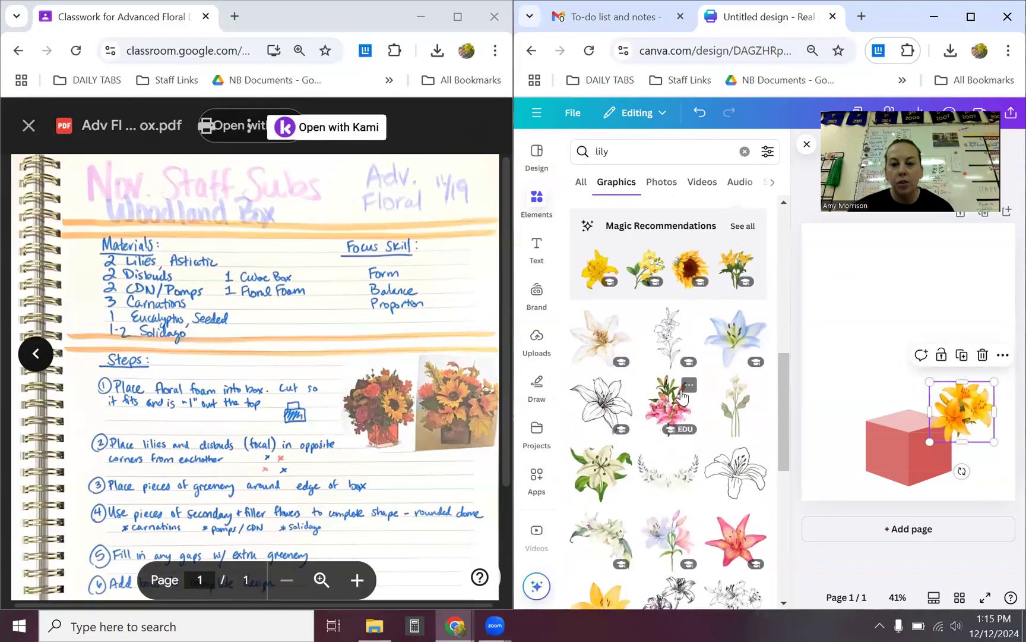
pyautogui.click(601, 475)
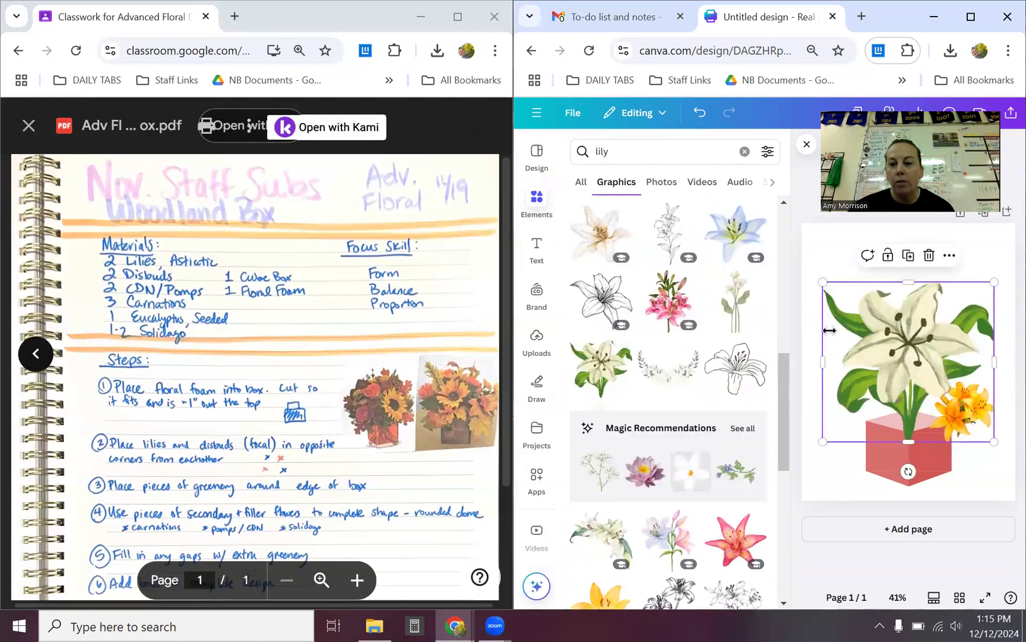
pyautogui.moveTo(855, 308); pyautogui.dragTo(835, 256)
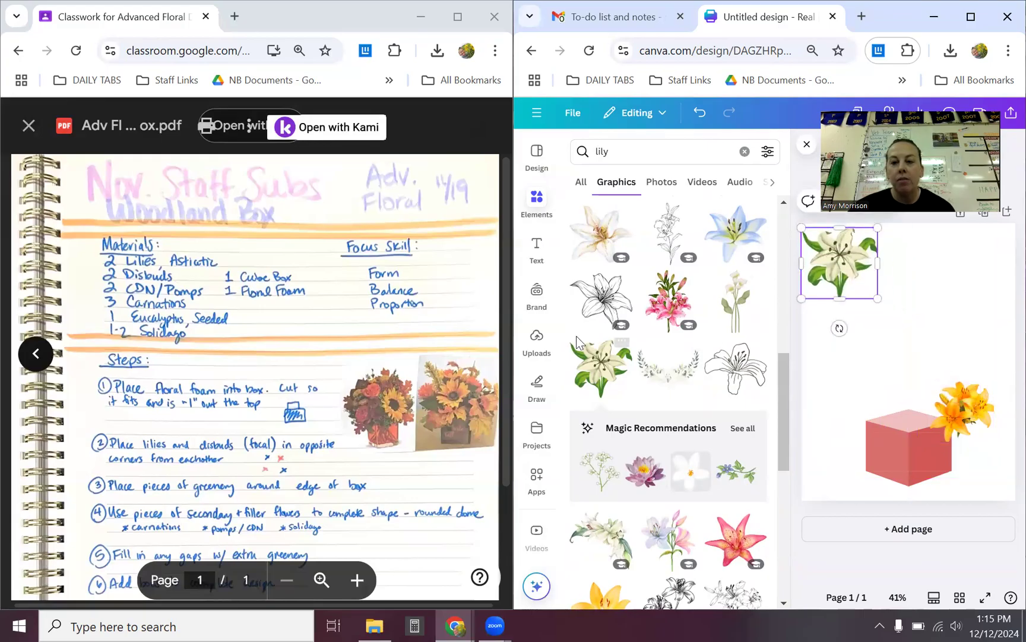
# Add a yellow lily, shrunk small and placed at the top right.
pyautogui.click(536, 340)
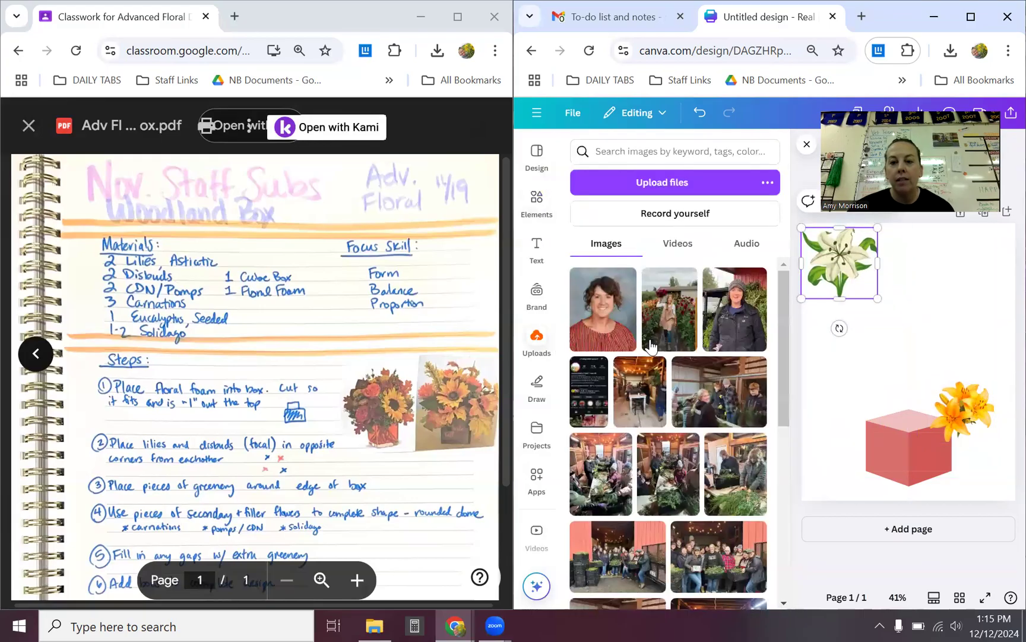
pyautogui.click(536, 201)
pyautogui.scroll(-4, 654, 380)
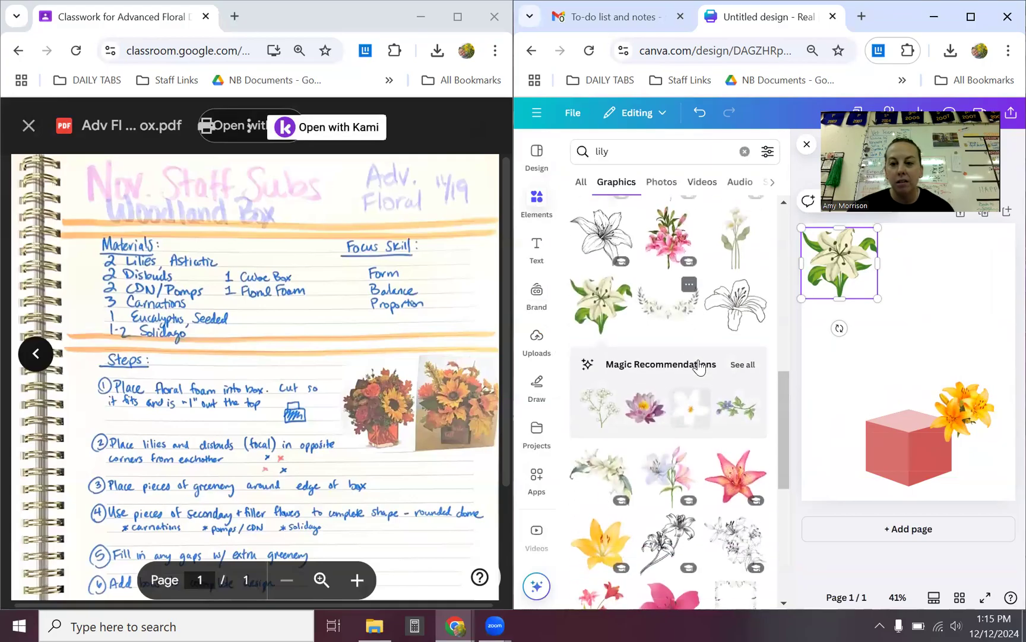
pyautogui.click(635, 412)
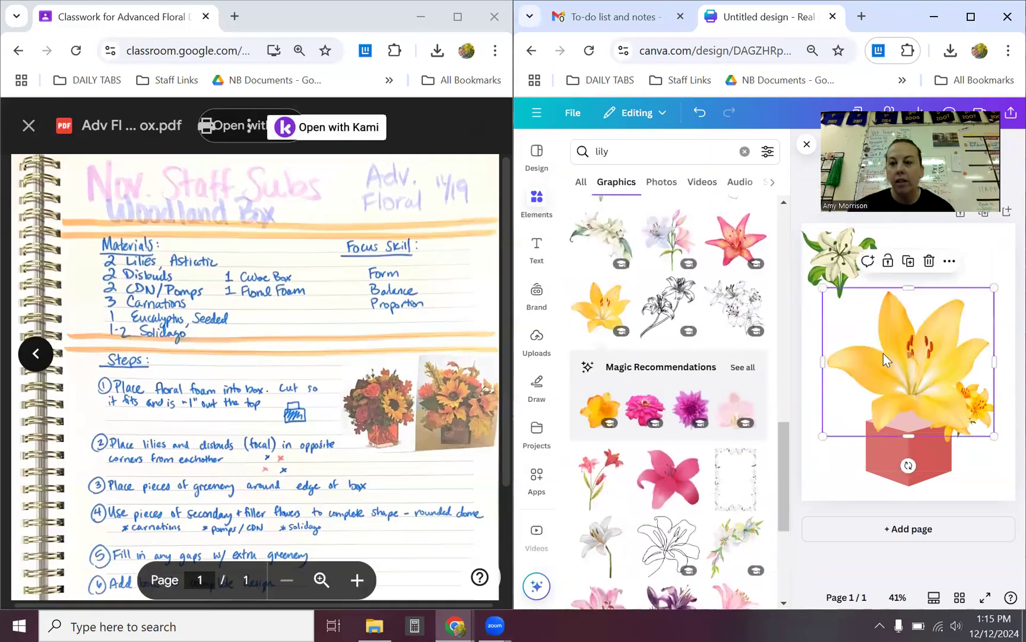
pyautogui.moveTo(822, 288); pyautogui.dragTo(967, 223)
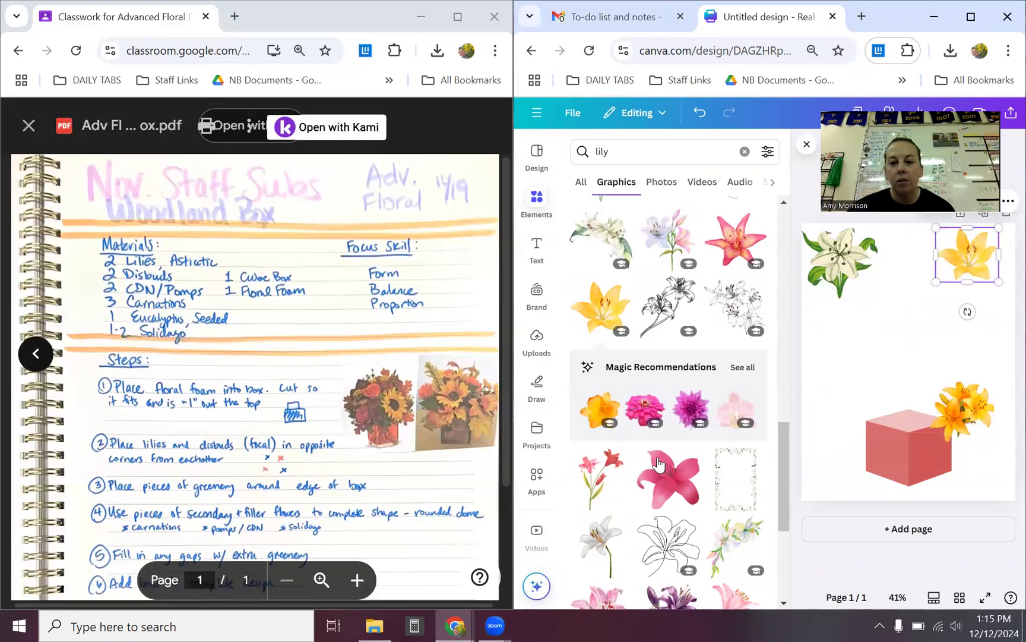
pyautogui.scroll(-5, 658, 464)
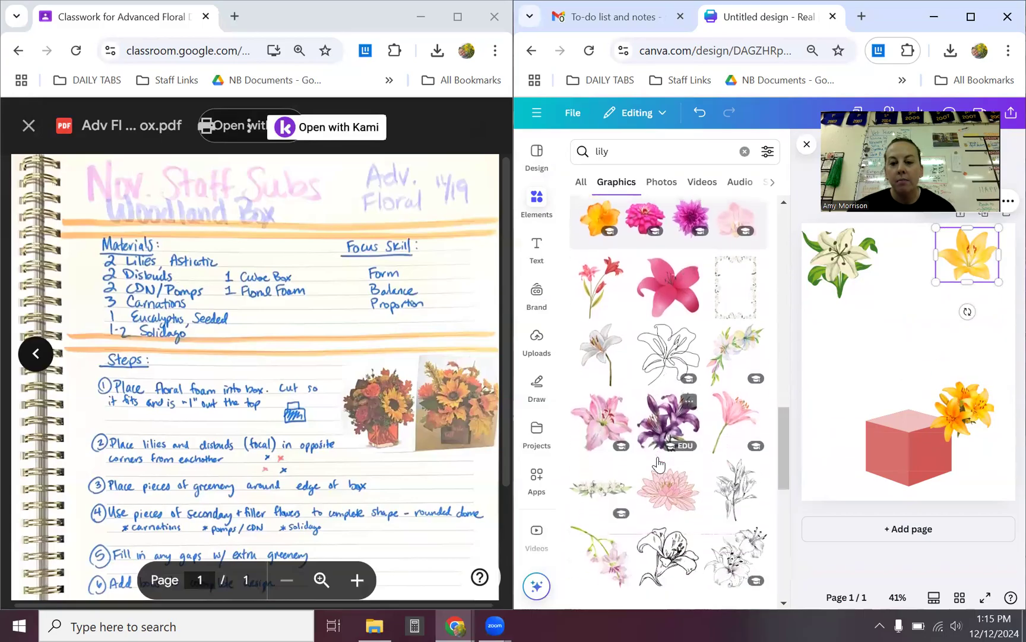
pyautogui.scroll(-3, 659, 462)
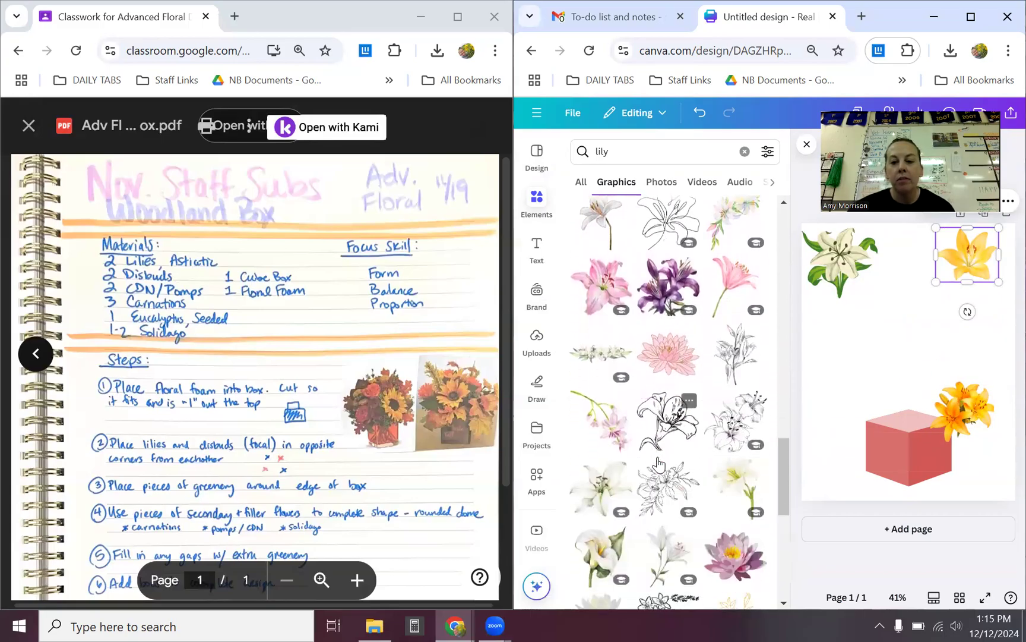
pyautogui.scroll(-1, 658, 463)
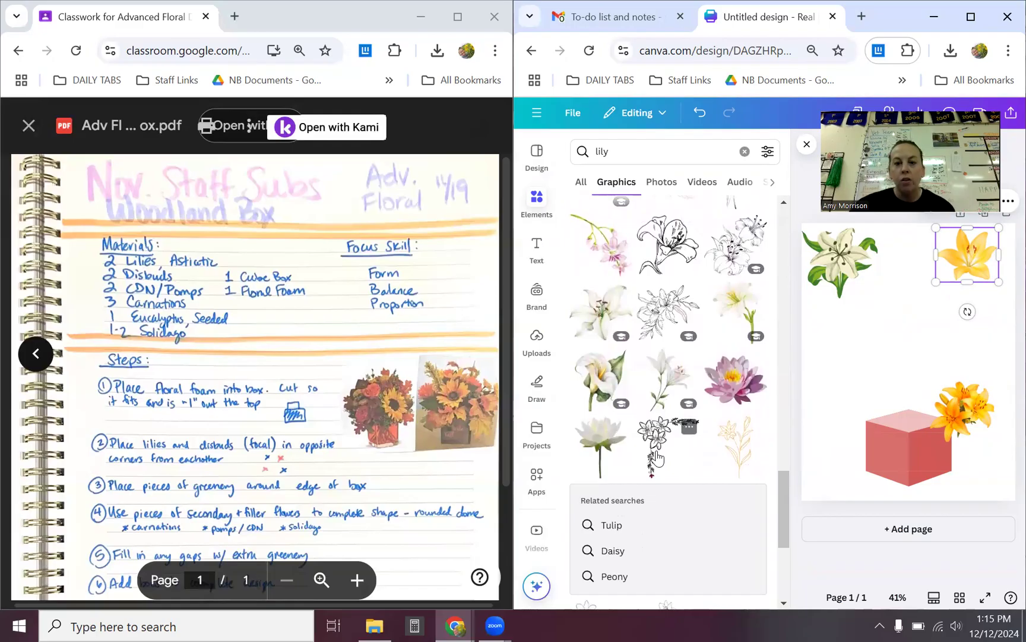
# Search the graphics for 'disbud', then switch the search to 'daisy'.
pyautogui.click(666, 147)
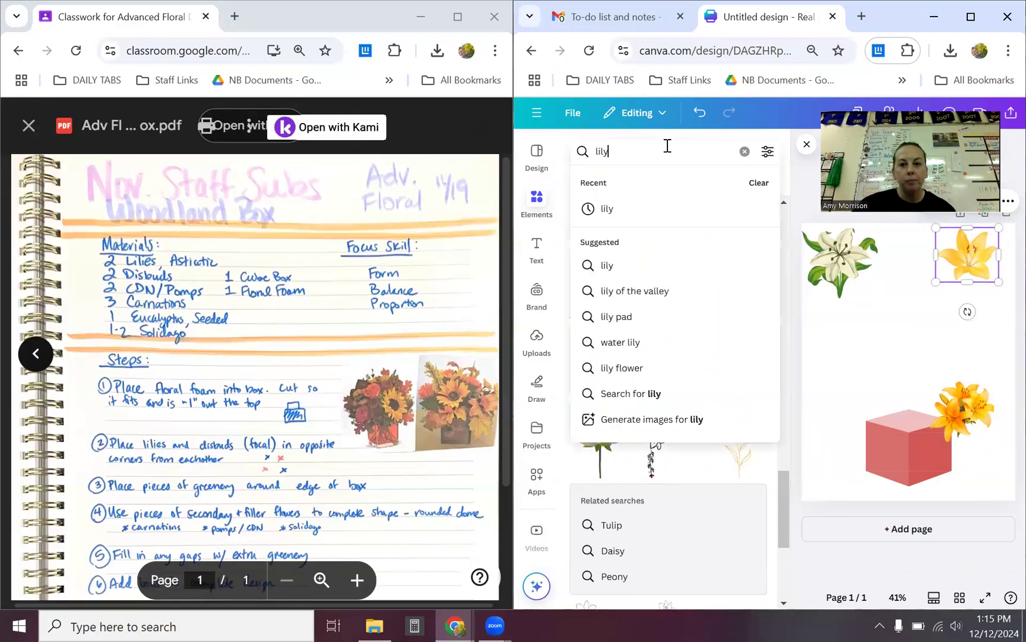
pyautogui.press('BackSpace')
pyautogui.press('BackSpace')
pyautogui.press('BackSpace')
pyautogui.press('BackSpace')
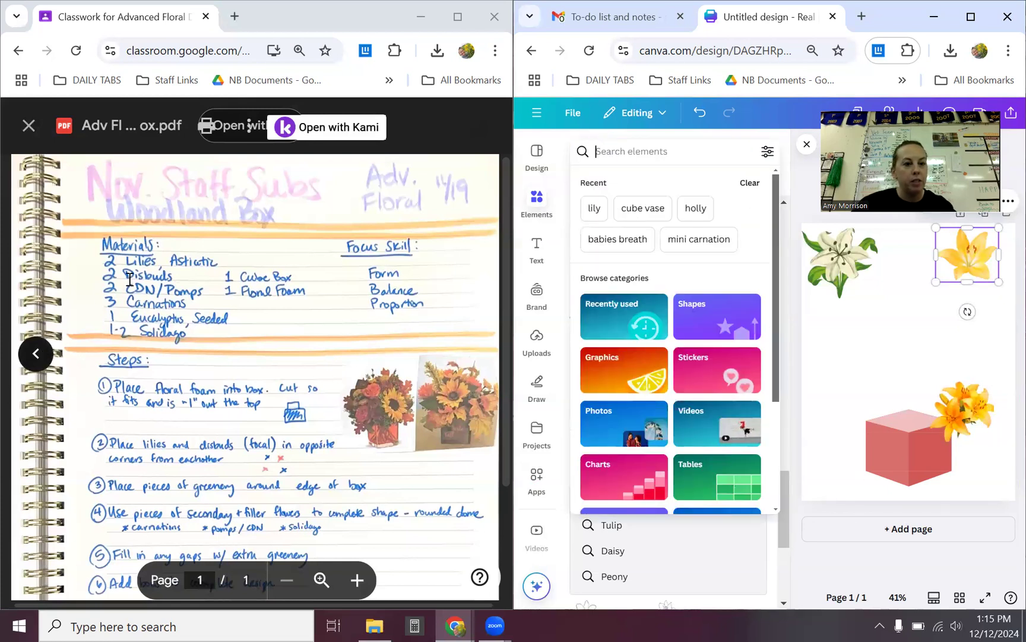
pyautogui.write('disbud')
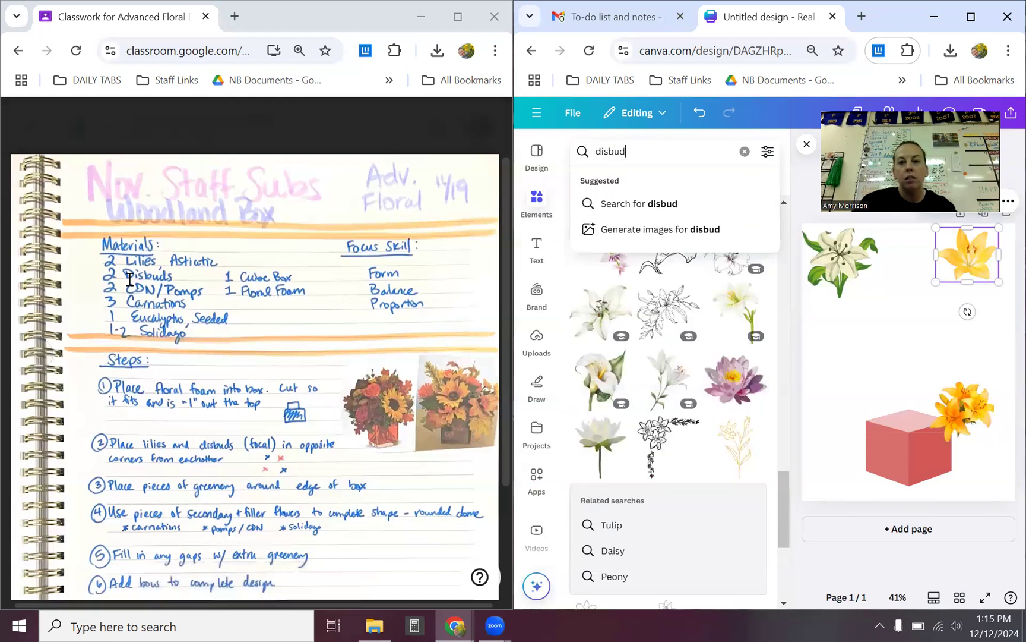
pyautogui.press('Return')
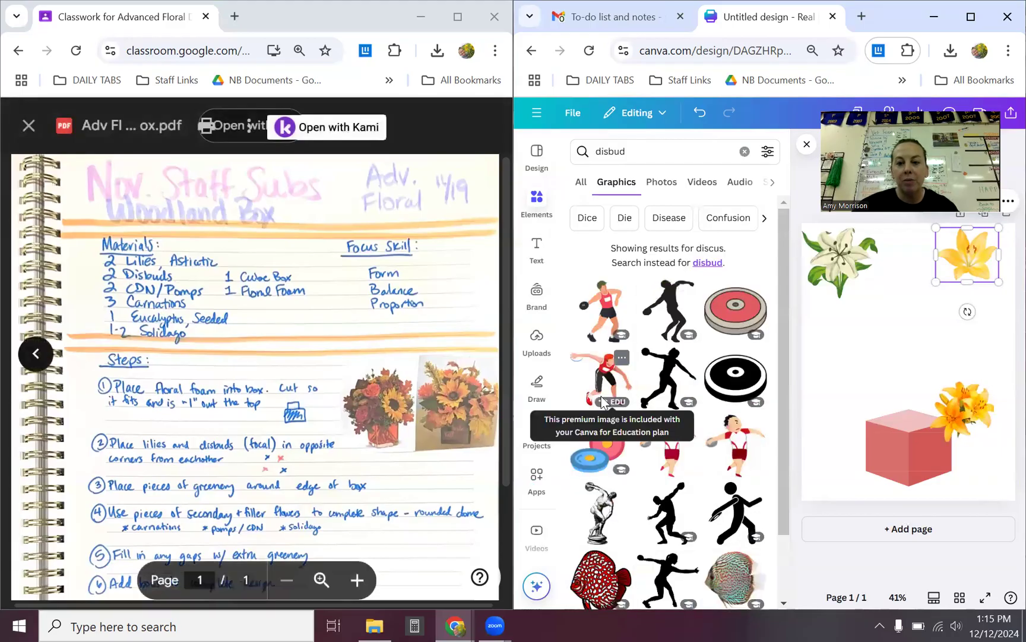
pyautogui.scroll(-10, 691, 475)
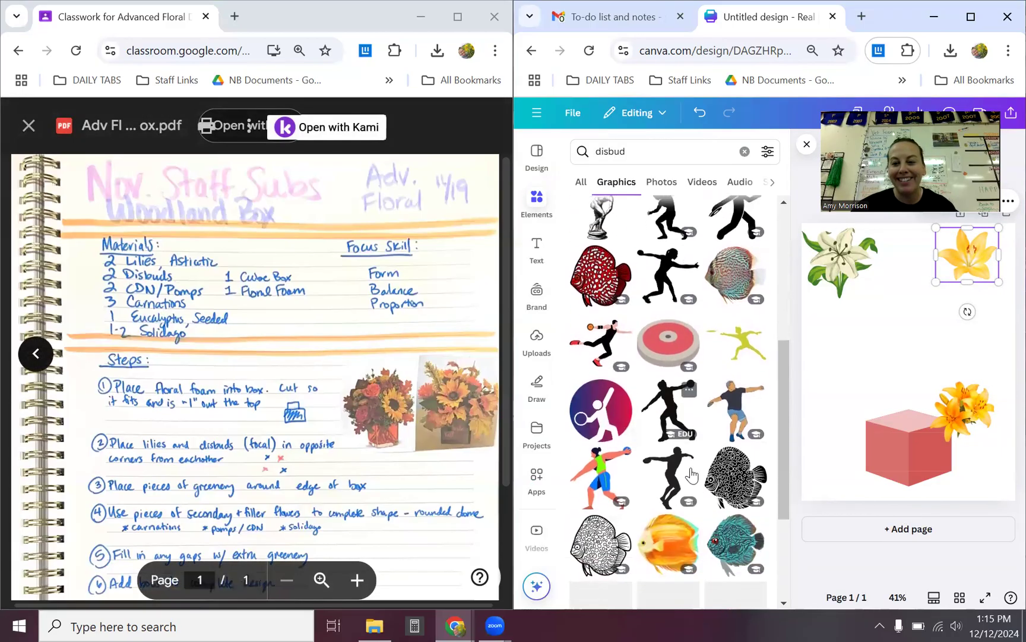
pyautogui.click(630, 143)
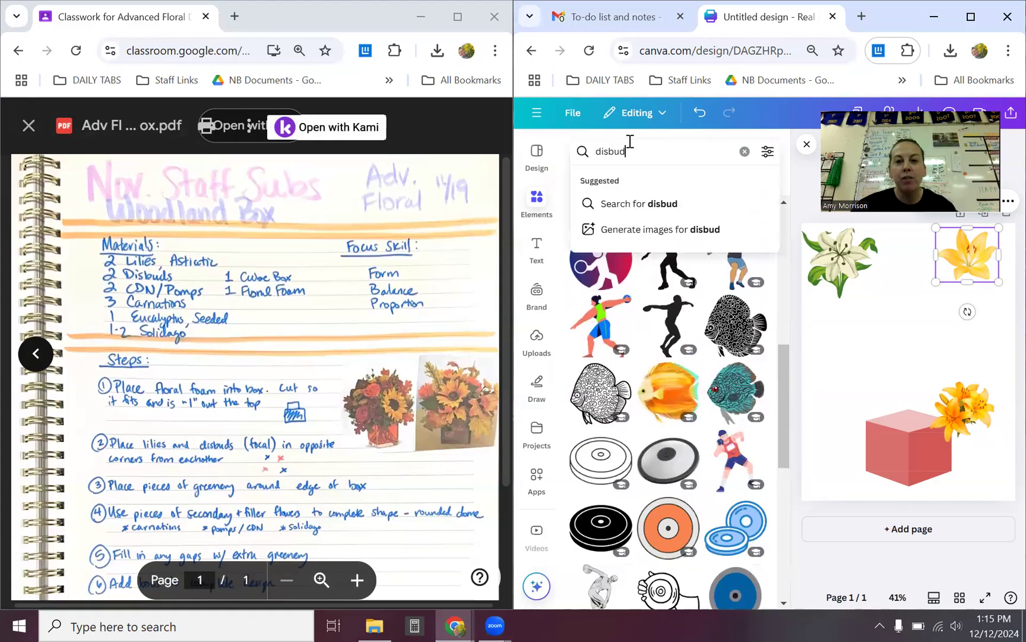
pyautogui.press('BackSpace')
pyautogui.press('BackSpace')
pyautogui.press('BackSpace')
pyautogui.press('BackSpace')
pyautogui.press('BackSpace')
pyautogui.press('BackSpace')
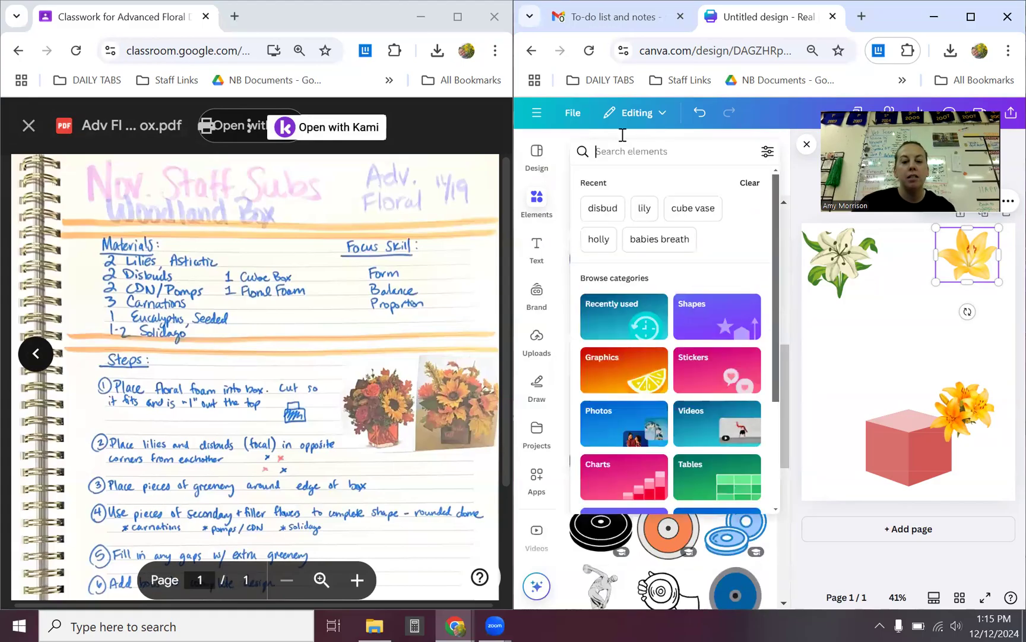
pyautogui.write('daisy')
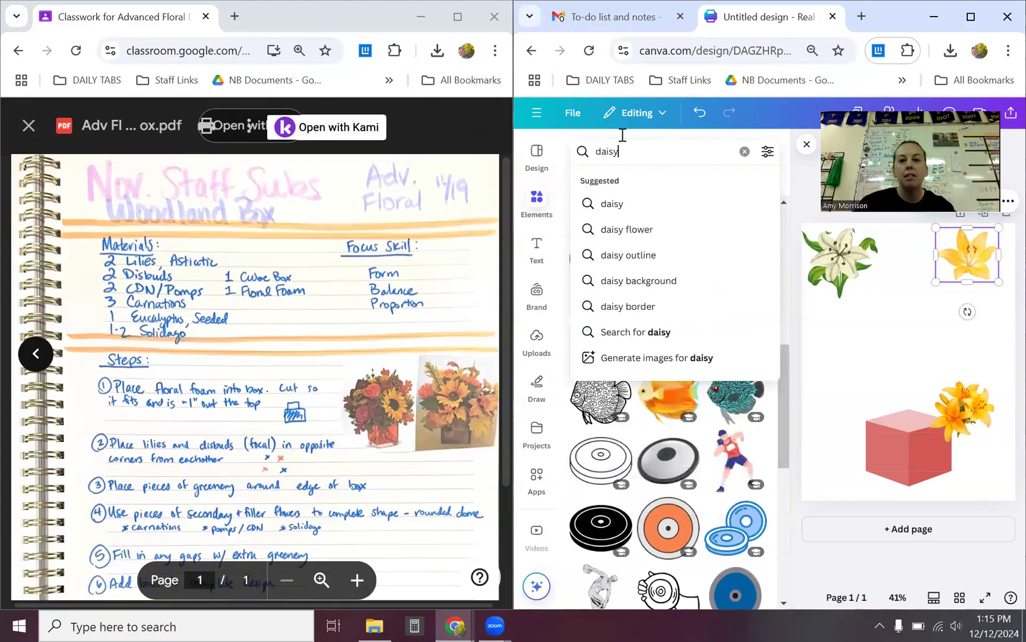
pyautogui.press('Return')
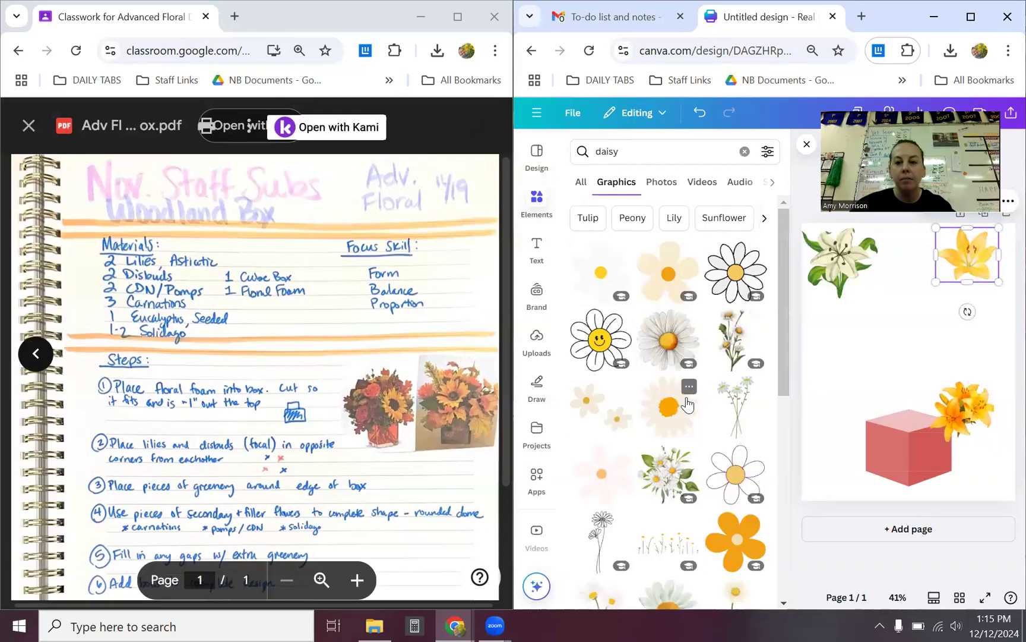
pyautogui.scroll(-3, 687, 404)
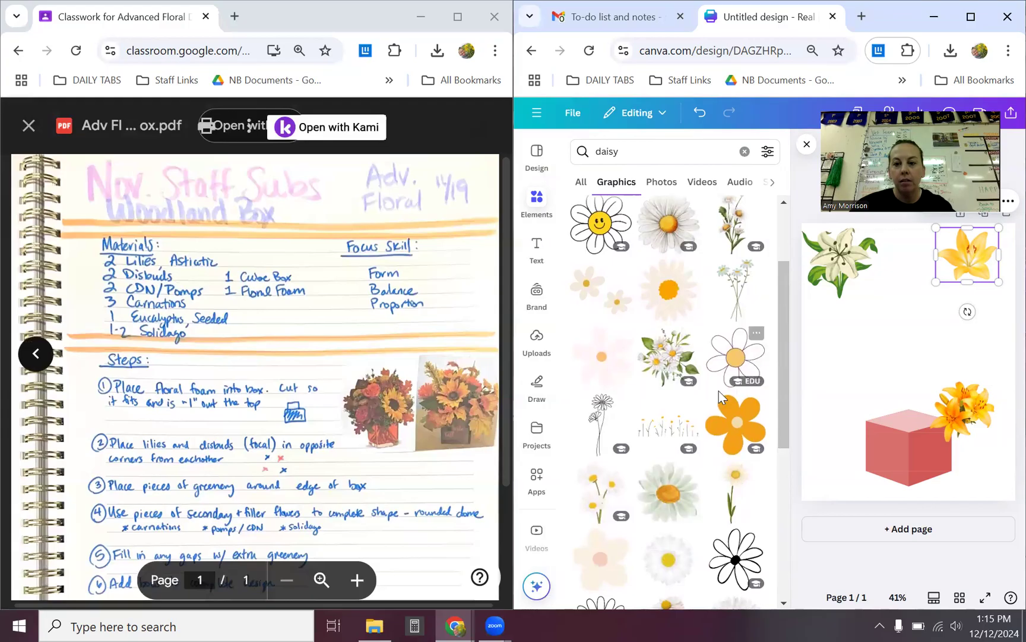
# Add an orange-centred daisy and a second daisy, each shrunk beside the yellow lily.
pyautogui.click(672, 291)
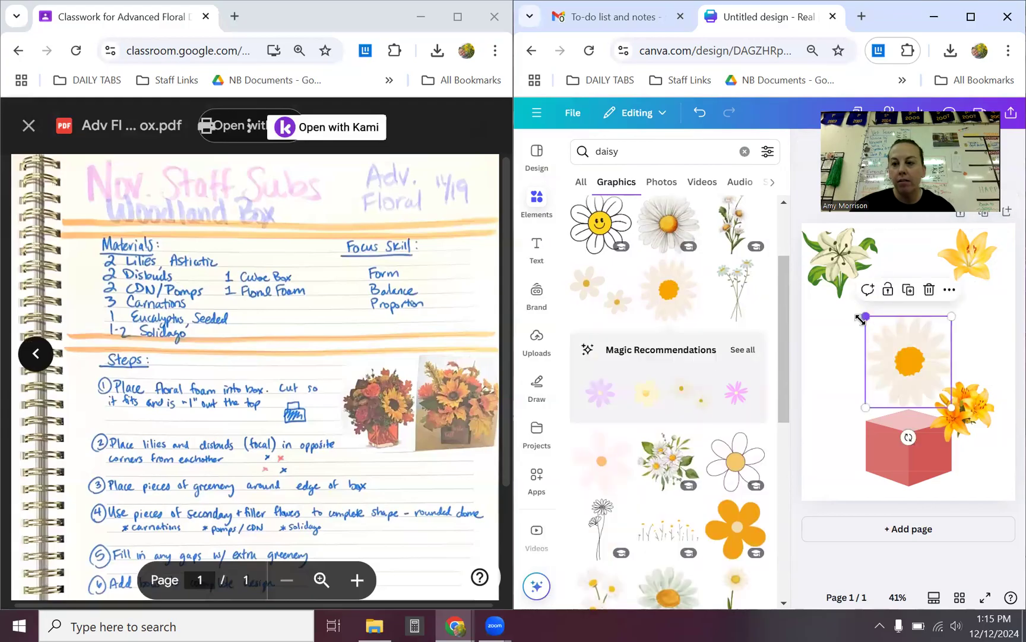
pyautogui.moveTo(865, 317); pyautogui.dragTo(908, 361)
pyautogui.moveTo(937, 284); pyautogui.dragTo(952, 276)
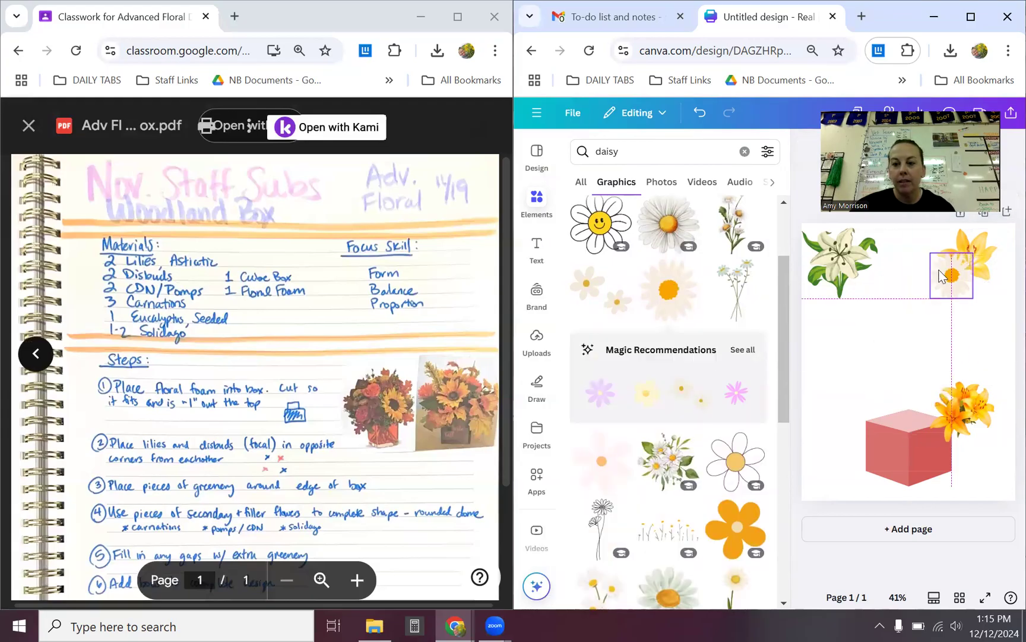
pyautogui.scroll(-1, 664, 517)
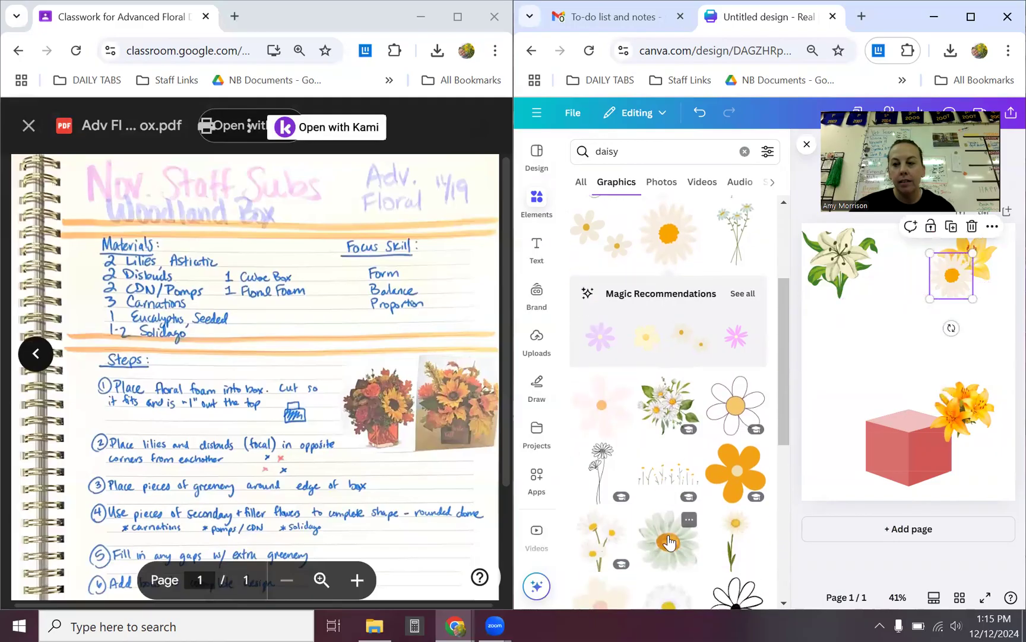
pyautogui.click(668, 541)
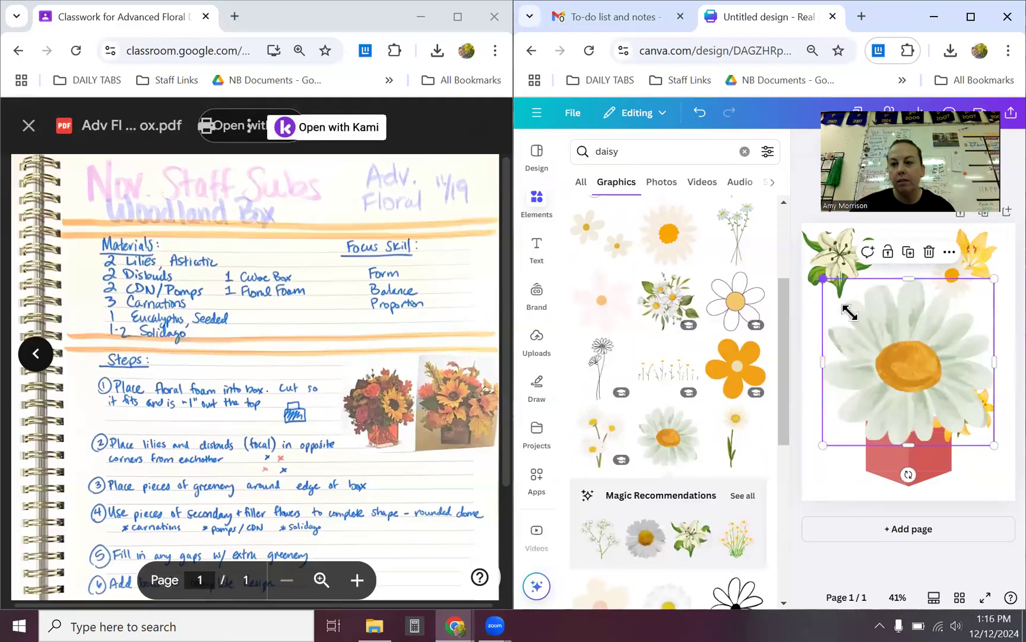
pyautogui.moveTo(849, 312); pyautogui.dragTo(977, 321)
# Search the graphics for 'mum', then refine it to chrysanthemum.
pyautogui.click(629, 154)
pyautogui.doubleClick(630, 154)
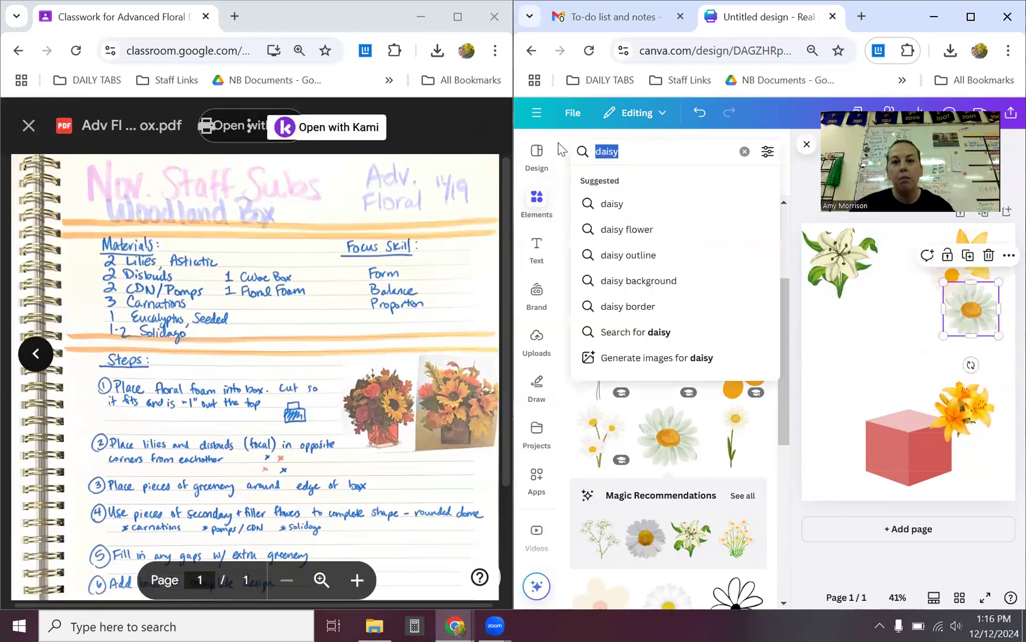
pyautogui.write('mum')
pyautogui.press('Return')
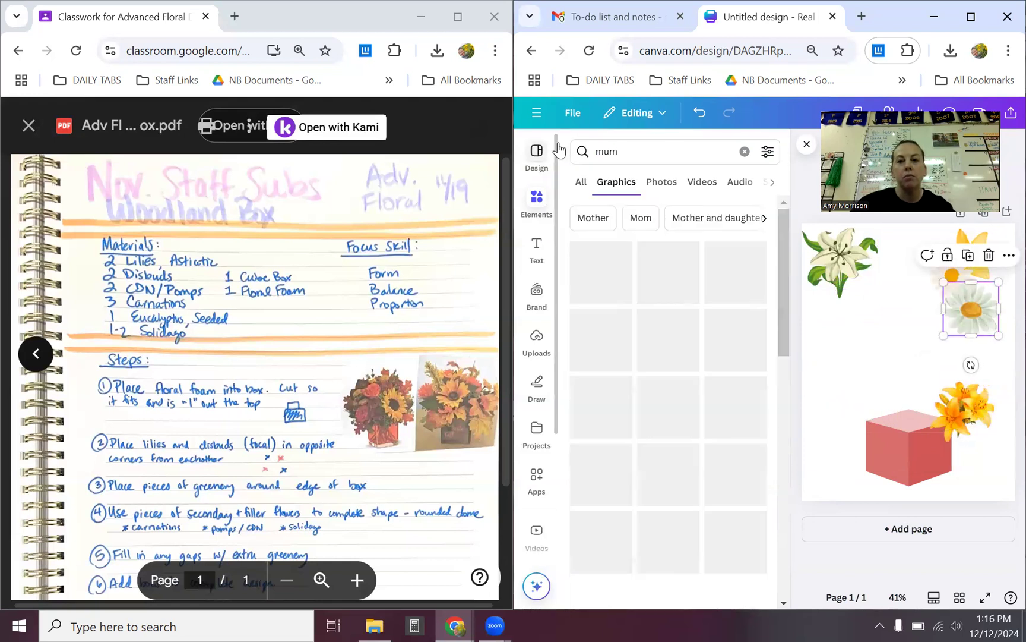
pyautogui.moveTo(641, 156); pyautogui.dragTo(595, 160)
pyautogui.write('chrysan')
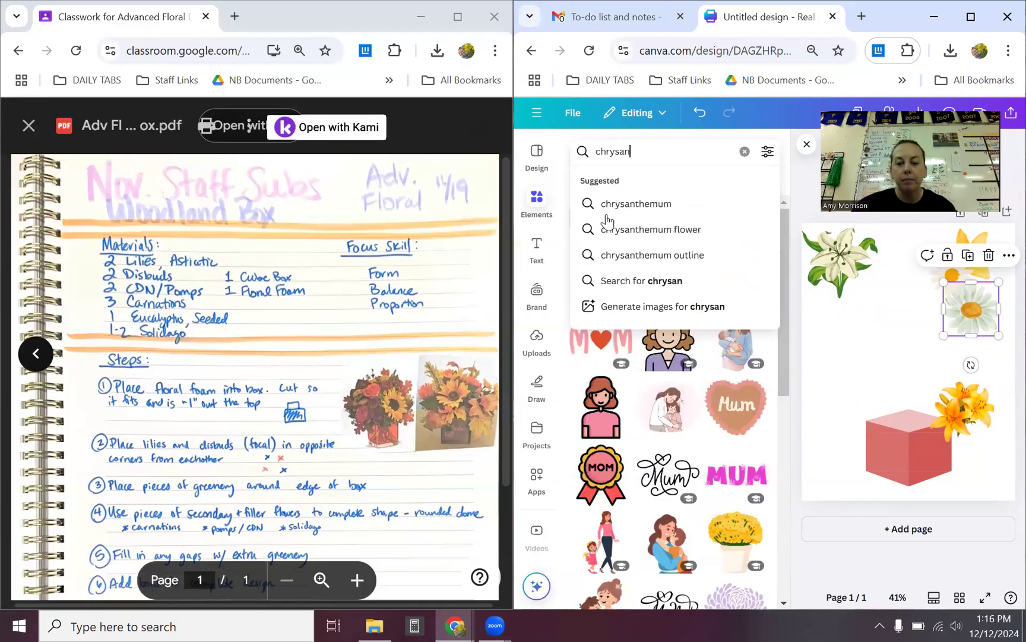
pyautogui.click(636, 203)
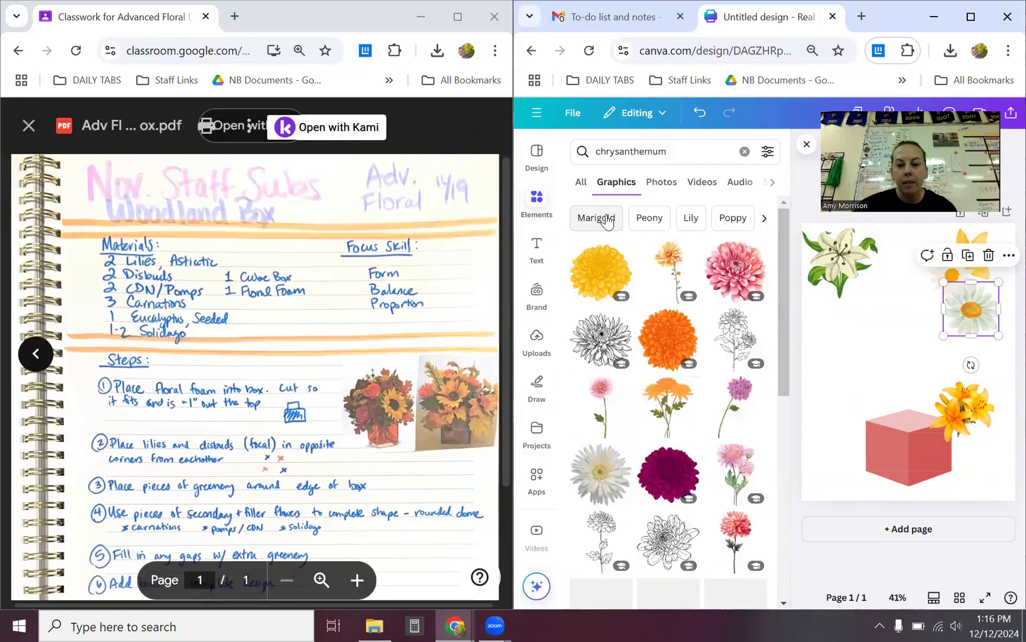
# Add yellow, orange and white chrysanthemums, shrinking the orange and white ones into place.
pyautogui.click(602, 288)
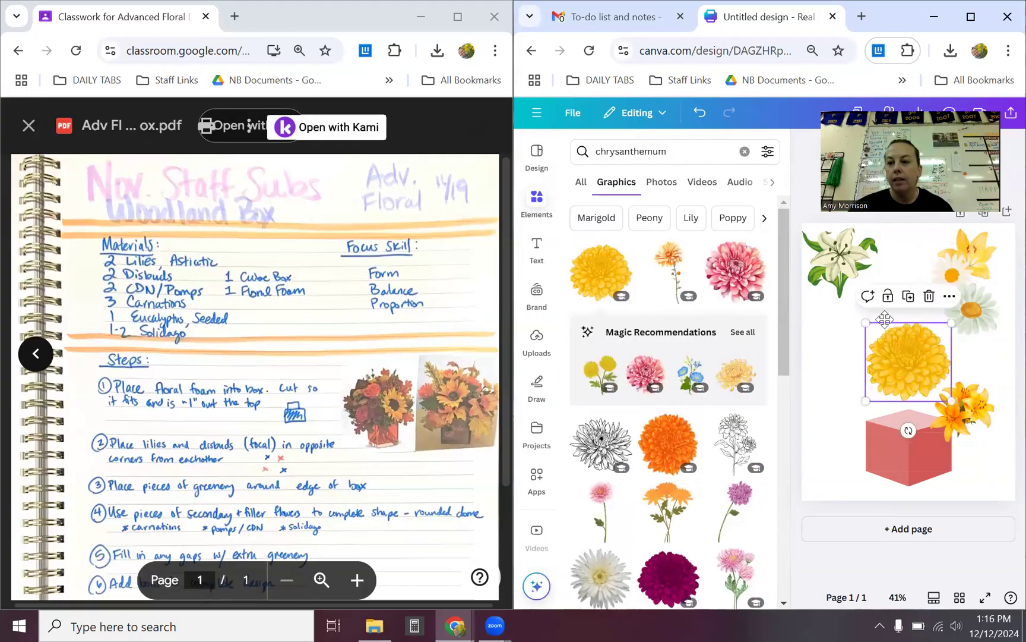
pyautogui.moveTo(878, 328); pyautogui.dragTo(883, 247)
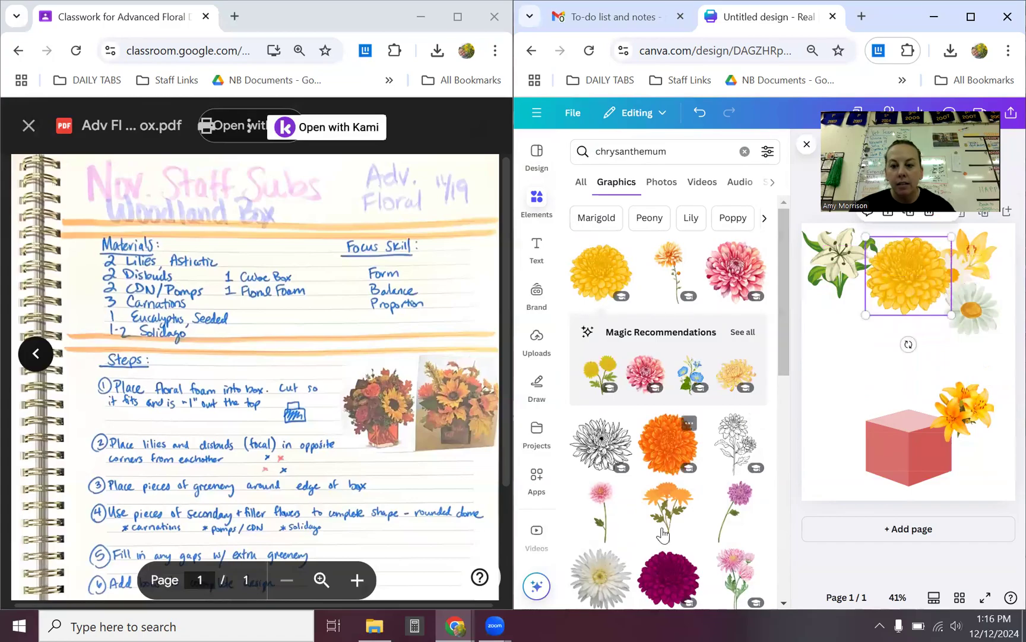
pyautogui.click(682, 445)
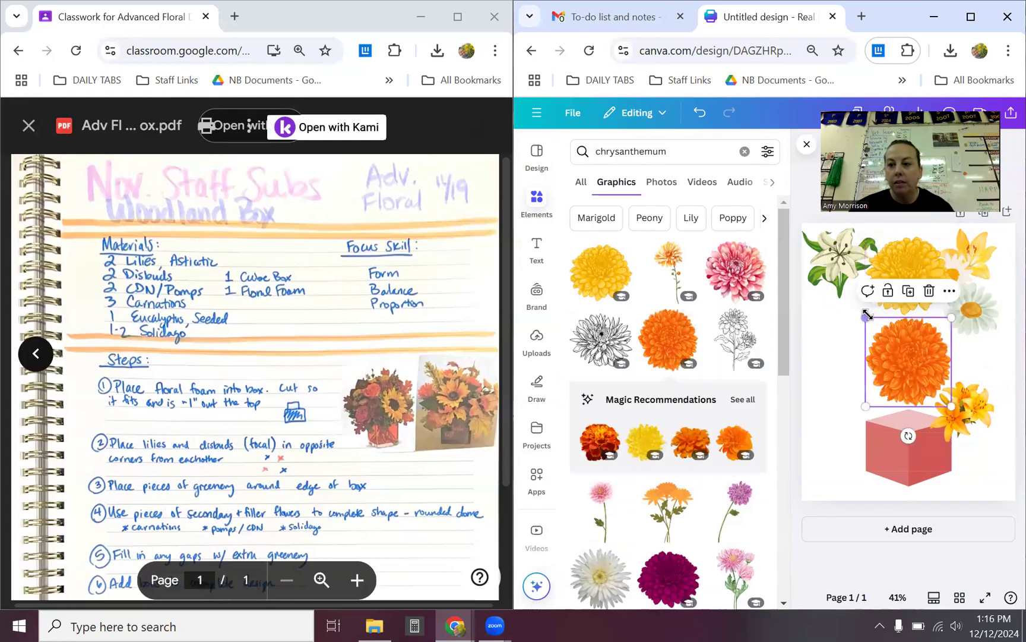
pyautogui.moveTo(876, 326); pyautogui.dragTo(833, 307)
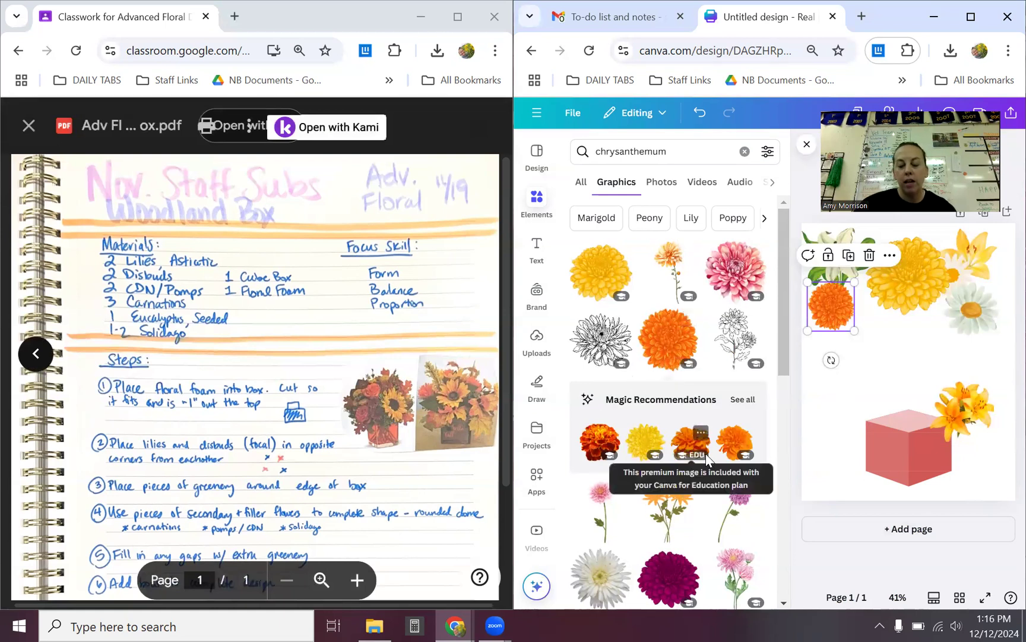
pyautogui.scroll(-5, 705, 455)
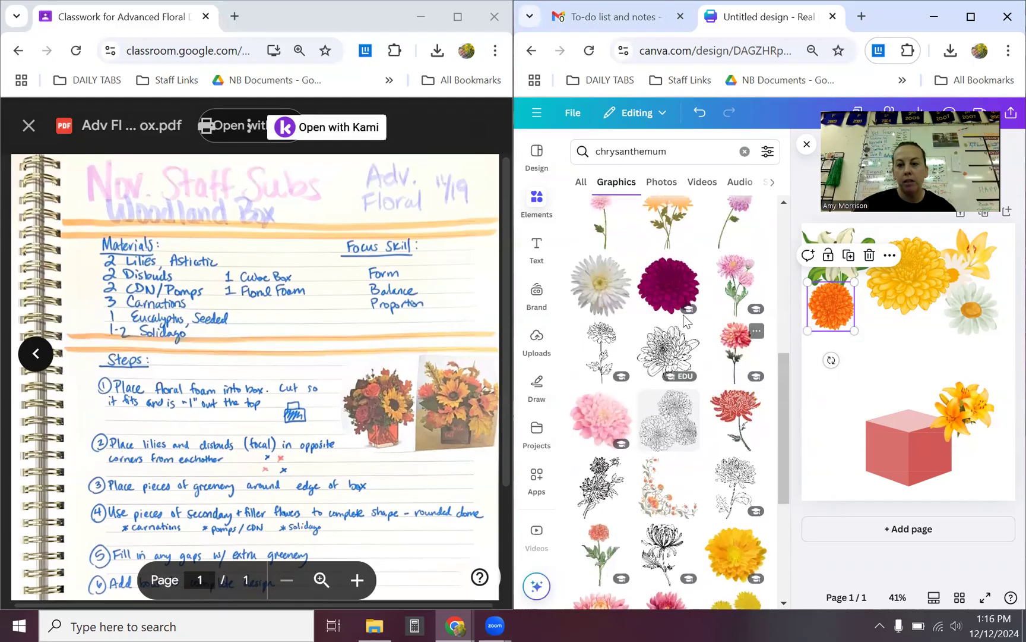
pyautogui.click(601, 285)
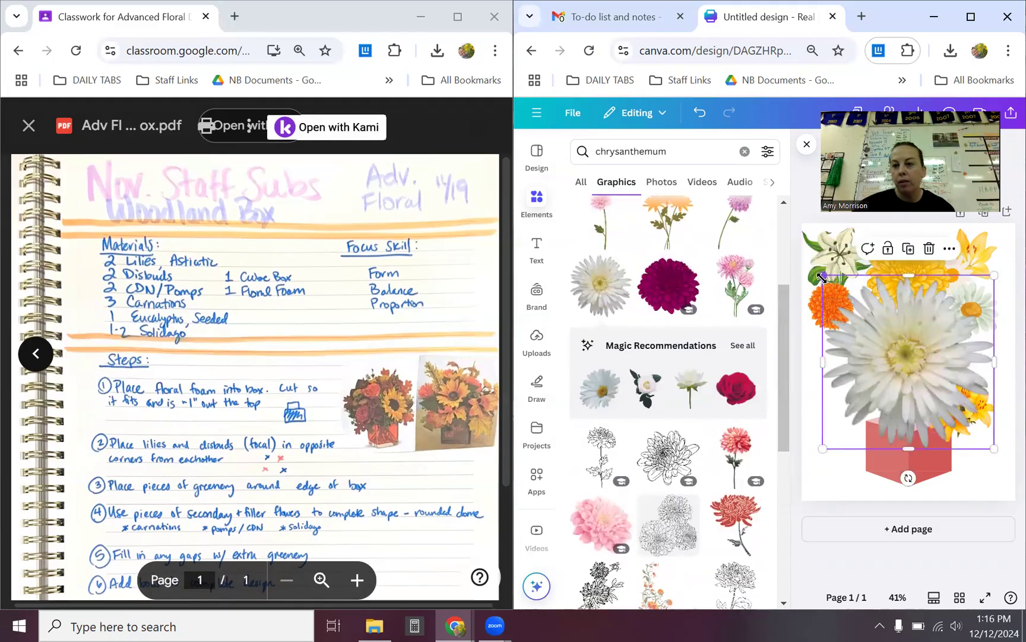
pyautogui.moveTo(822, 275); pyautogui.dragTo(988, 449)
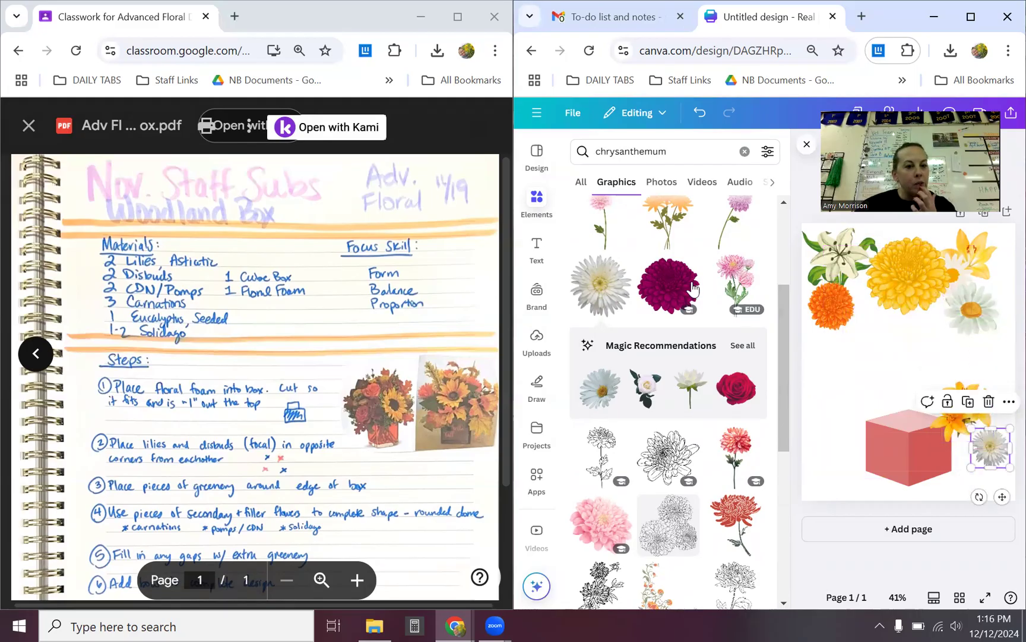
# Search 'carnation' and add a small red carnation to the top-left flowers.
pyautogui.click(665, 154)
pyautogui.moveTo(666, 153); pyautogui.dragTo(572, 162)
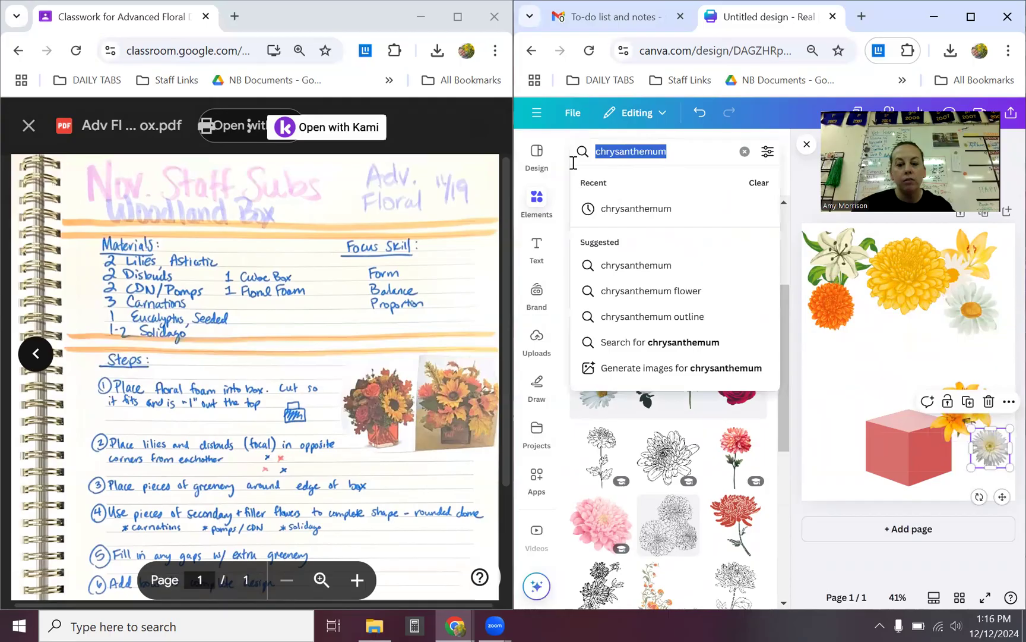
pyautogui.write('carnation')
pyautogui.press('Return')
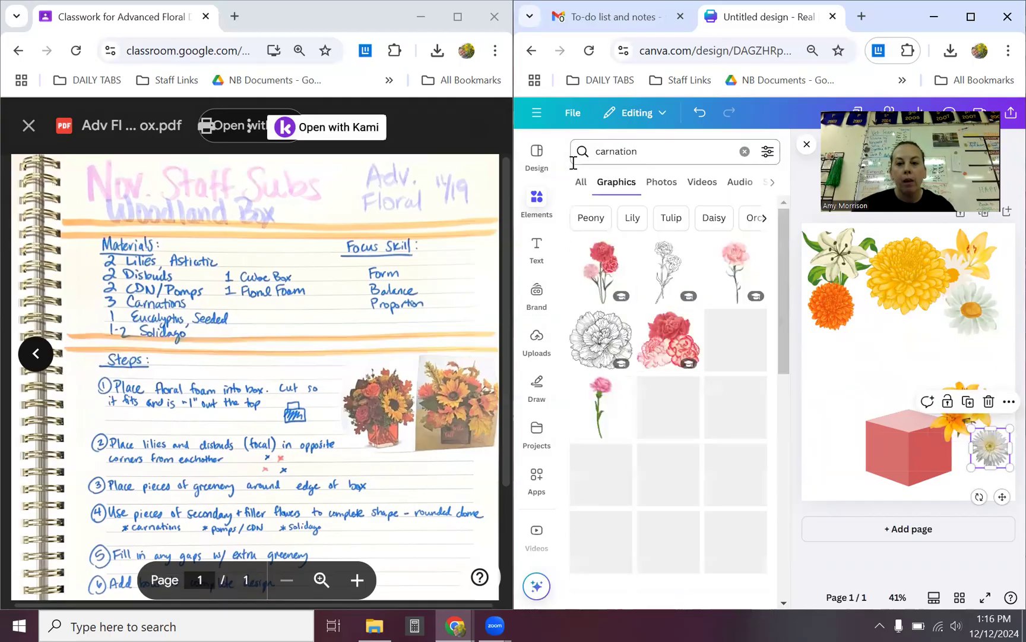
pyautogui.scroll(-2, 713, 334)
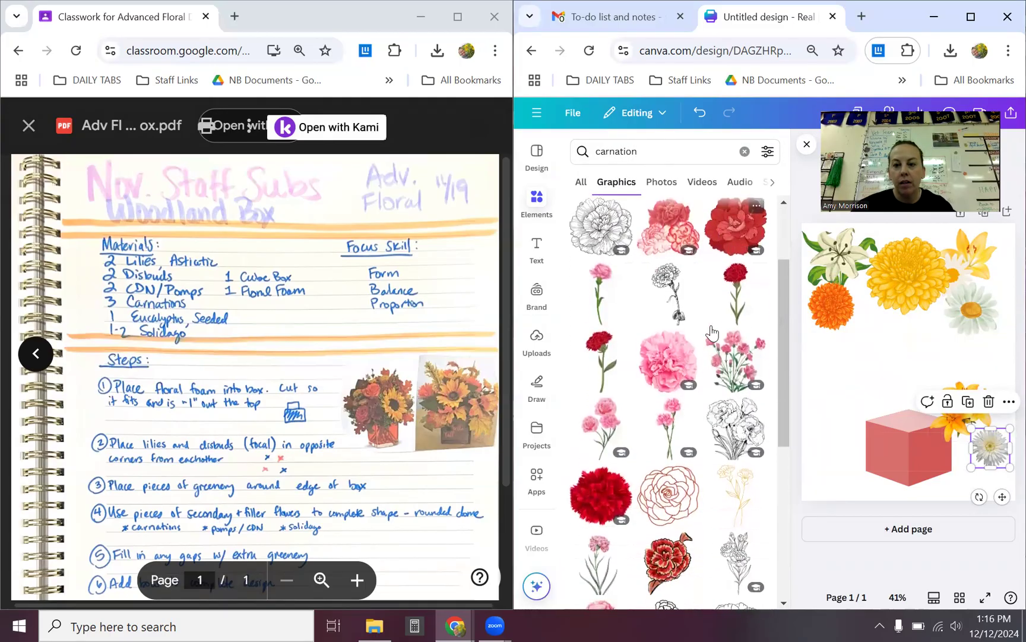
pyautogui.click(592, 471)
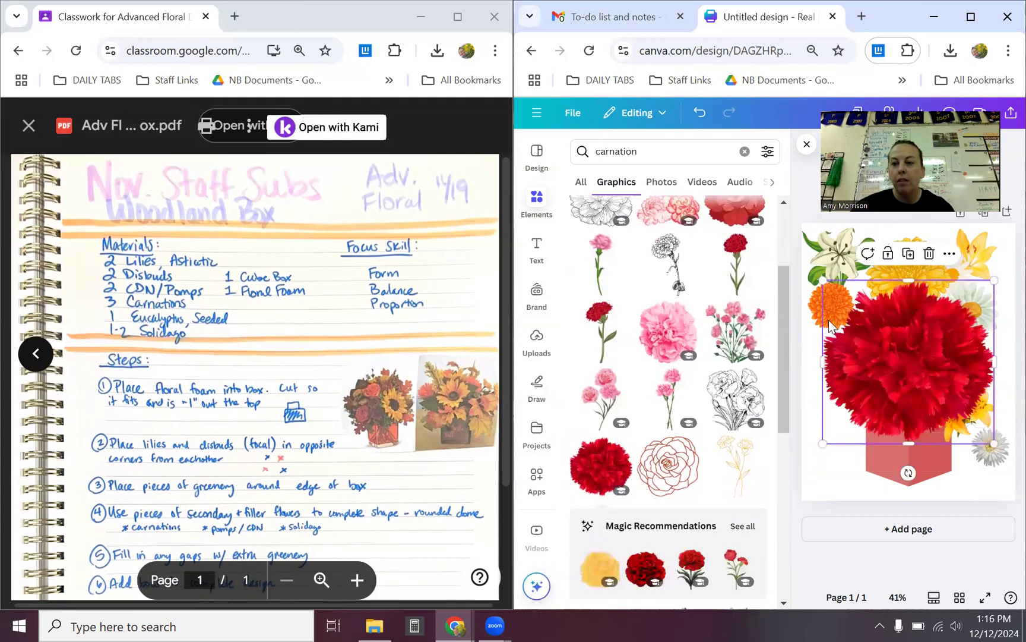
pyautogui.moveTo(822, 280); pyautogui.dragTo(953, 403)
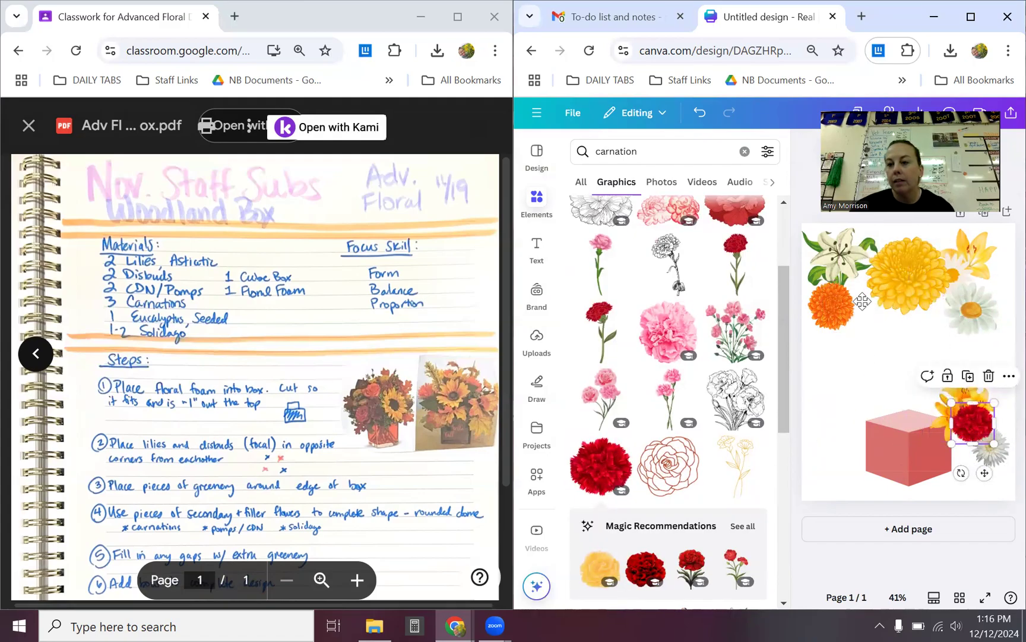
pyautogui.moveTo(862, 301); pyautogui.dragTo(849, 286)
# Add a yellow carnation, shrunk small beside the red cube.
pyautogui.scroll(-3, 698, 389)
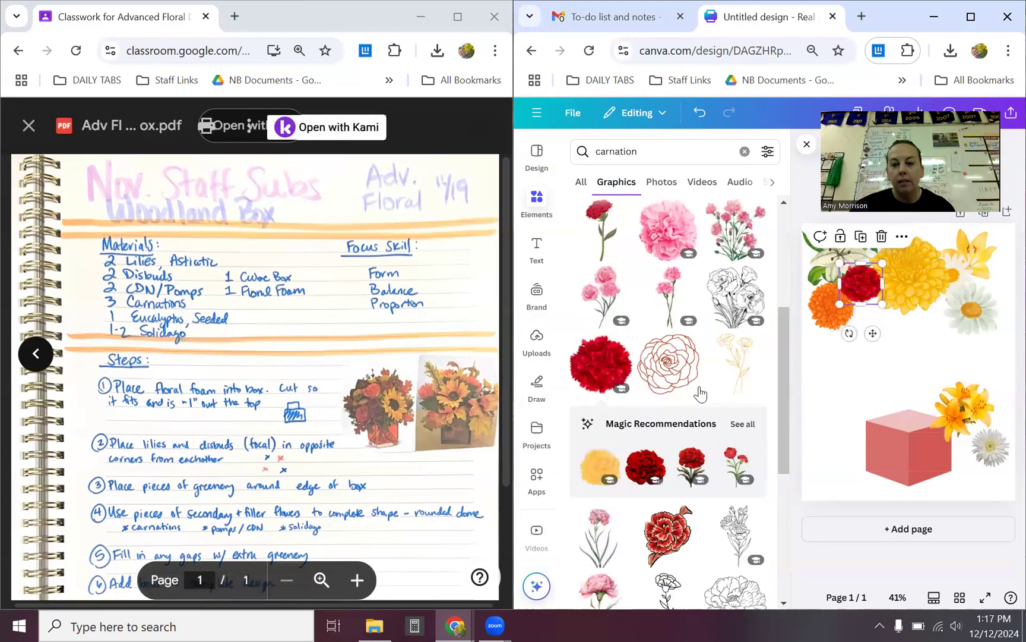
pyautogui.scroll(-3, 701, 393)
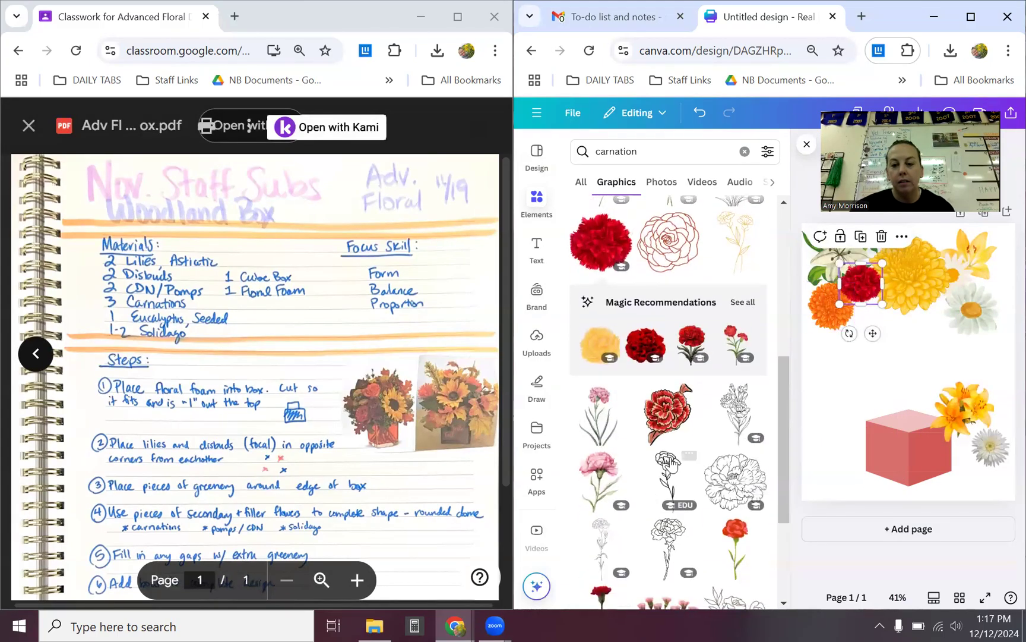
pyautogui.scroll(-6, 670, 458)
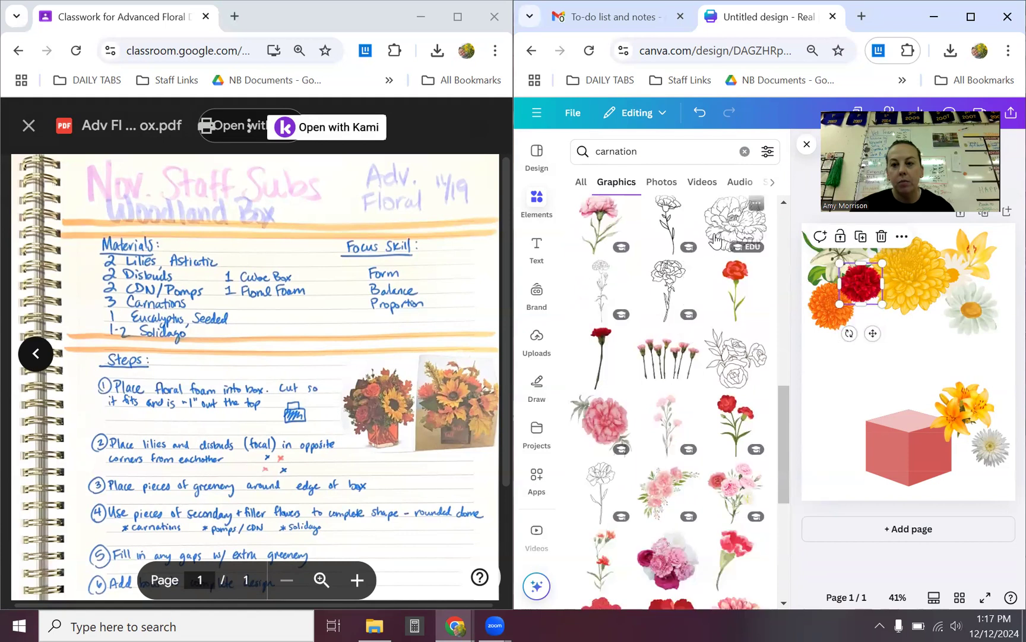
pyautogui.scroll(-4, 662, 476)
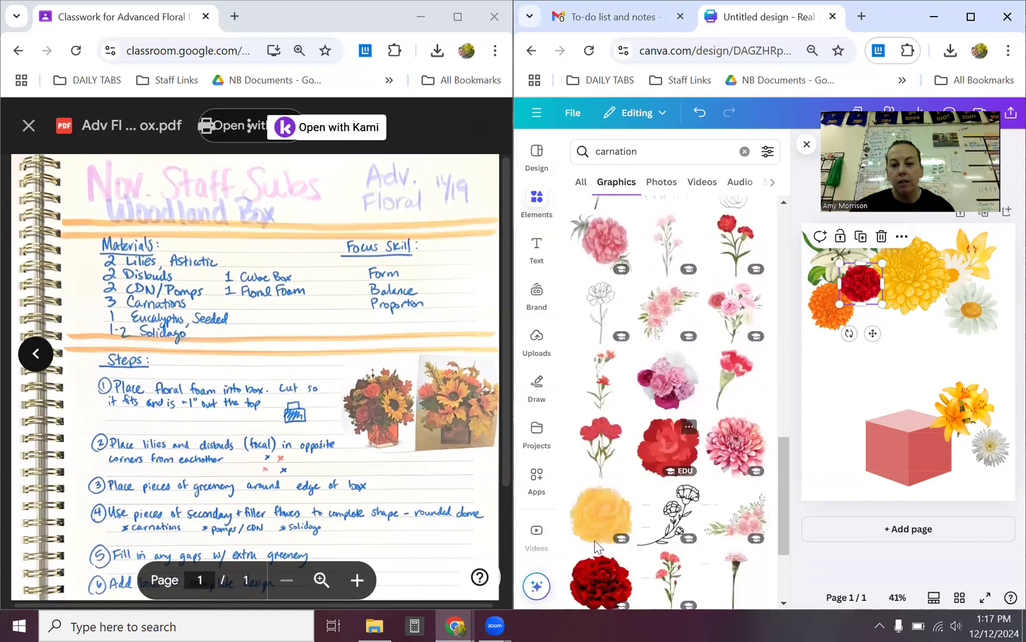
pyautogui.click(595, 523)
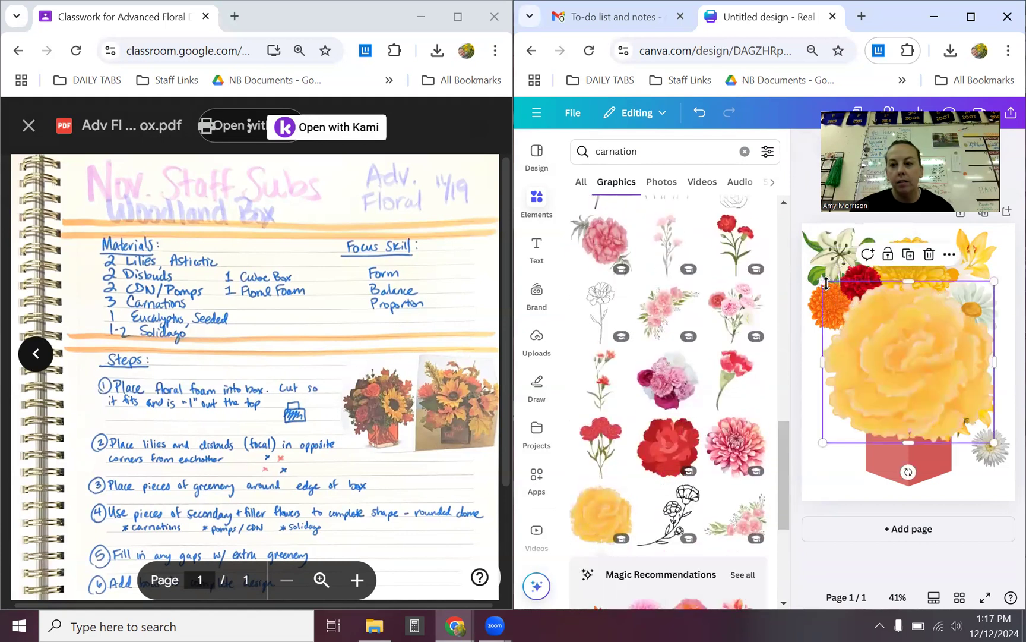
pyautogui.moveTo(822, 281); pyautogui.dragTo(945, 395)
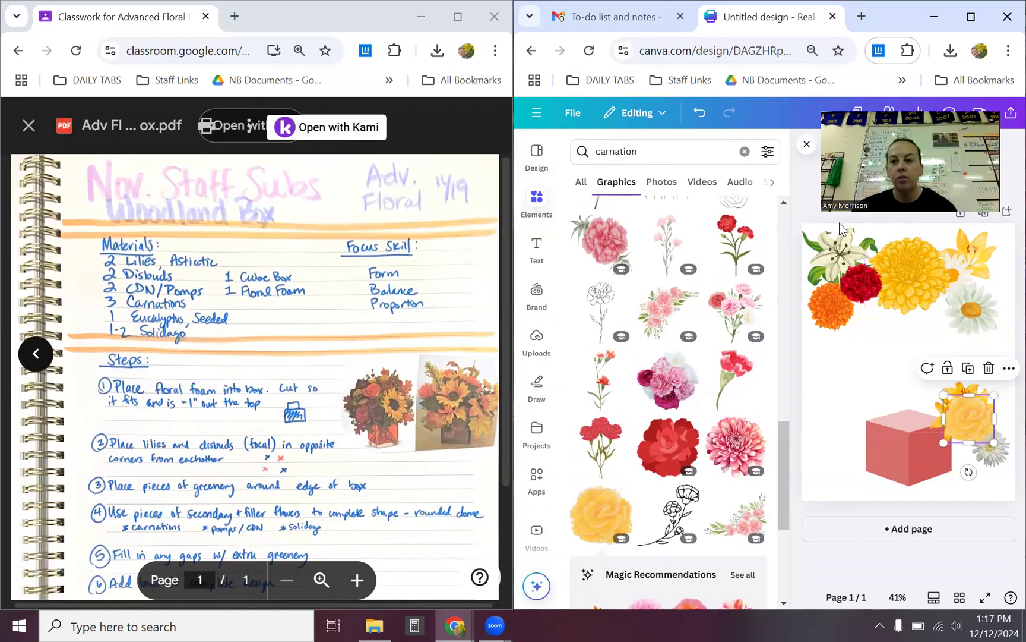
# Move the chrysanthemums down over the cube and set the white lily there, tilted -45°.
pyautogui.click(969, 21)
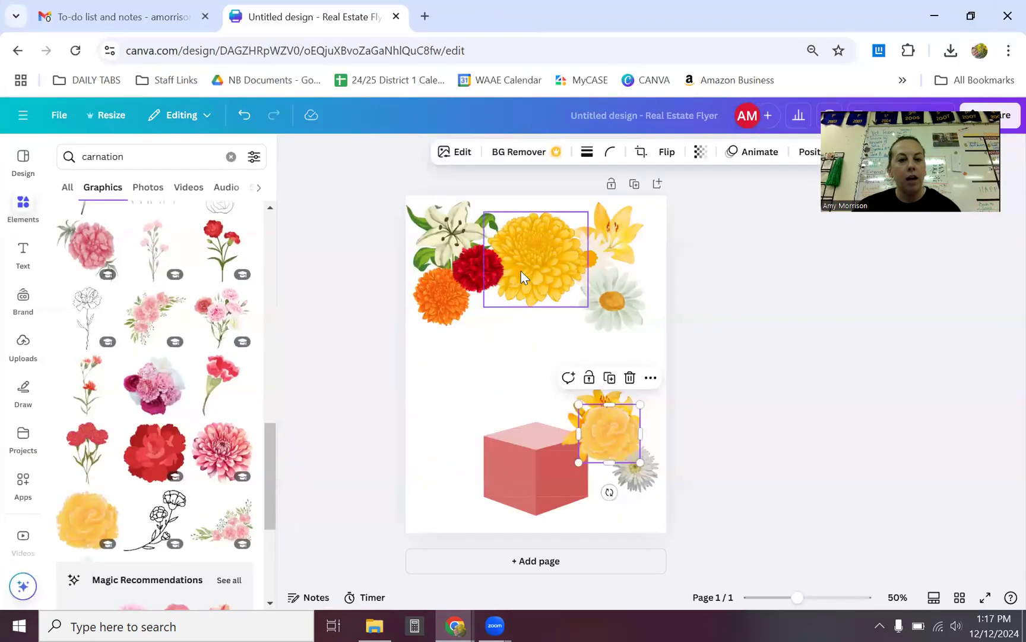
pyautogui.moveTo(522, 276); pyautogui.dragTo(469, 414)
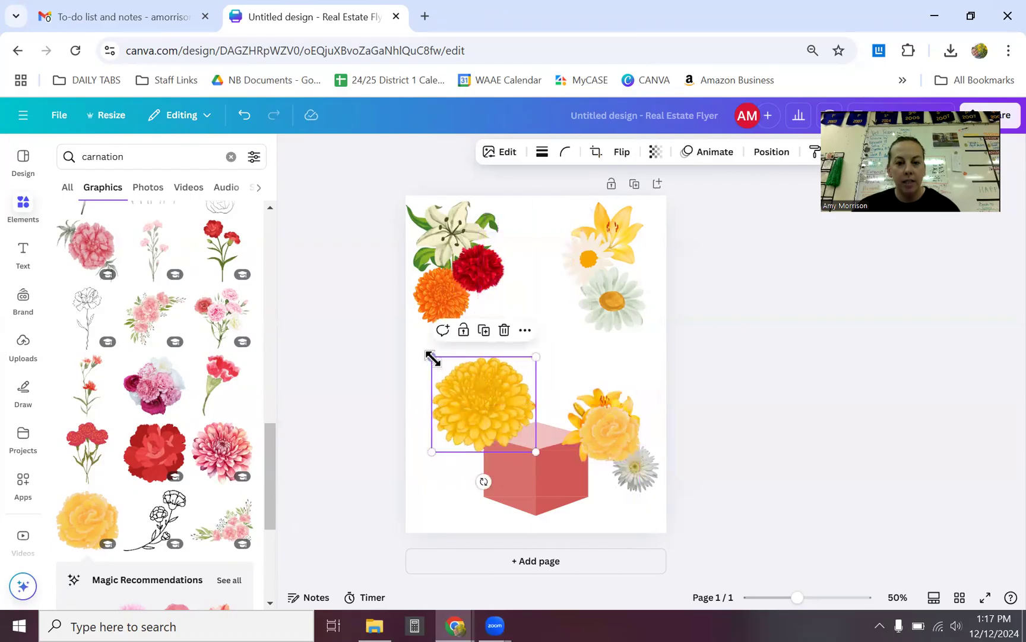
pyautogui.moveTo(433, 358); pyautogui.dragTo(471, 392)
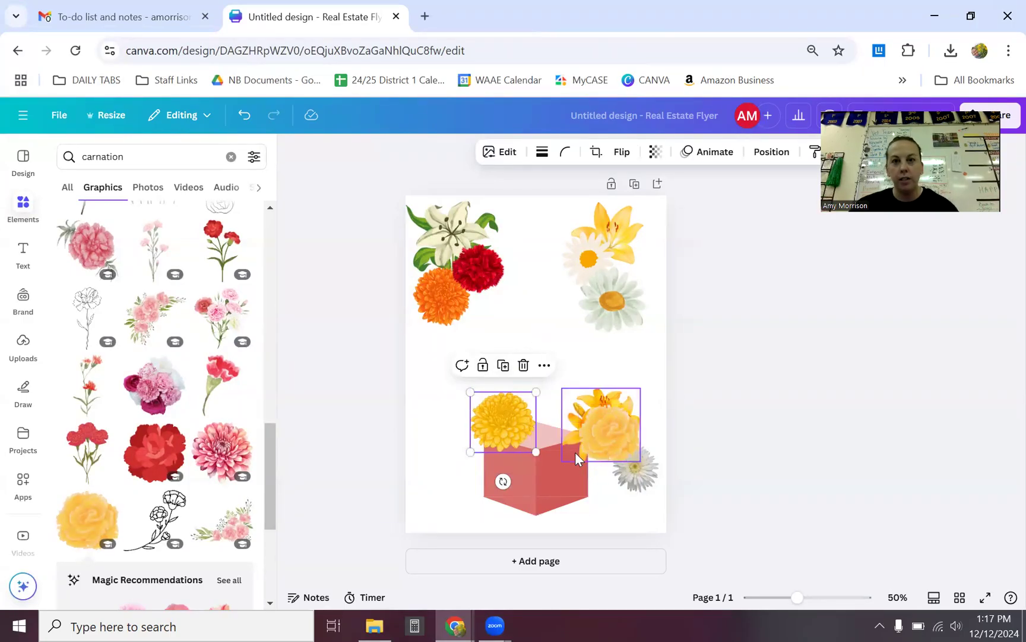
pyautogui.click(556, 362)
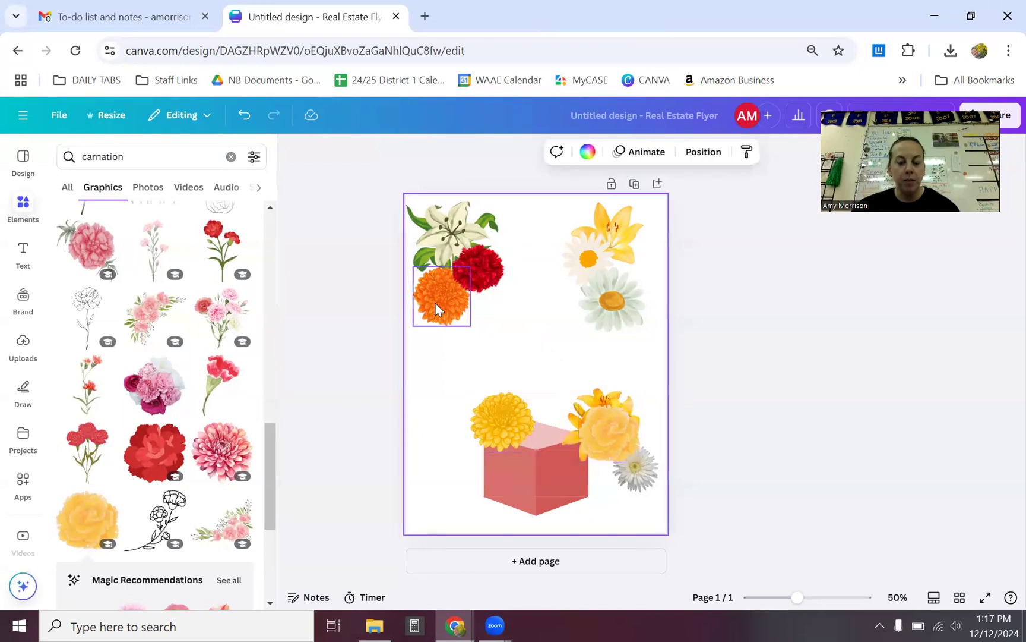
pyautogui.moveTo(438, 306); pyautogui.dragTo(545, 372)
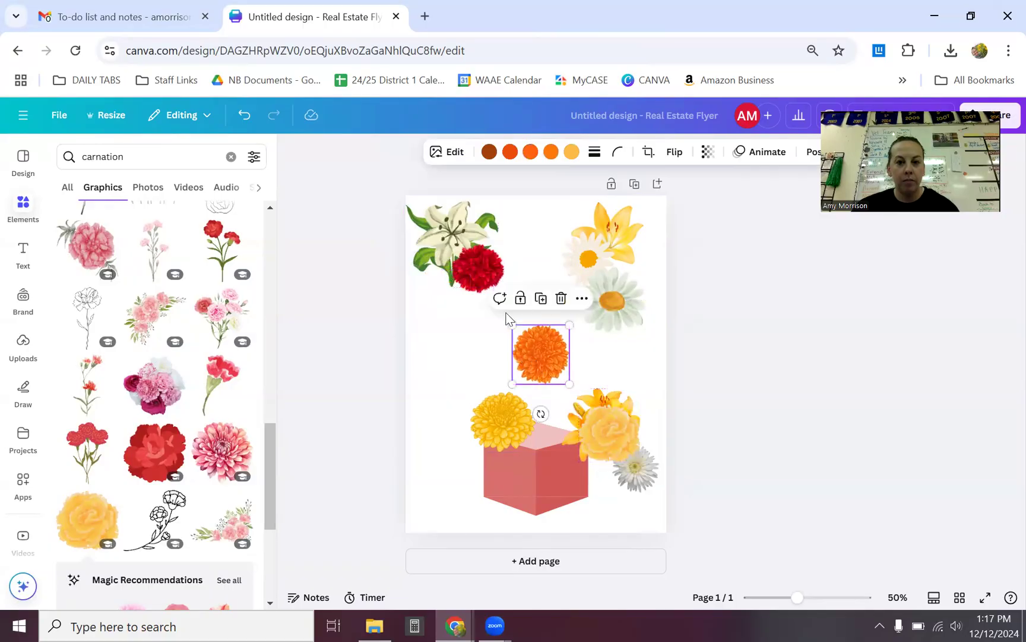
pyautogui.moveTo(439, 225); pyautogui.dragTo(476, 354)
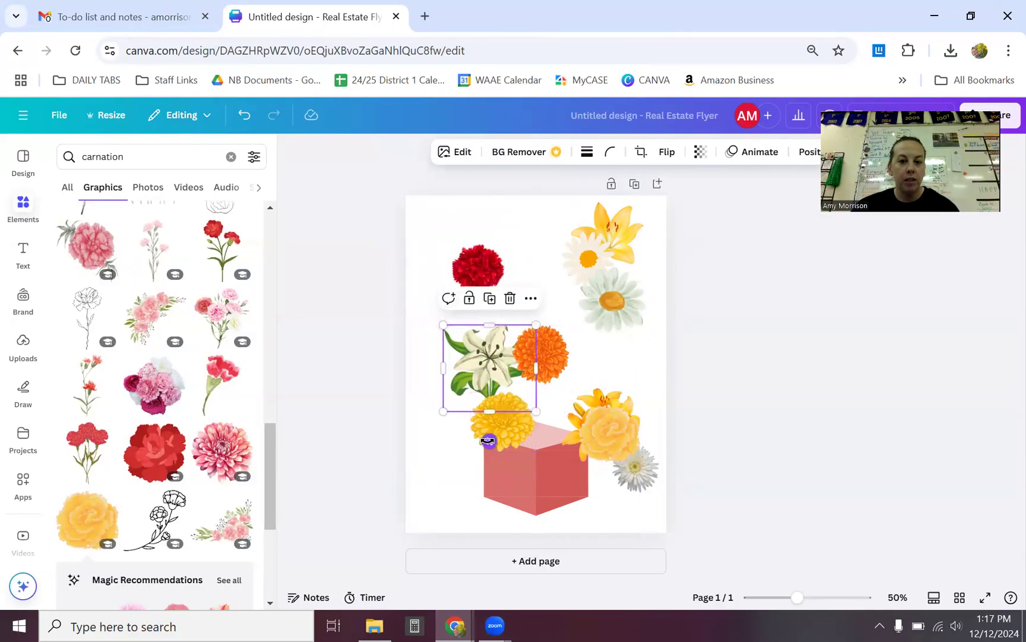
pyautogui.moveTo(488, 440); pyautogui.dragTo(541, 419)
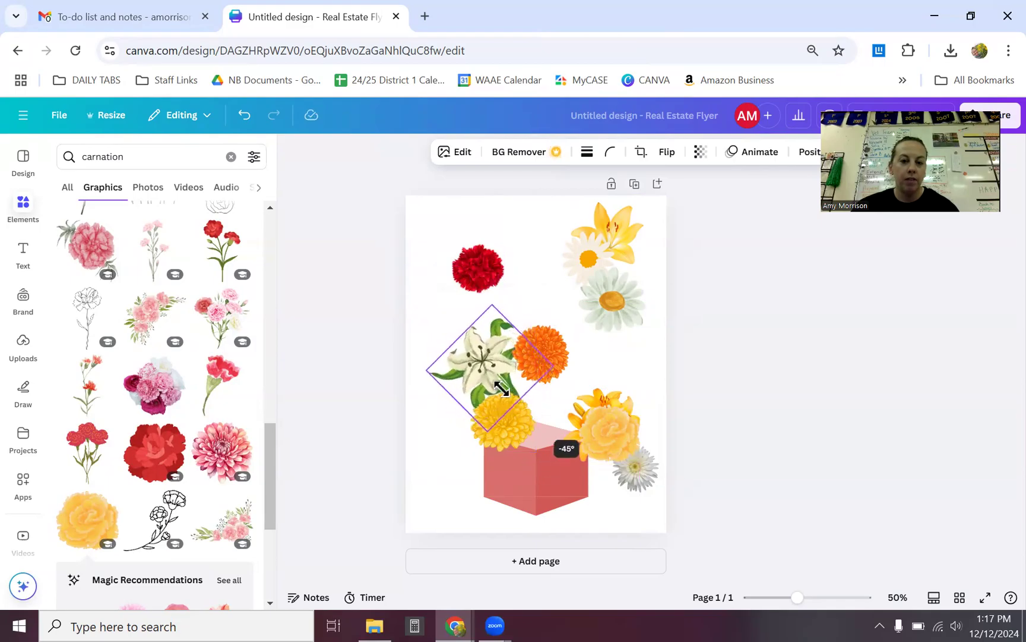
pyautogui.moveTo(476, 362); pyautogui.dragTo(489, 372)
# Duplicate the yellow lily and tilt both copies about 45° beside the orange chrysanthemum.
pyautogui.click(639, 224)
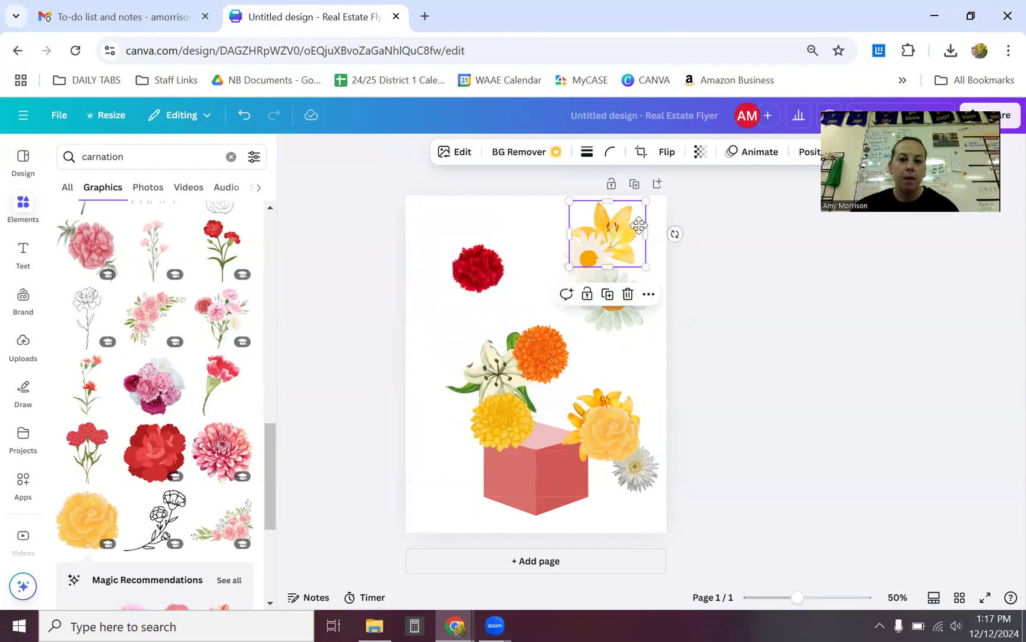
pyautogui.moveTo(638, 224); pyautogui.dragTo(660, 349)
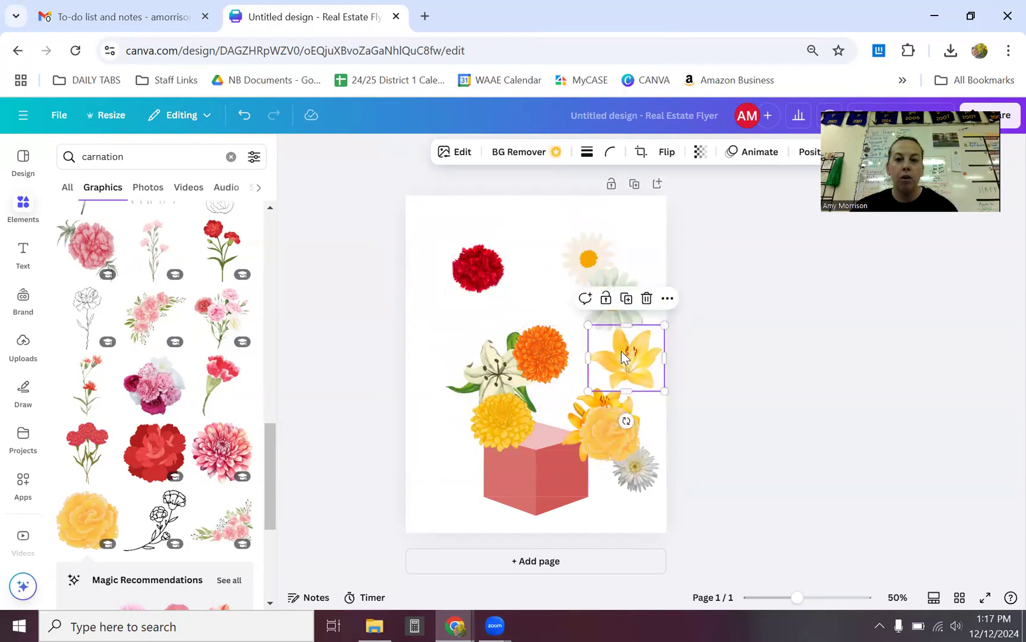
pyautogui.click(626, 297)
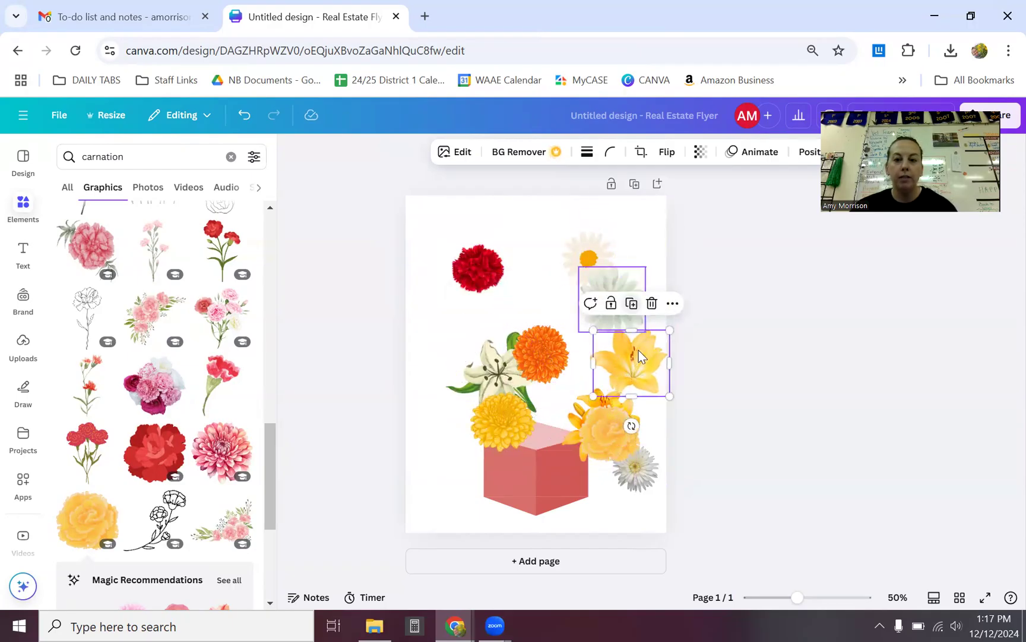
pyautogui.moveTo(640, 356); pyautogui.dragTo(584, 356)
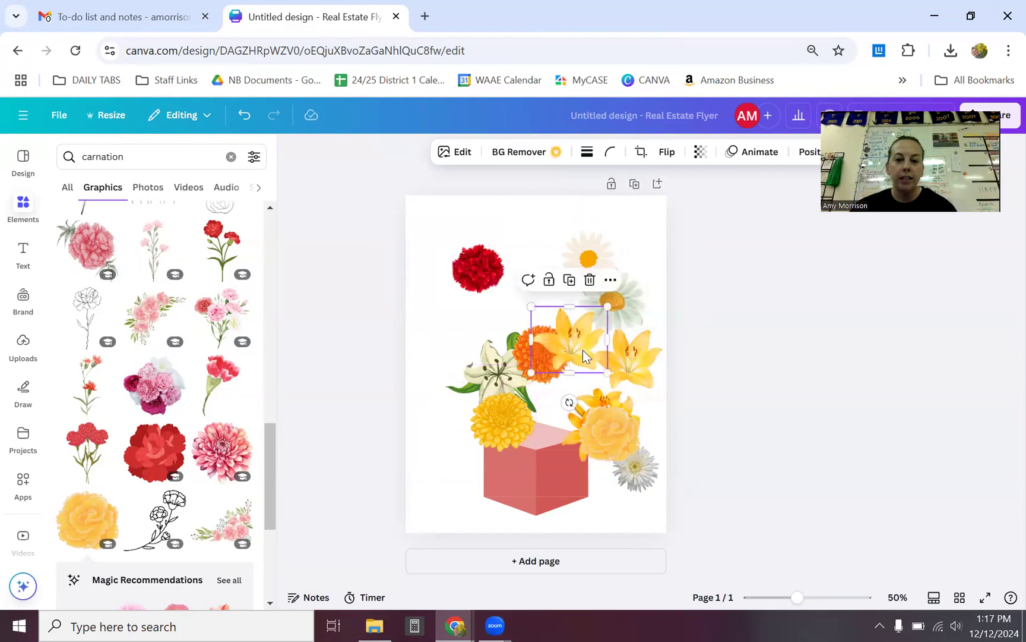
pyautogui.moveTo(569, 403); pyautogui.dragTo(532, 472)
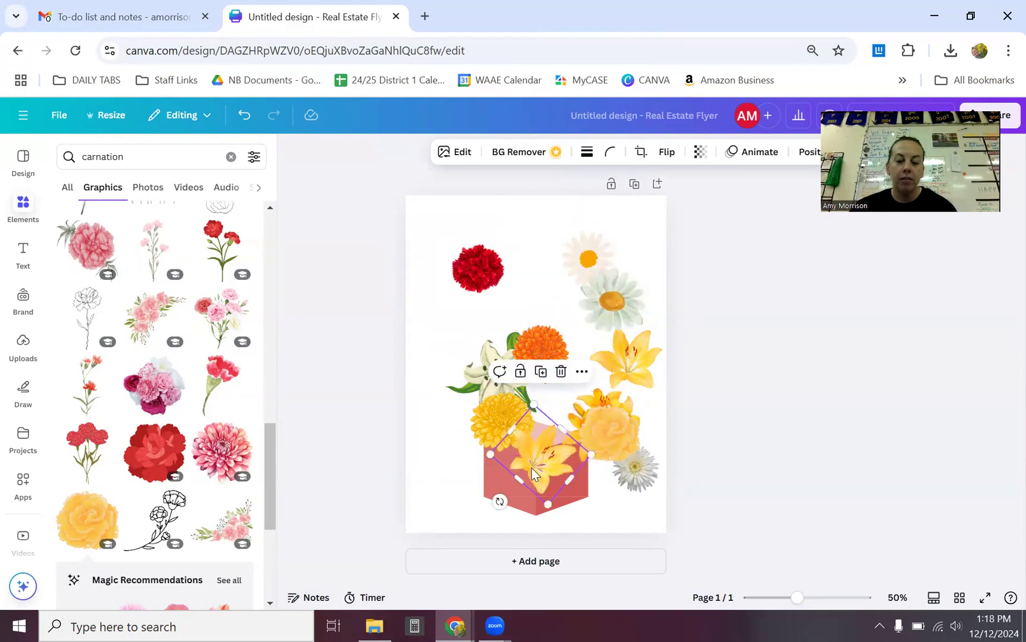
pyautogui.click(622, 364)
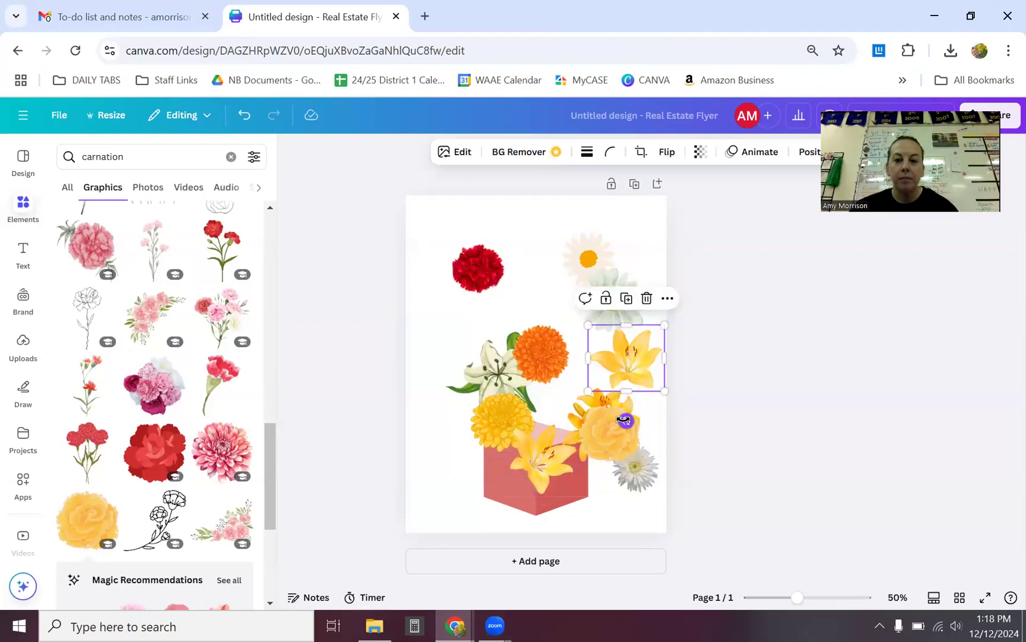
pyautogui.moveTo(627, 411); pyautogui.dragTo(582, 389)
pyautogui.moveTo(634, 367); pyautogui.dragTo(581, 388)
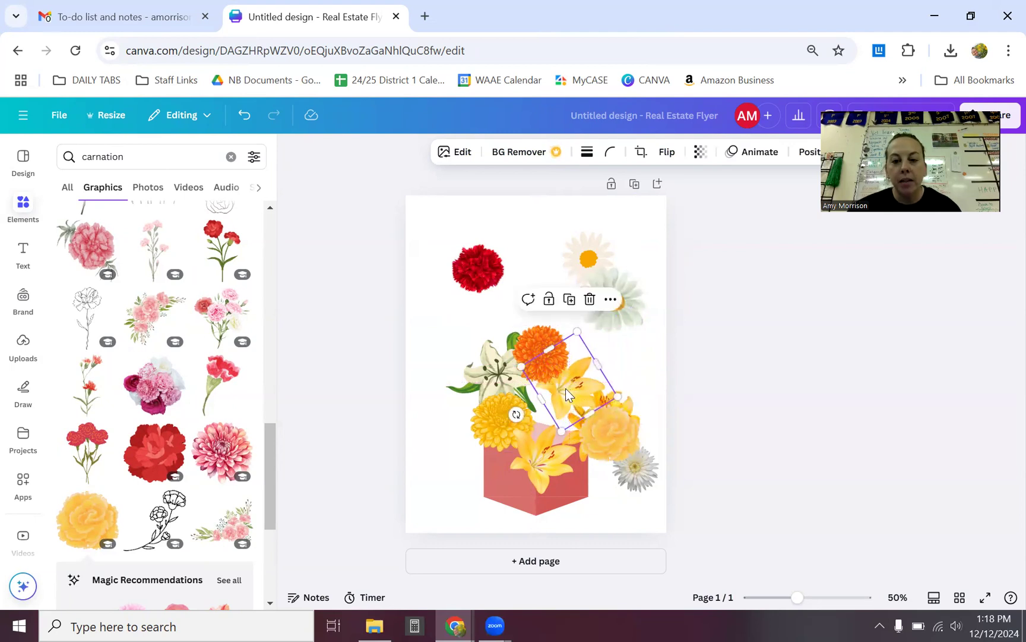
# Position the yellow lily over the orange flower and bring it to the front.
pyautogui.moveTo(566, 387); pyautogui.dragTo(561, 369)
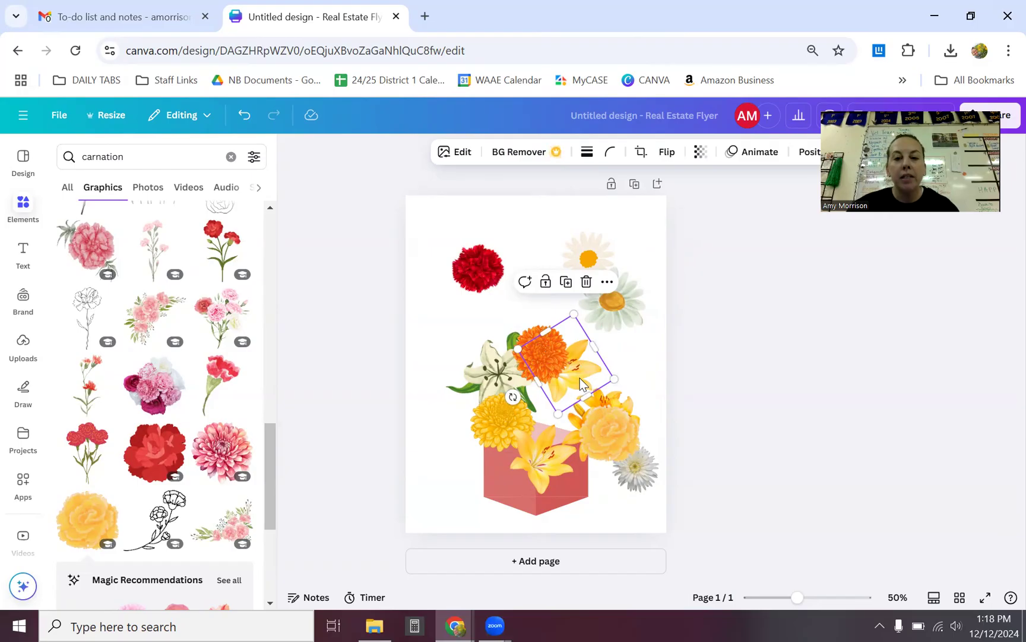
pyautogui.moveTo(580, 378); pyautogui.dragTo(586, 390)
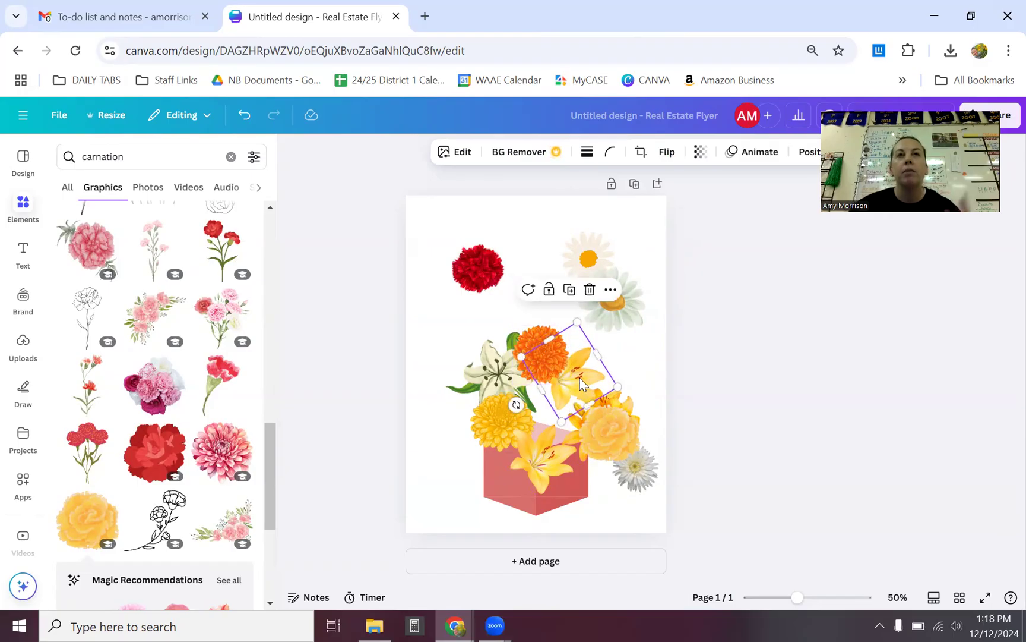
pyautogui.rightClick(580, 378)
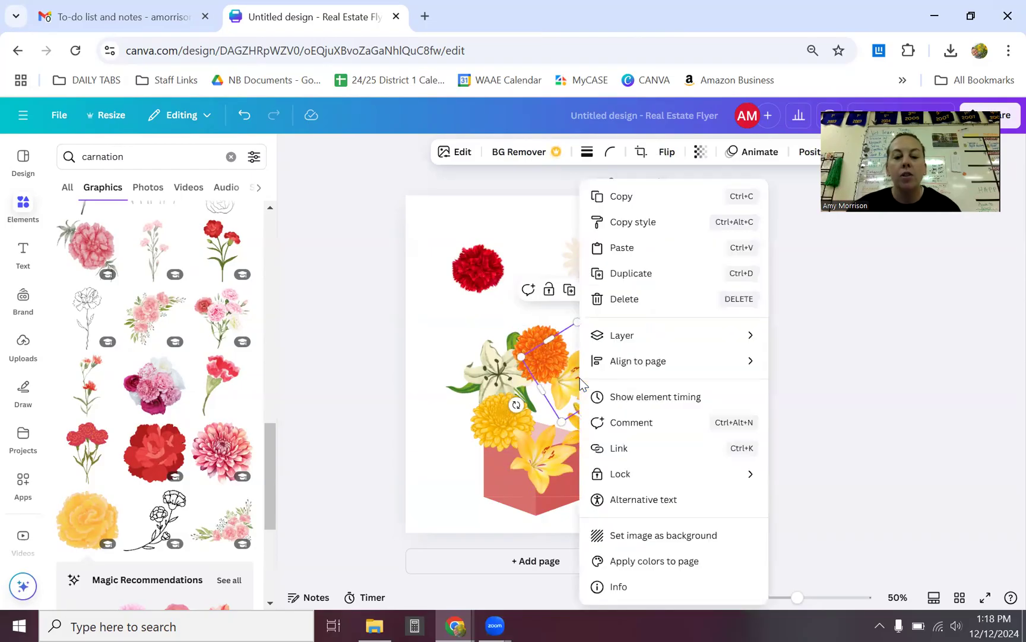
pyautogui.moveTo(615, 339)
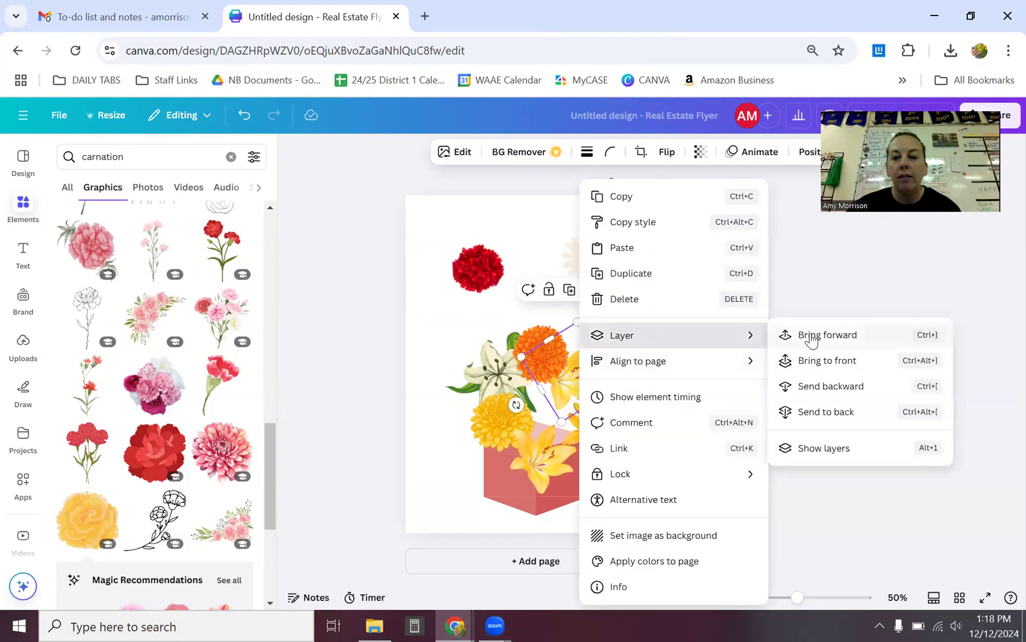
pyautogui.click(818, 361)
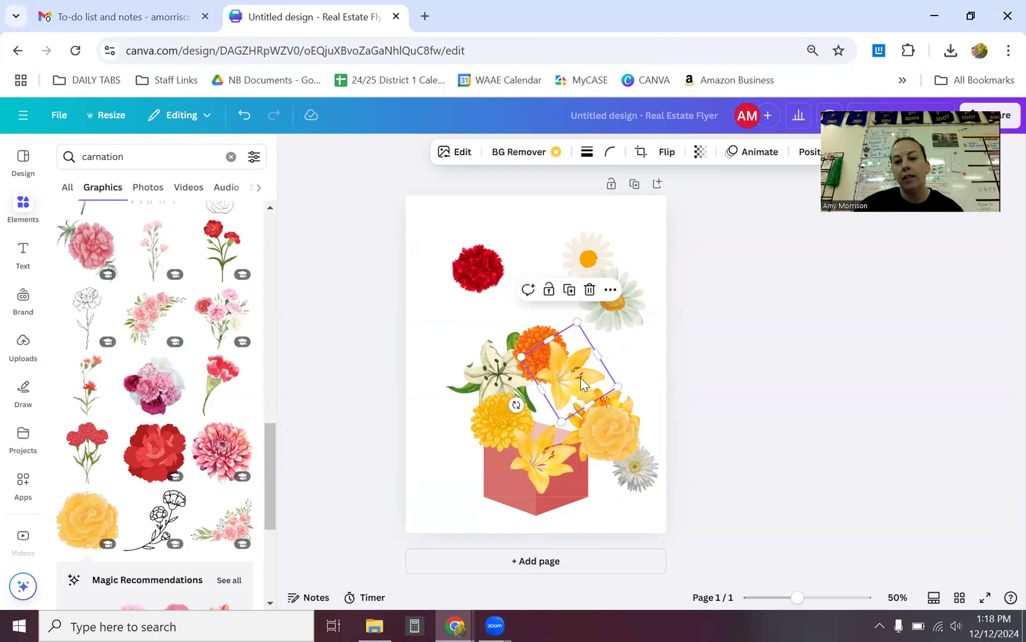
# Use Layer > Send to back to put the tilted yellow lily behind all other flowers.
pyautogui.click(610, 289)
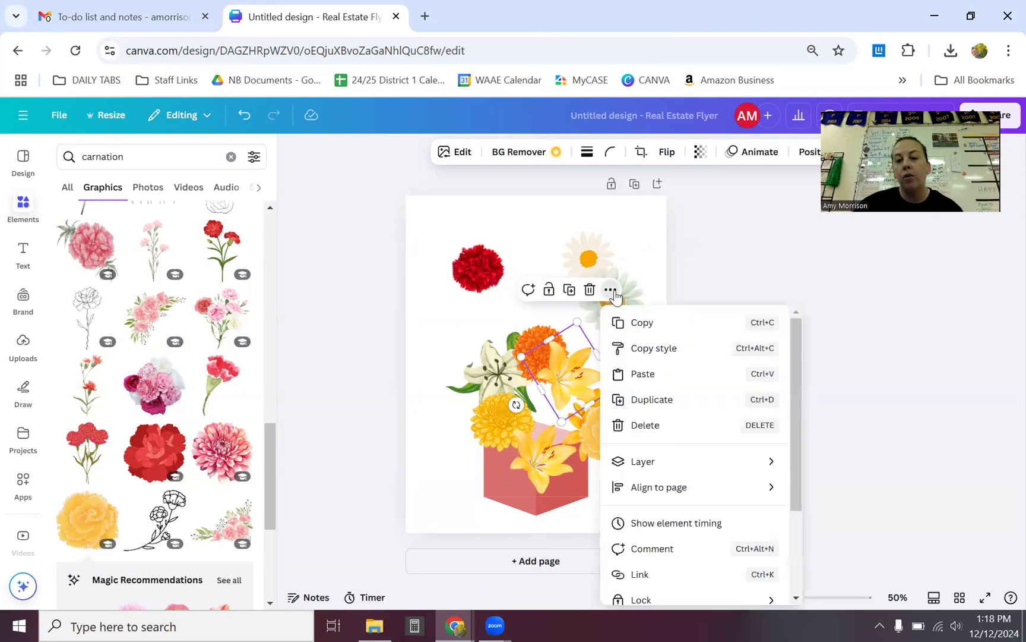
pyautogui.moveTo(666, 470)
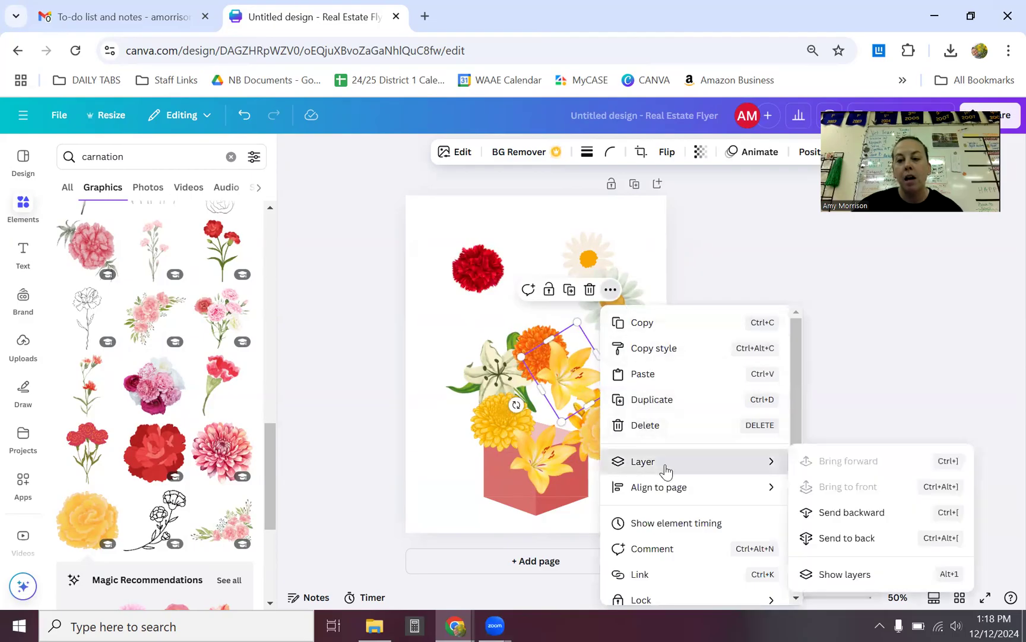
pyautogui.click(856, 539)
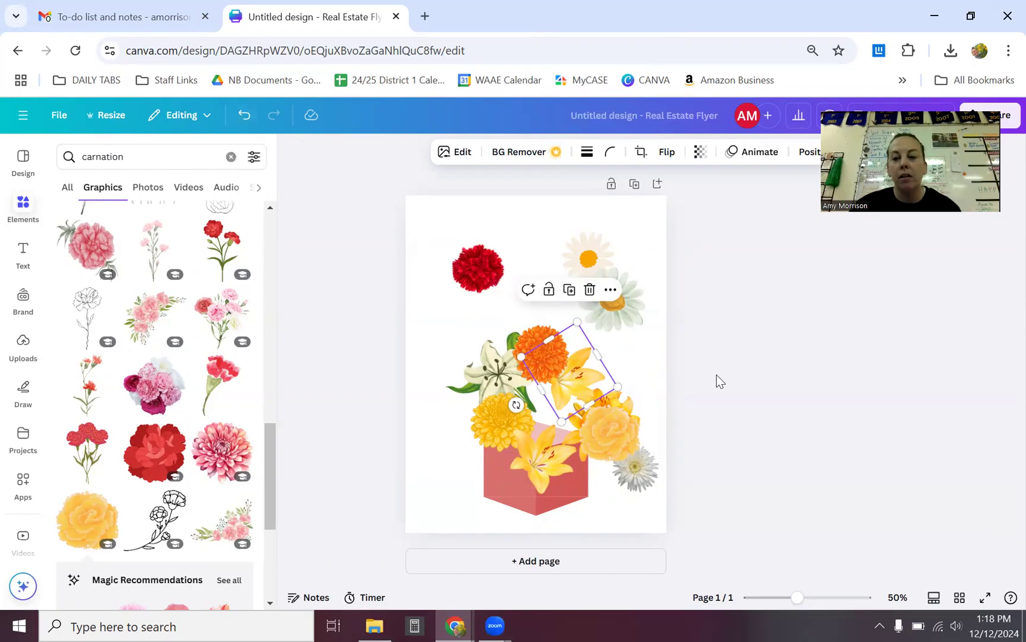
# Park the yellow carnation at the top and move the red carnation and small daisy into the bouquet centre.
pyautogui.click(750, 359)
pyautogui.moveTo(596, 425); pyautogui.dragTo(534, 233)
pyautogui.moveTo(478, 256); pyautogui.dragTo(458, 625)
pyautogui.click(457, 260)
pyautogui.click(453, 310)
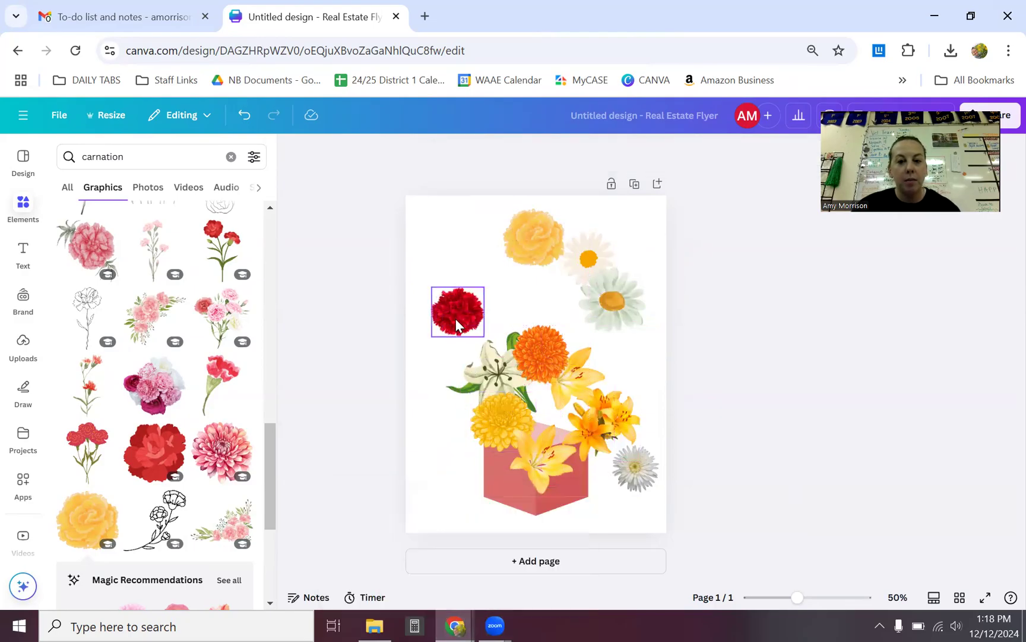
pyautogui.moveTo(452, 310); pyautogui.dragTo(530, 431)
pyautogui.click(634, 482)
pyautogui.moveTo(634, 482); pyautogui.dragTo(567, 447)
# Delete the two extra daisies and the orange lily, then adjust the tilted yellow lily.
pyautogui.click(613, 320)
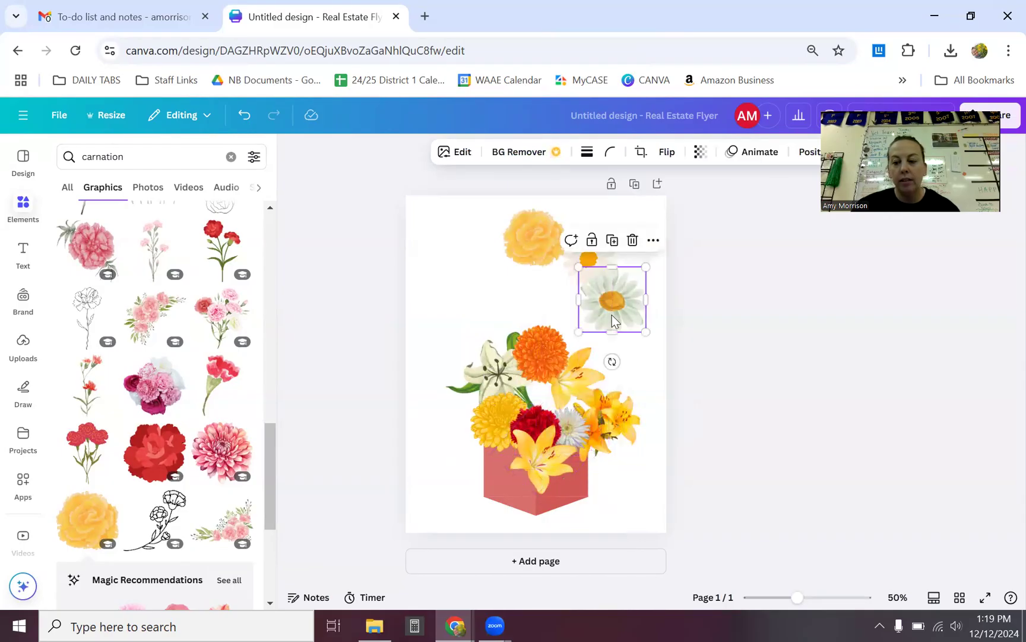
pyautogui.press('Delete')
pyautogui.click(589, 247)
pyautogui.press('Delete')
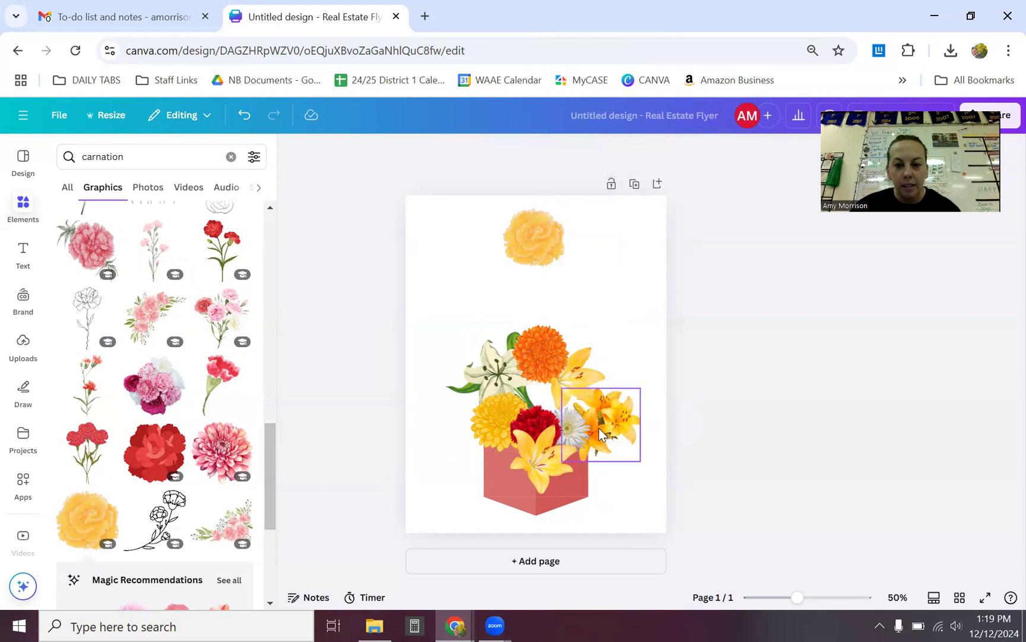
pyautogui.click(615, 420)
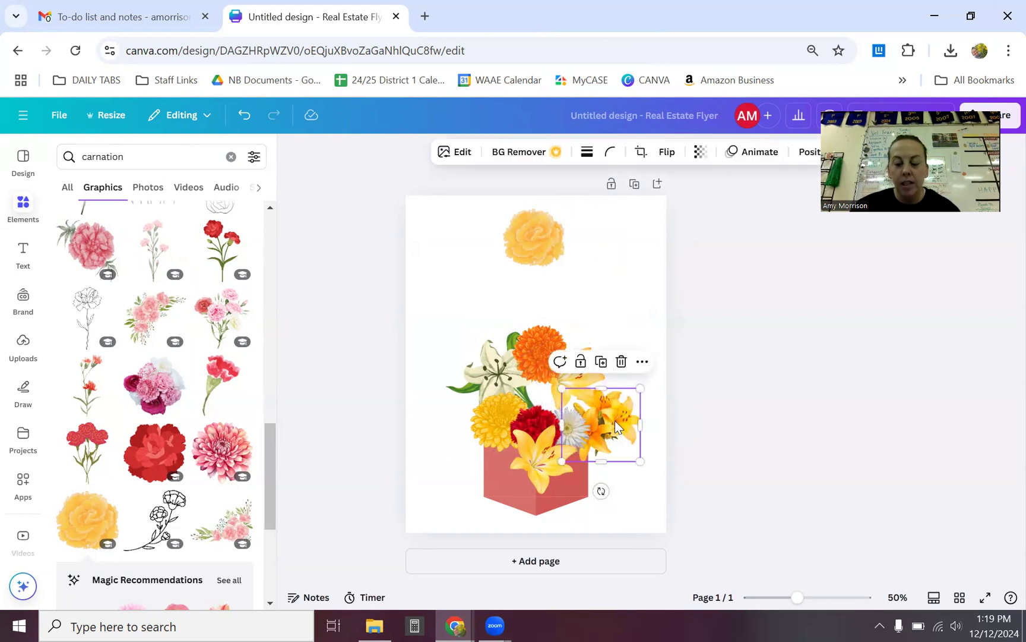
pyautogui.press('Delete')
pyautogui.click(591, 394)
pyautogui.moveTo(592, 393); pyautogui.dragTo(586, 395)
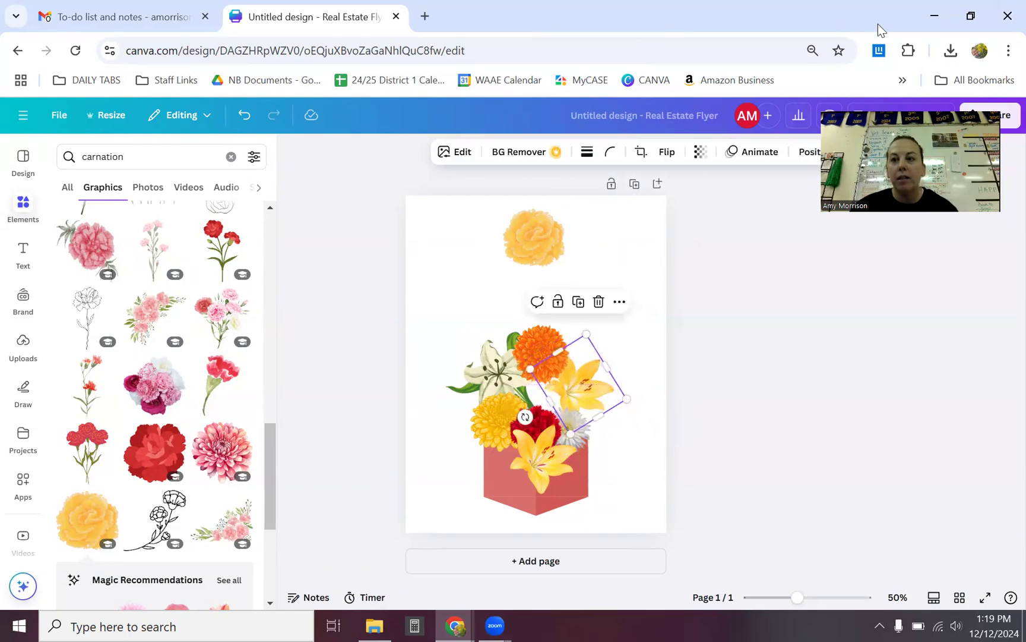
# Snap Canva beside the instructions PDF, delete the tilted lily and white daisy, and shift the orange flower.
pyautogui.press('super+Right')
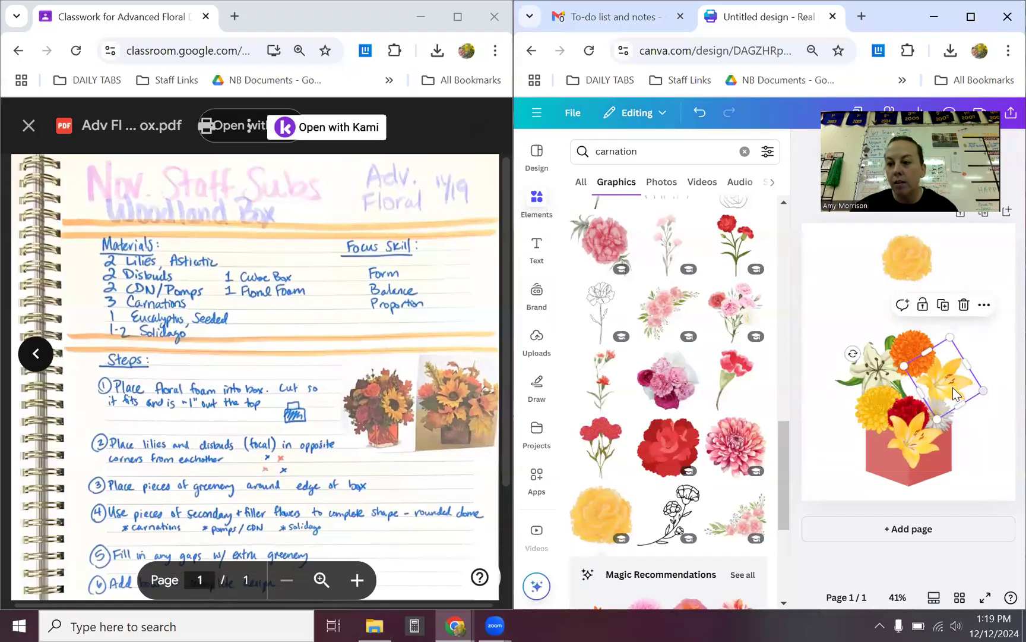
pyautogui.press('Delete')
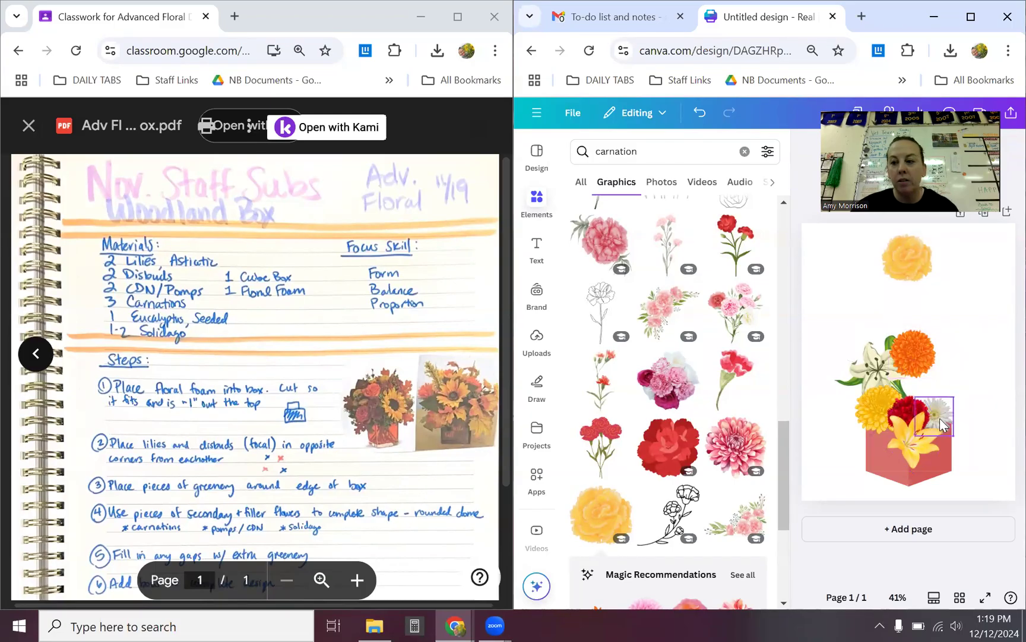
pyautogui.moveTo(920, 350); pyautogui.dragTo(937, 361)
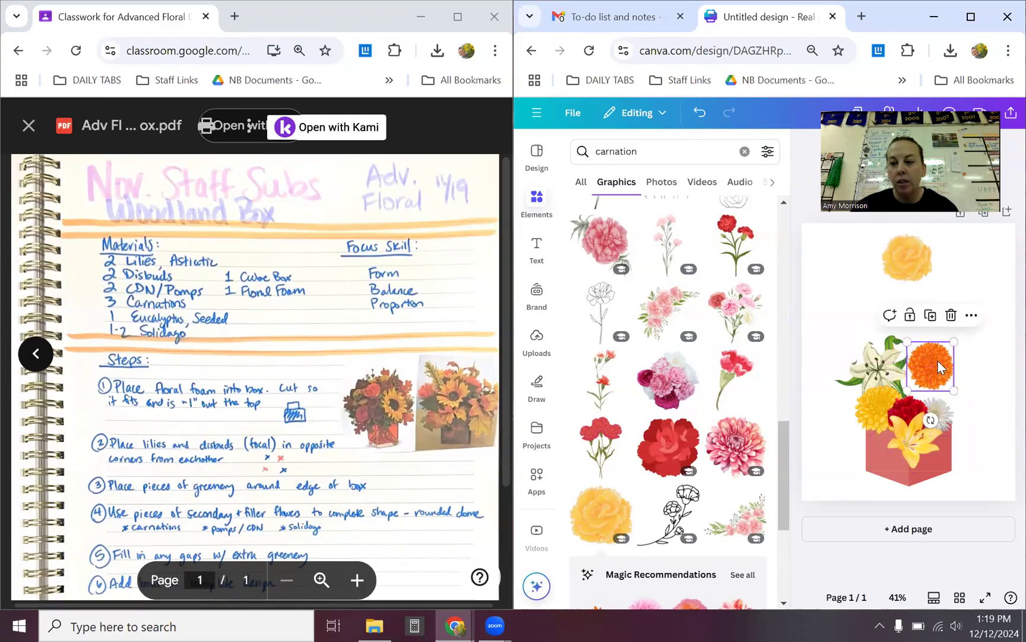
pyautogui.click(942, 421)
pyautogui.moveTo(942, 421); pyautogui.dragTo(949, 414)
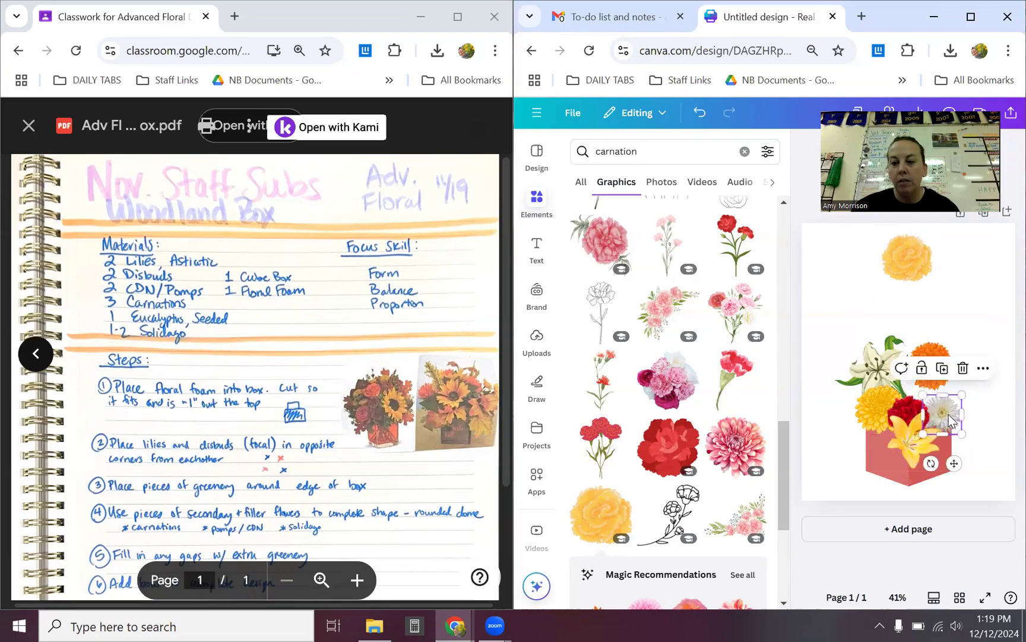
pyautogui.press('Delete')
pyautogui.moveTo(940, 360); pyautogui.dragTo(950, 380)
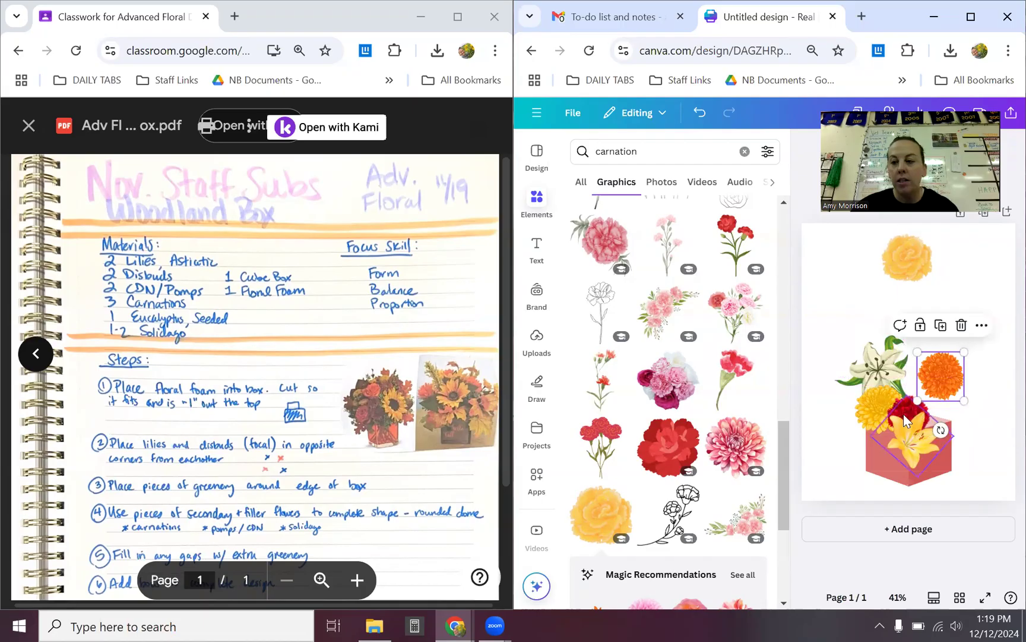
pyautogui.click(992, 419)
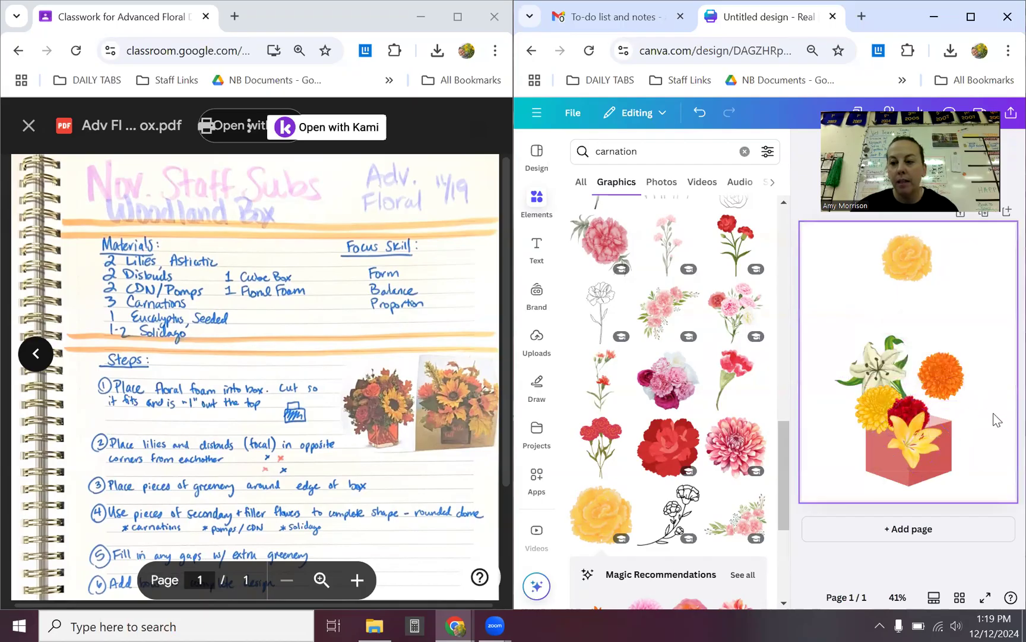
# Duplicate the red carnation and place the copy at the arrangement's top.
pyautogui.click(915, 402)
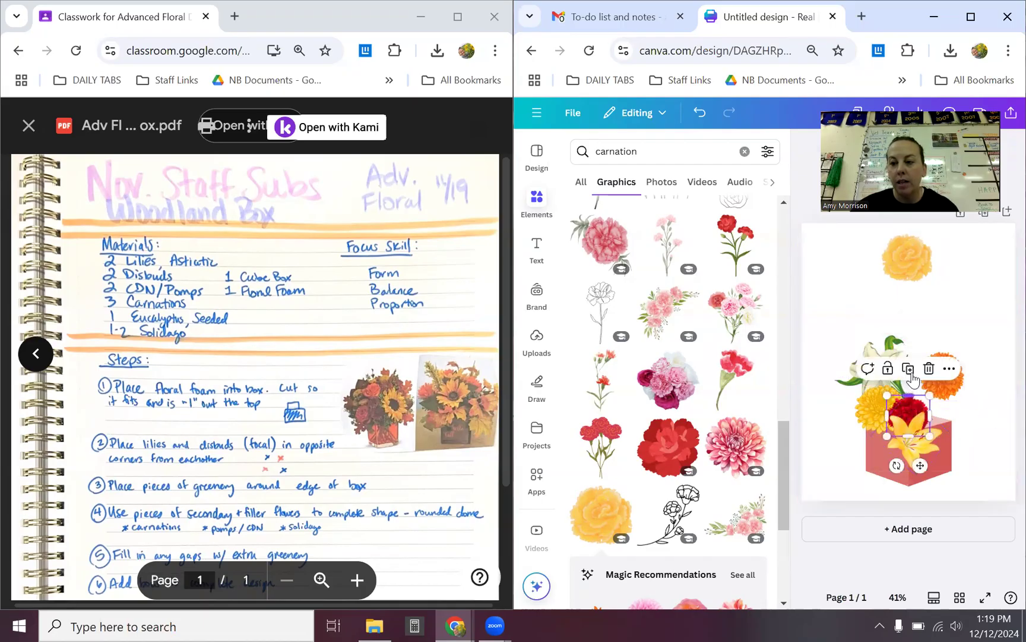
pyautogui.click(913, 374)
pyautogui.moveTo(919, 414); pyautogui.dragTo(914, 371)
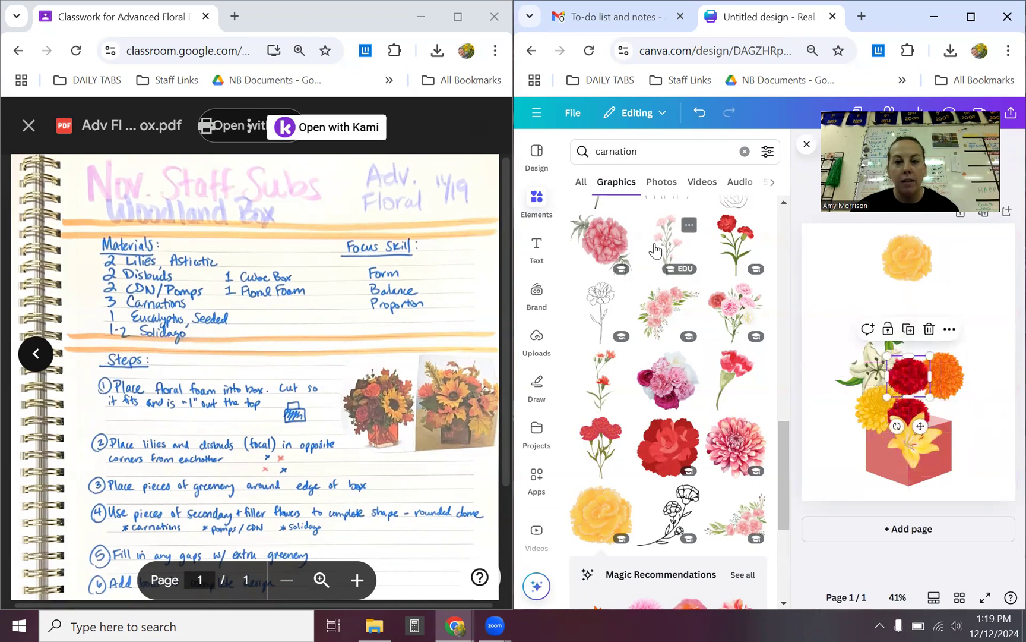
pyautogui.scroll(-2, 603, 263)
pyautogui.scroll(-4, 607, 262)
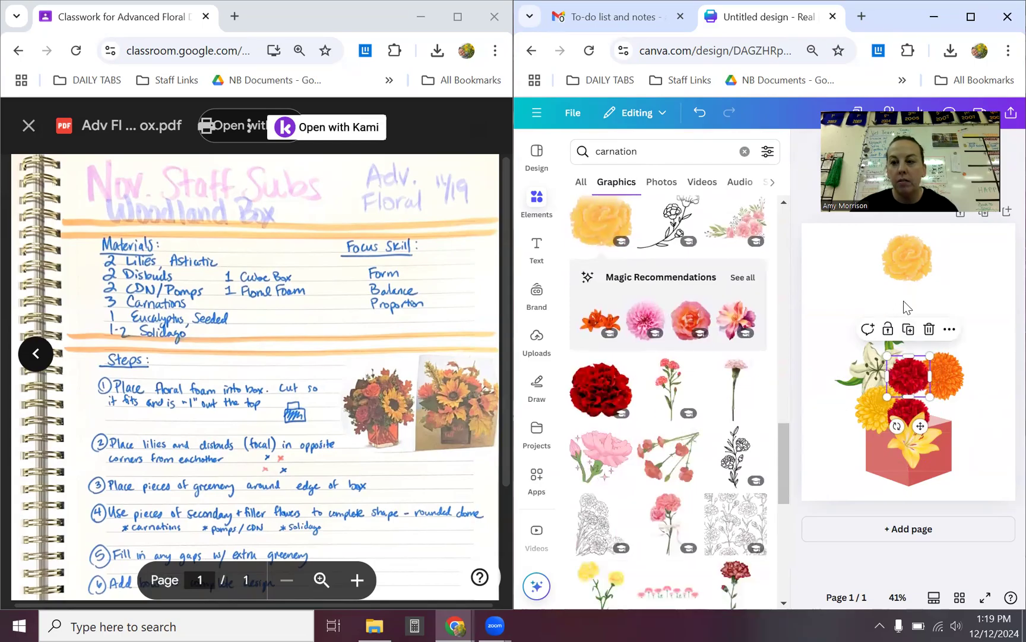
# Move the yellow carnation into the bouquet's right side and send it back one layer.
pyautogui.moveTo(908, 263); pyautogui.dragTo(943, 417)
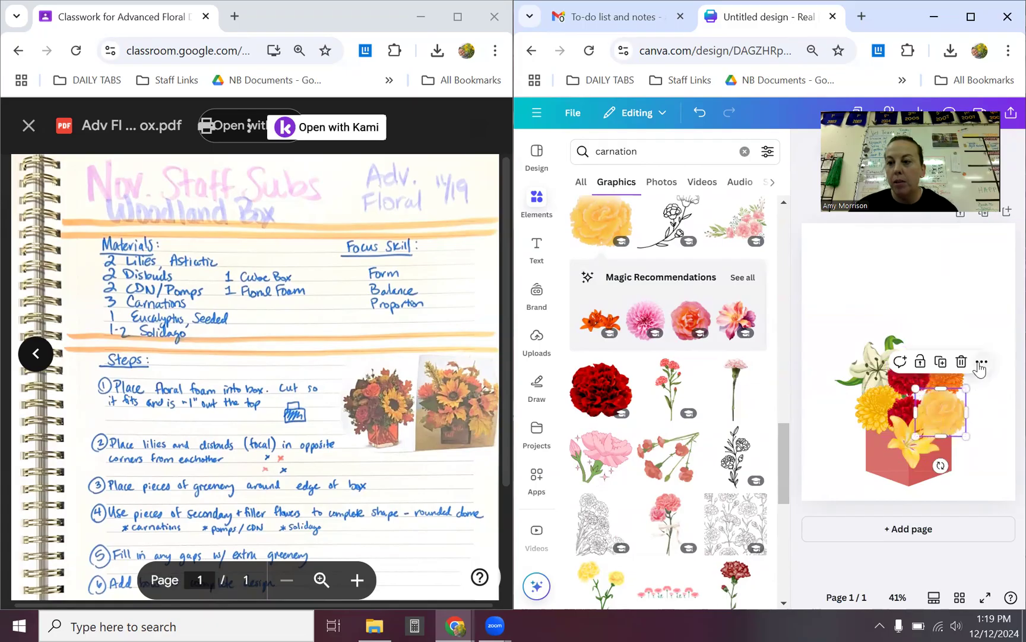
pyautogui.click(982, 361)
pyautogui.moveTo(915, 259)
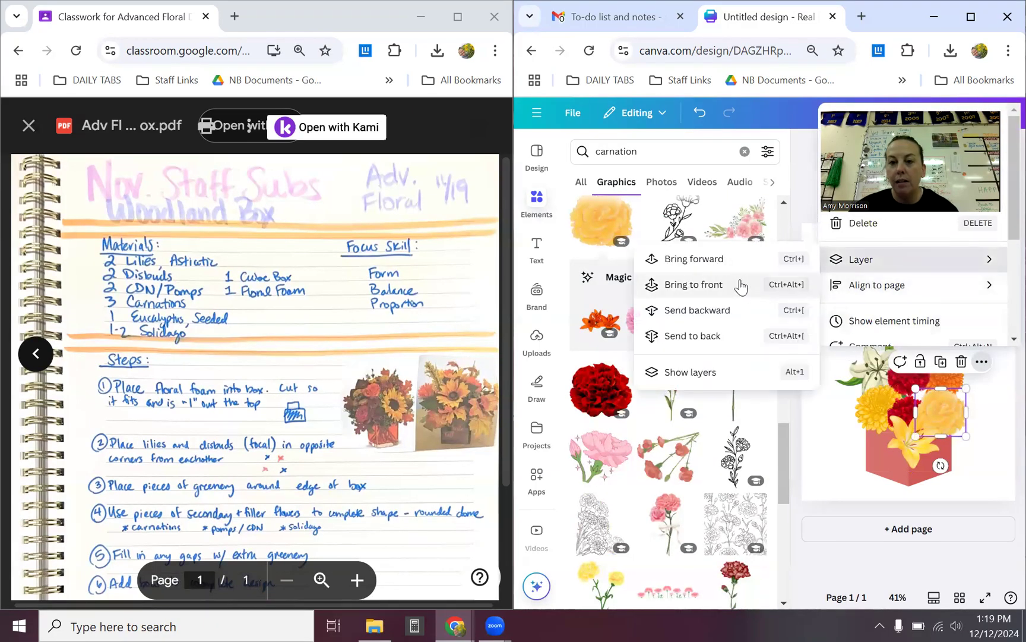
pyautogui.click(703, 316)
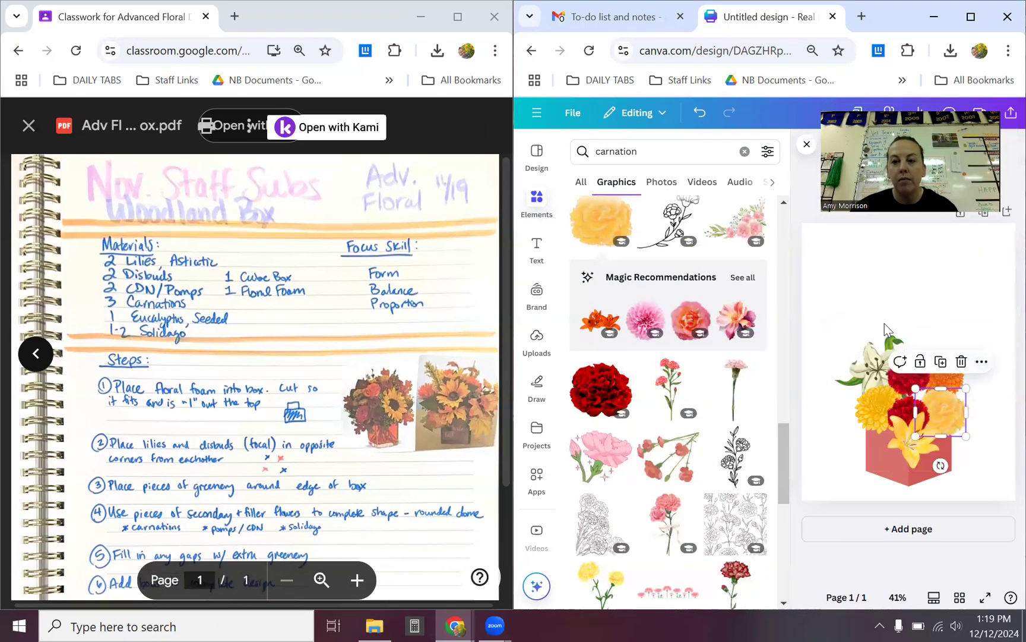
pyautogui.click(850, 274)
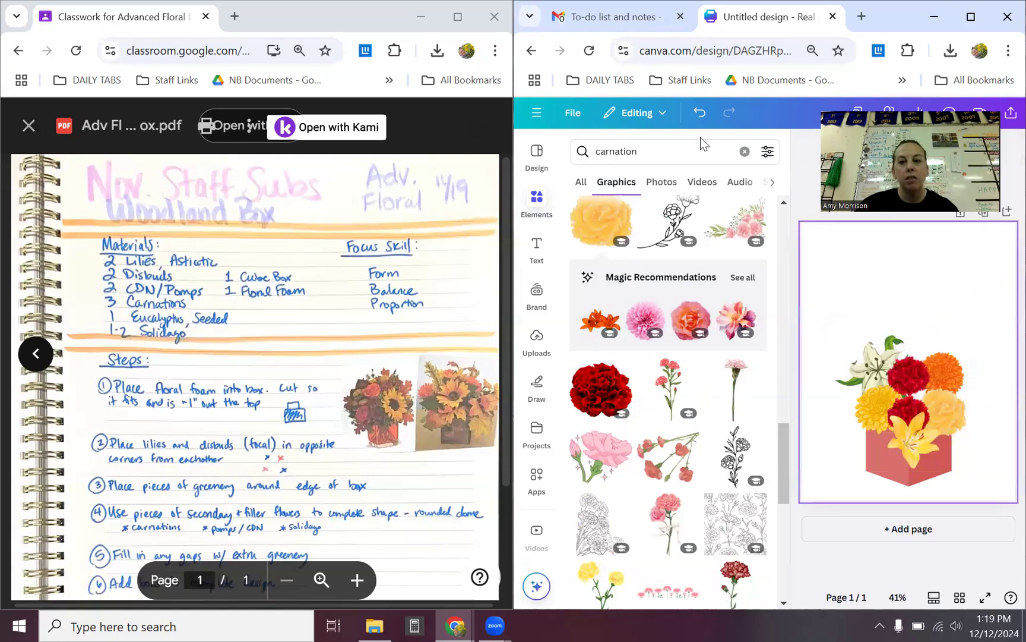
# Search graphics for 'eucalyptus', then add one sprig and shrink it at the upper right.
pyautogui.click(636, 152)
pyautogui.write('euca')
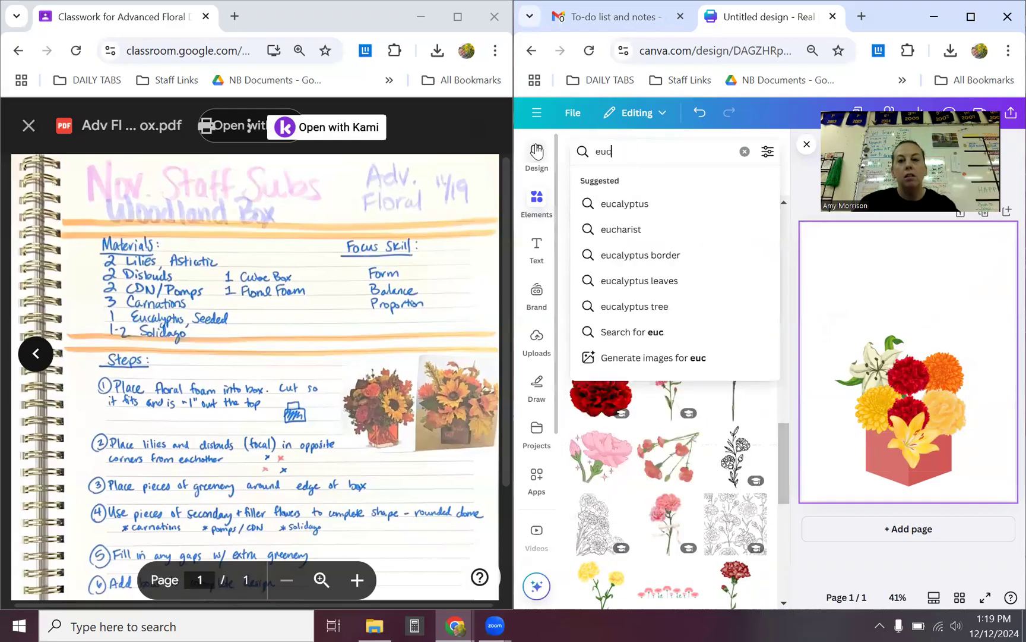
pyautogui.click(625, 205)
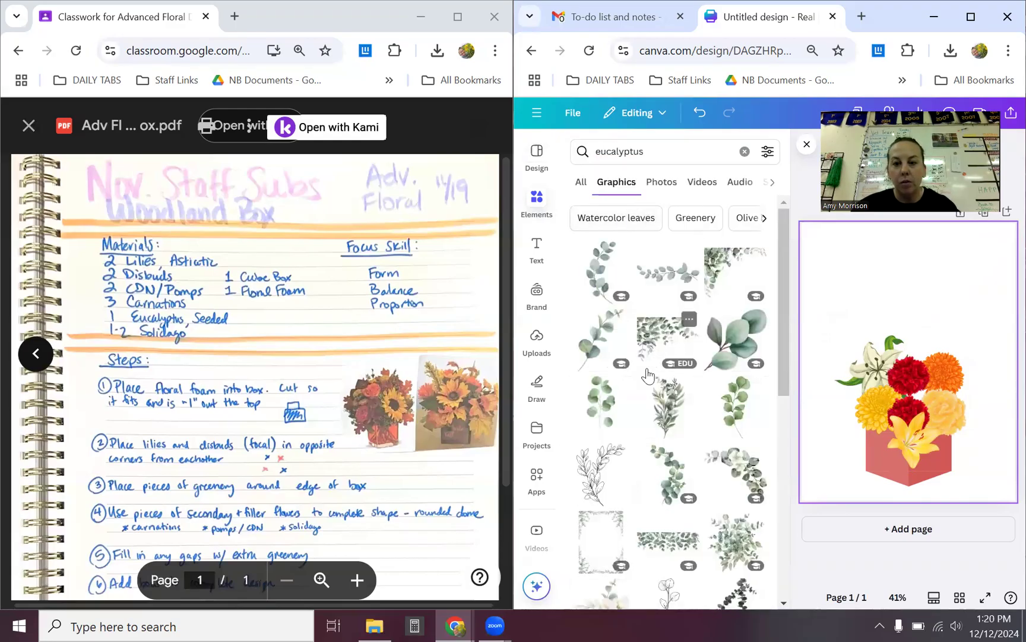
pyautogui.click(603, 342)
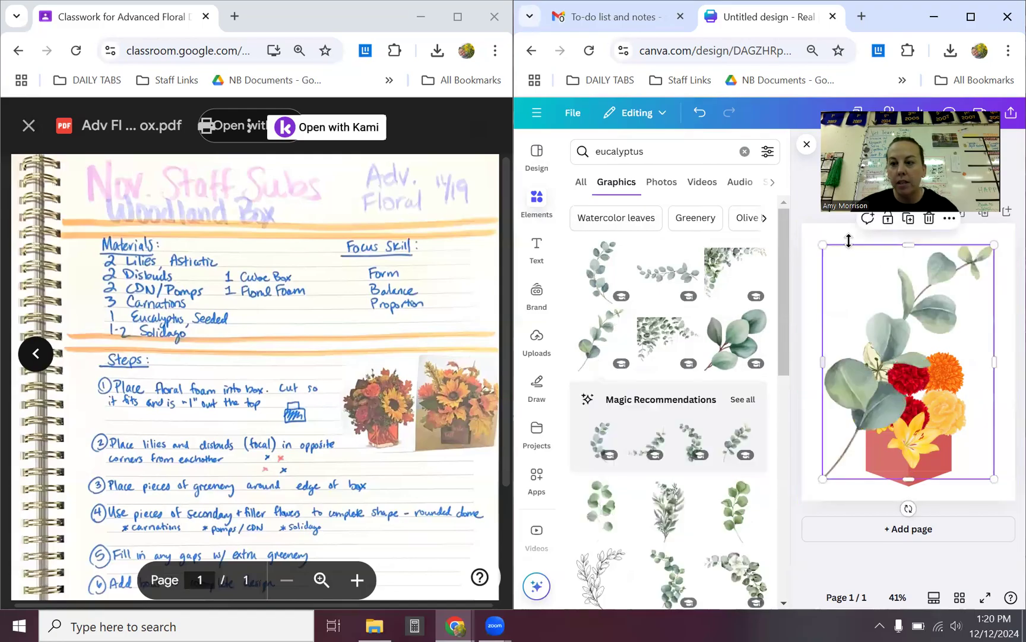
pyautogui.moveTo(823, 242); pyautogui.dragTo(942, 320)
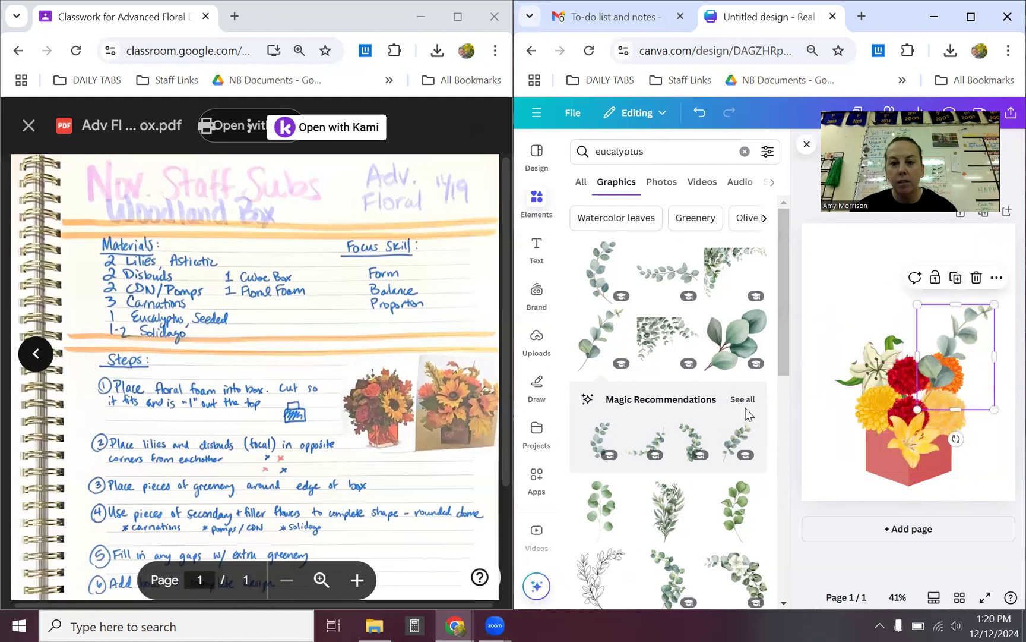
# Add a second eucalyptus sprig, shrink it and tilt it about 45° beside the cube.
pyautogui.click(730, 345)
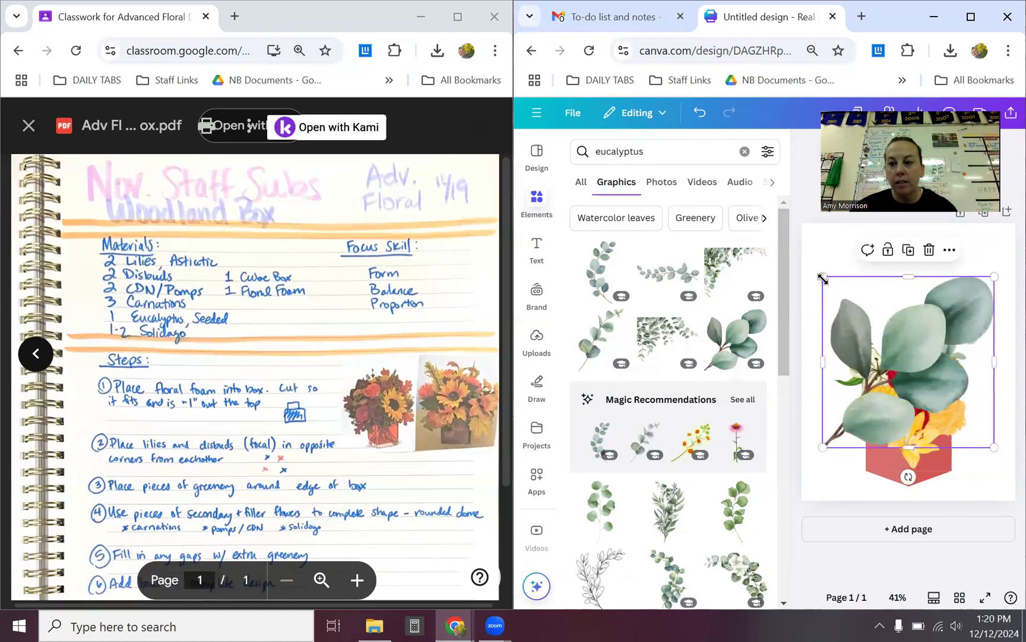
pyautogui.moveTo(849, 305); pyautogui.dragTo(957, 412)
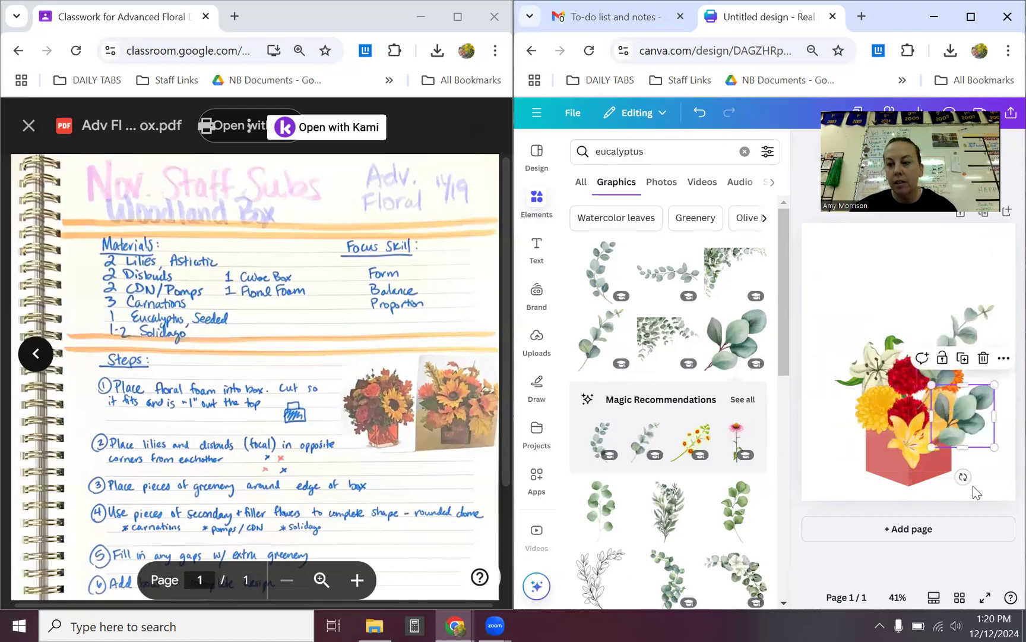
pyautogui.moveTo(965, 478); pyautogui.dragTo(922, 461)
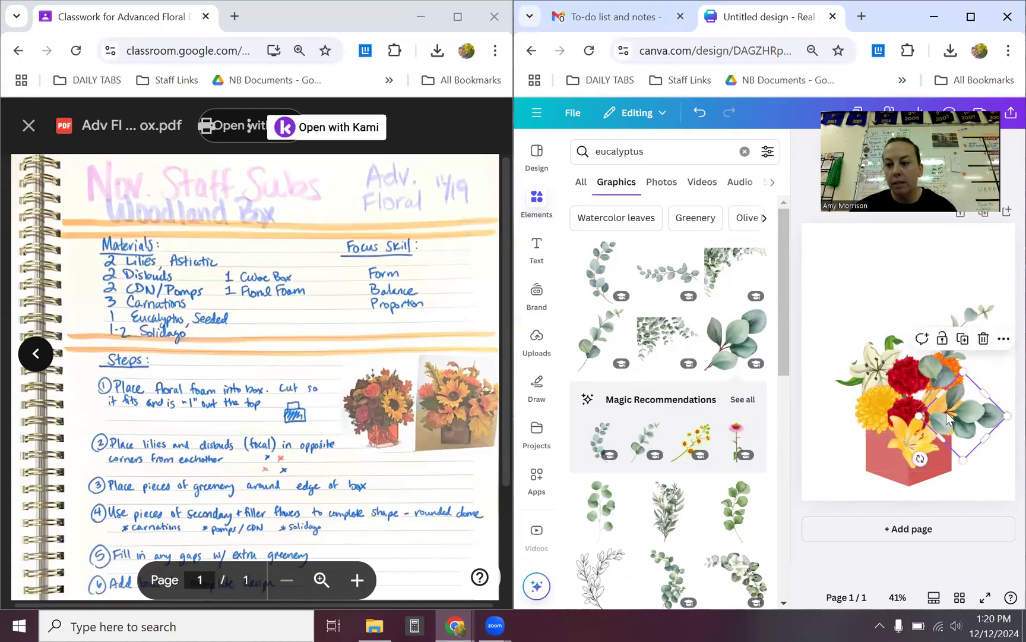
pyautogui.moveTo(954, 420); pyautogui.dragTo(989, 428)
pyautogui.click(999, 367)
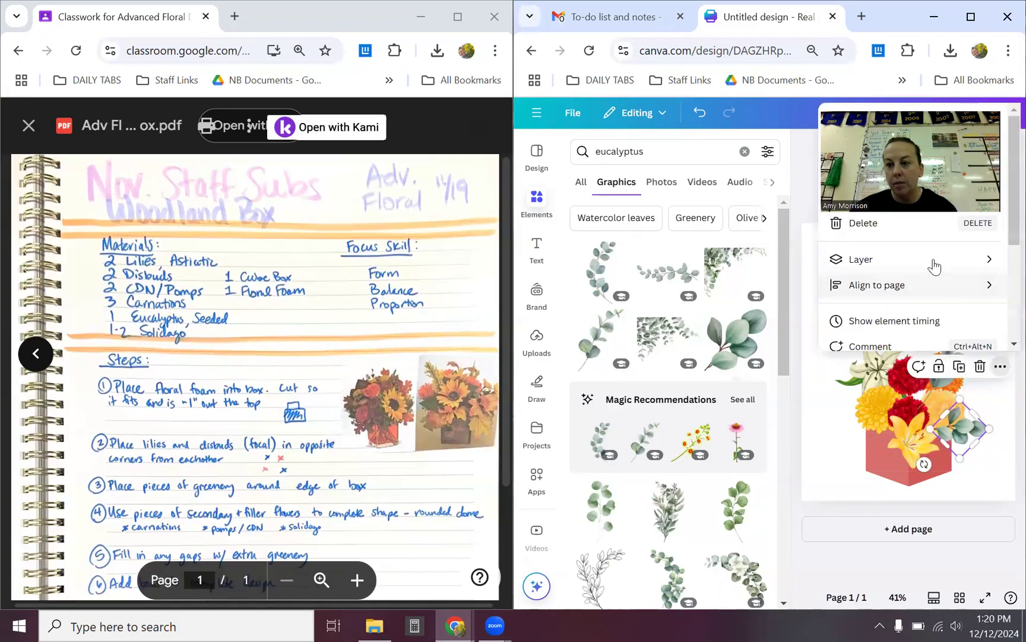
pyautogui.moveTo(933, 260)
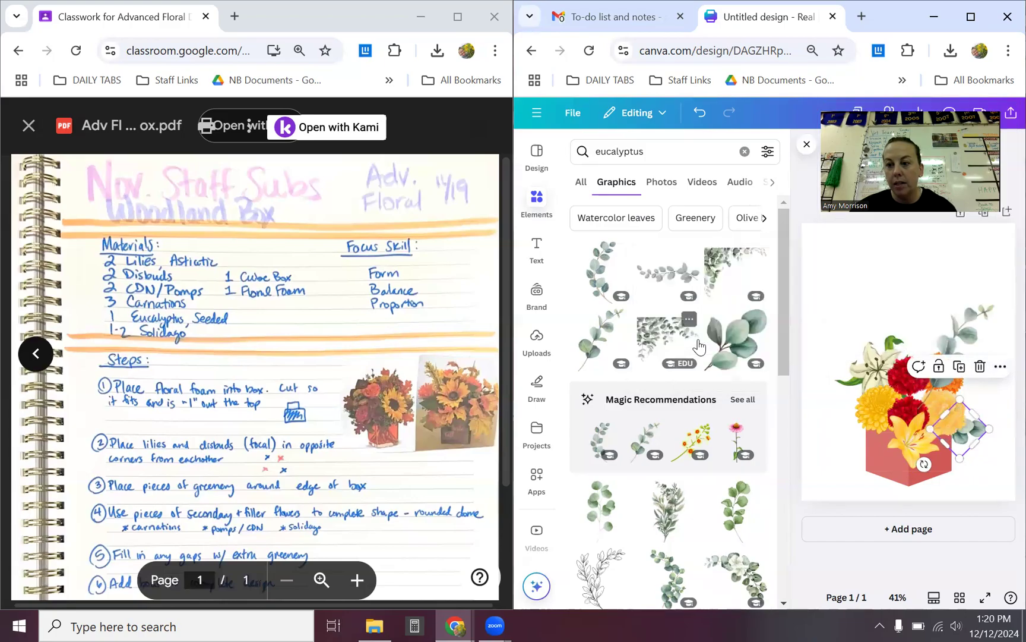
pyautogui.click(853, 470)
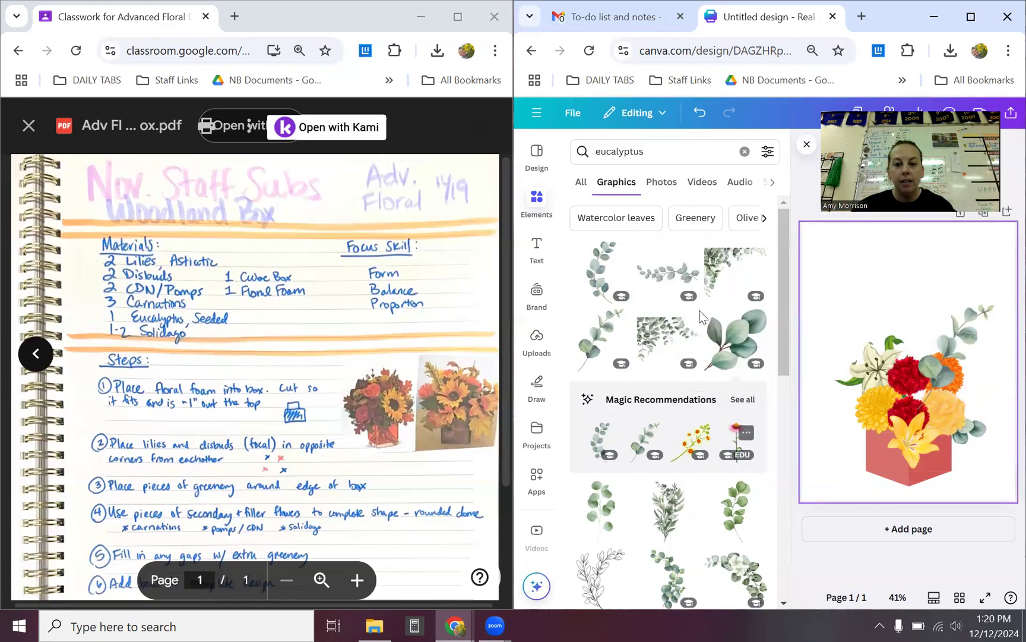
# Replace the search with 'solidago', insert the first solidago graphic and shrink it.
pyautogui.click(654, 162)
pyautogui.rightClick(561, 165)
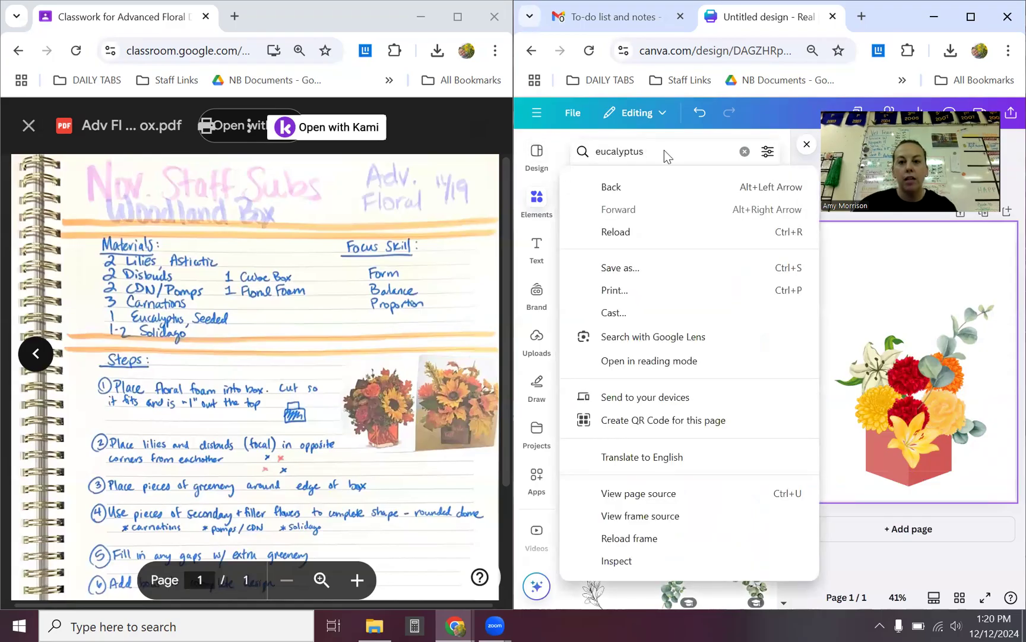
pyautogui.doubleClick(633, 150)
pyautogui.write('solidago')
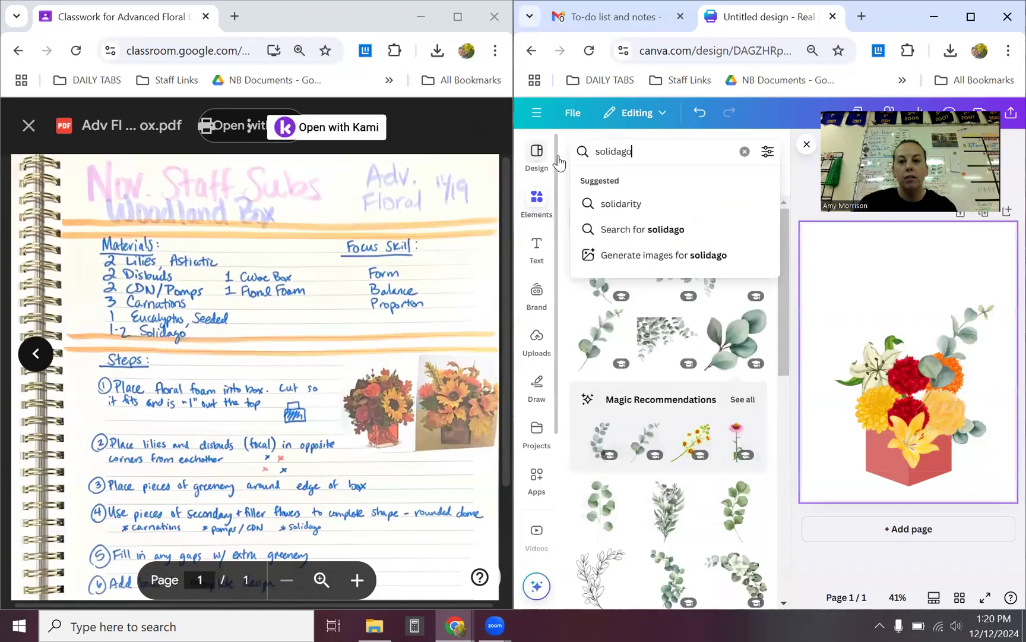
pyautogui.press('Return')
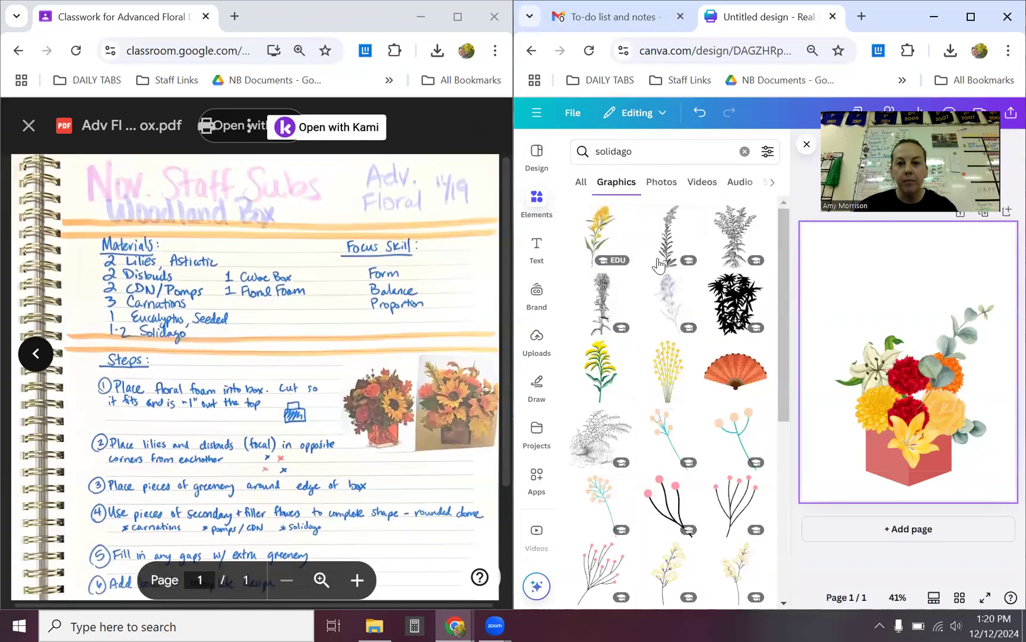
pyautogui.click(602, 238)
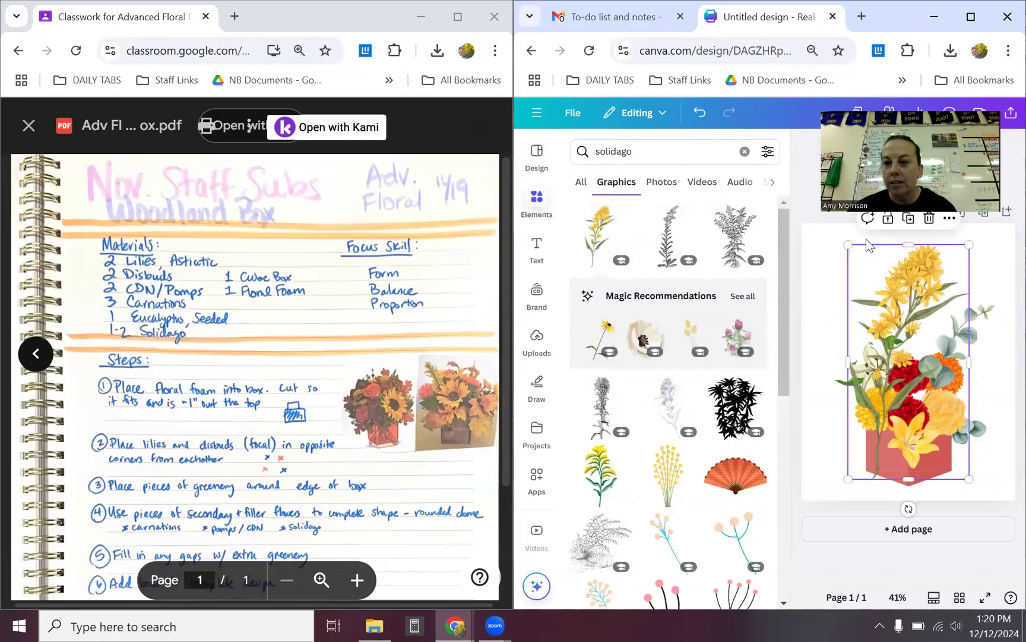
pyautogui.moveTo(848, 242); pyautogui.dragTo(886, 339)
# Duplicate the solidago and send the lower copy to the back behind the bouquet.
pyautogui.click(918, 349)
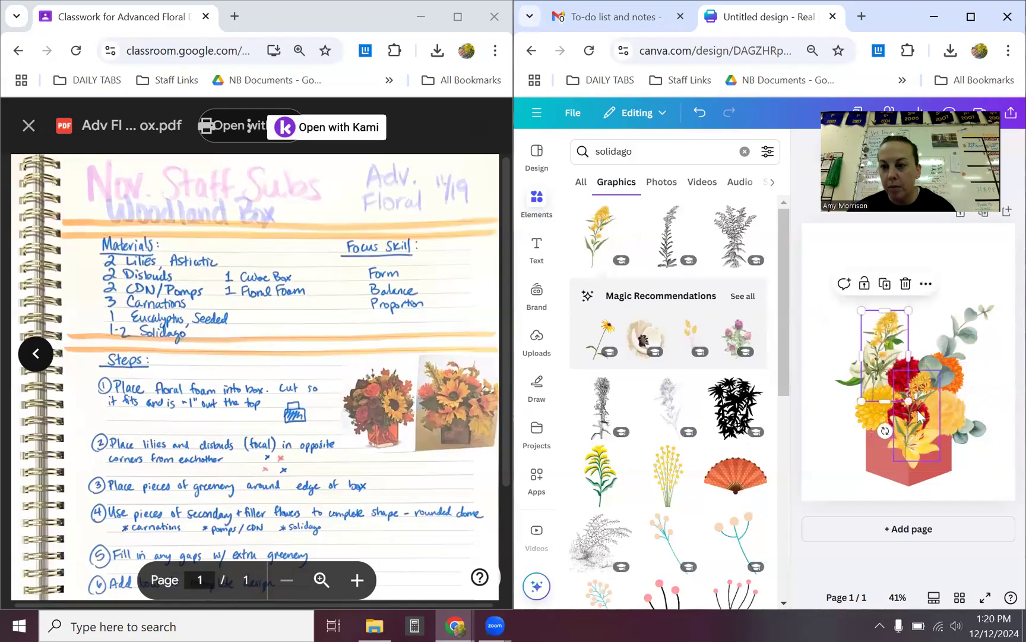
pyautogui.click(920, 416)
pyautogui.click(958, 345)
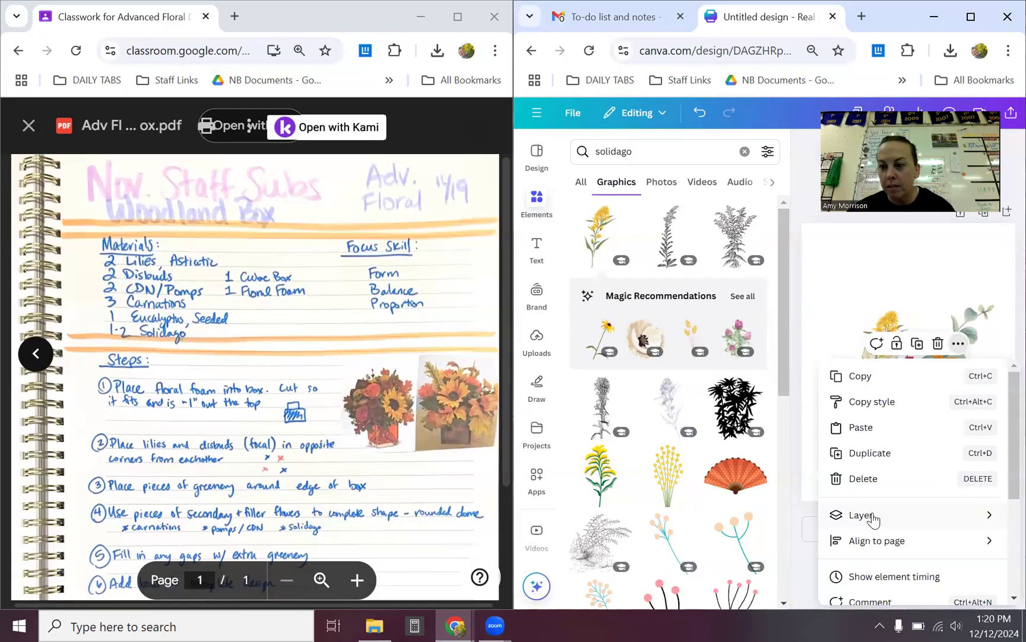
pyautogui.moveTo(873, 520)
pyautogui.click(713, 546)
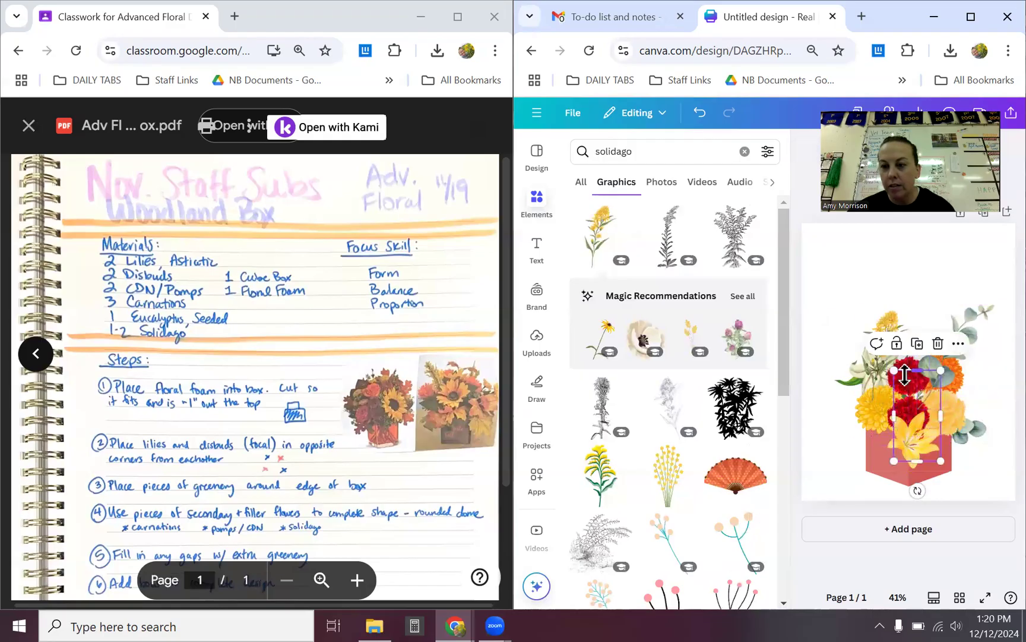
# Send the other solidago copy to the back so it sits behind the upper-left lilies.
pyautogui.click(862, 405)
pyautogui.click(949, 329)
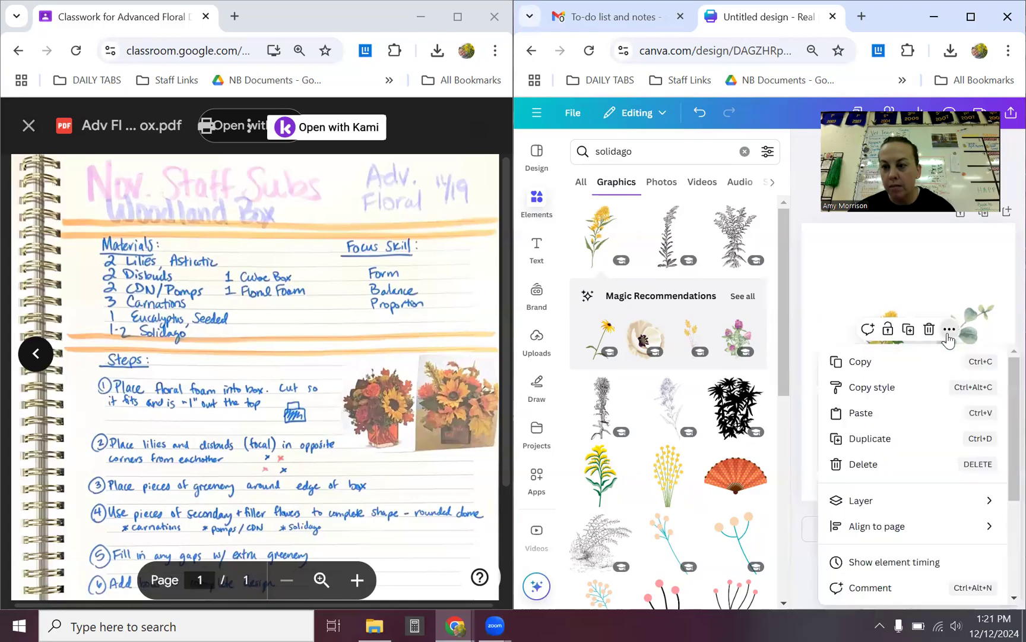
pyautogui.moveTo(865, 501)
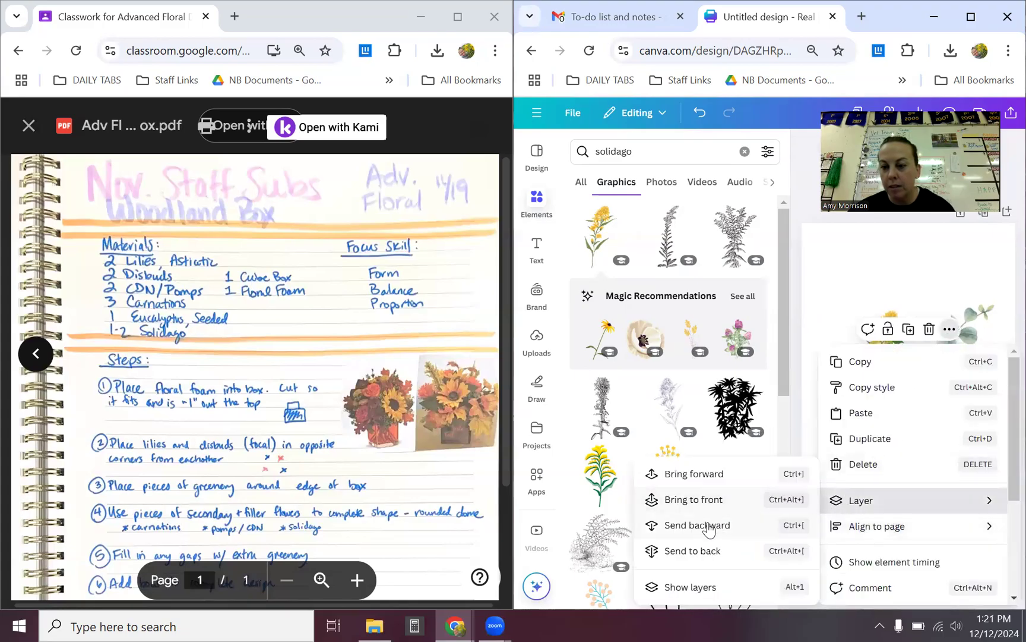
pyautogui.click(692, 551)
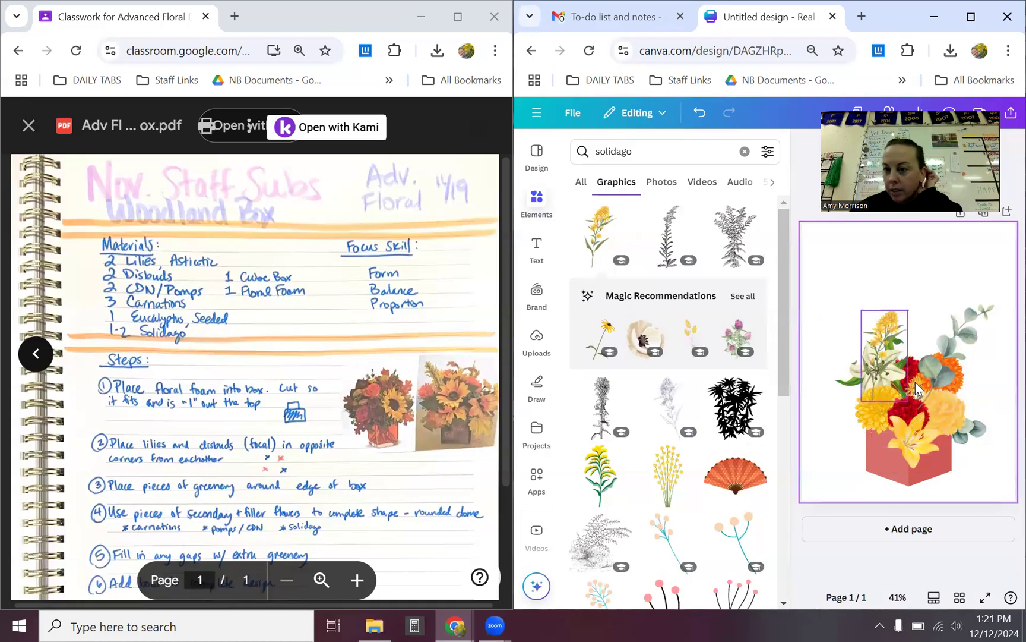
pyautogui.click(894, 354)
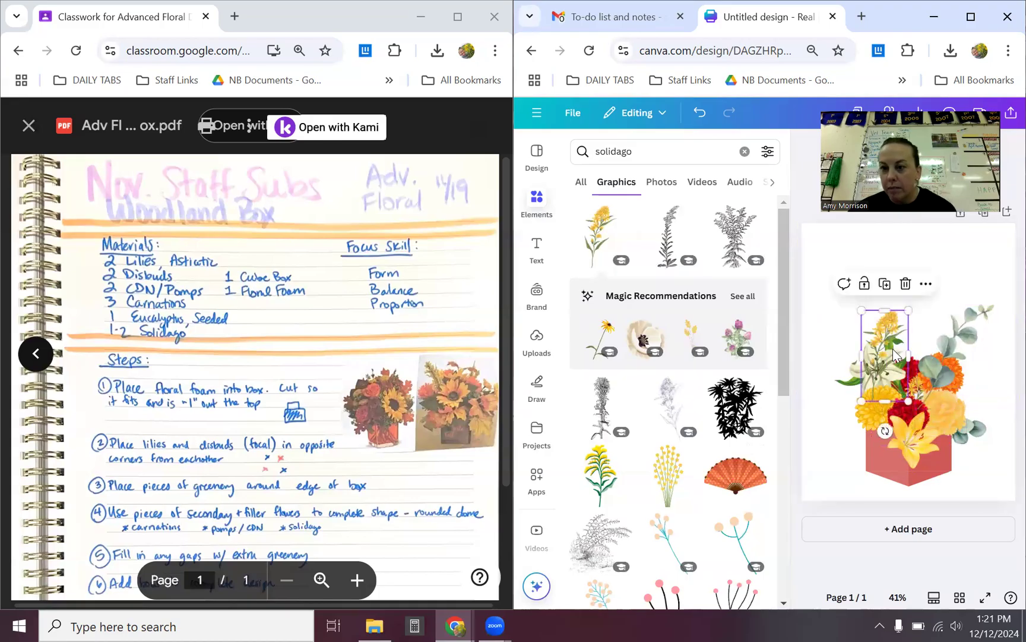
pyautogui.rightClick(907, 331)
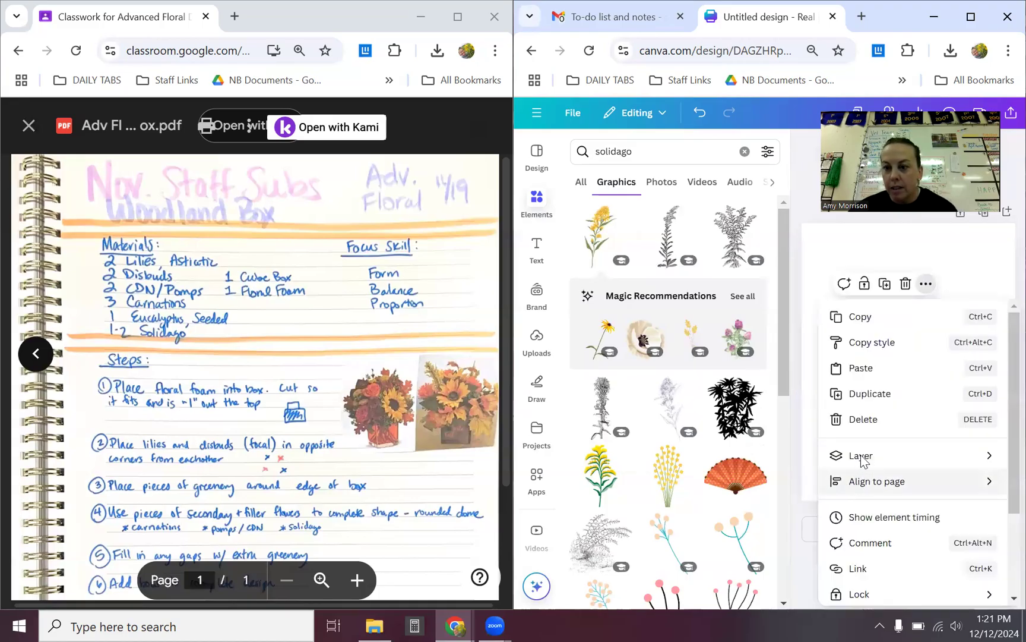
pyautogui.moveTo(862, 456)
pyautogui.click(703, 538)
pyautogui.click(825, 481)
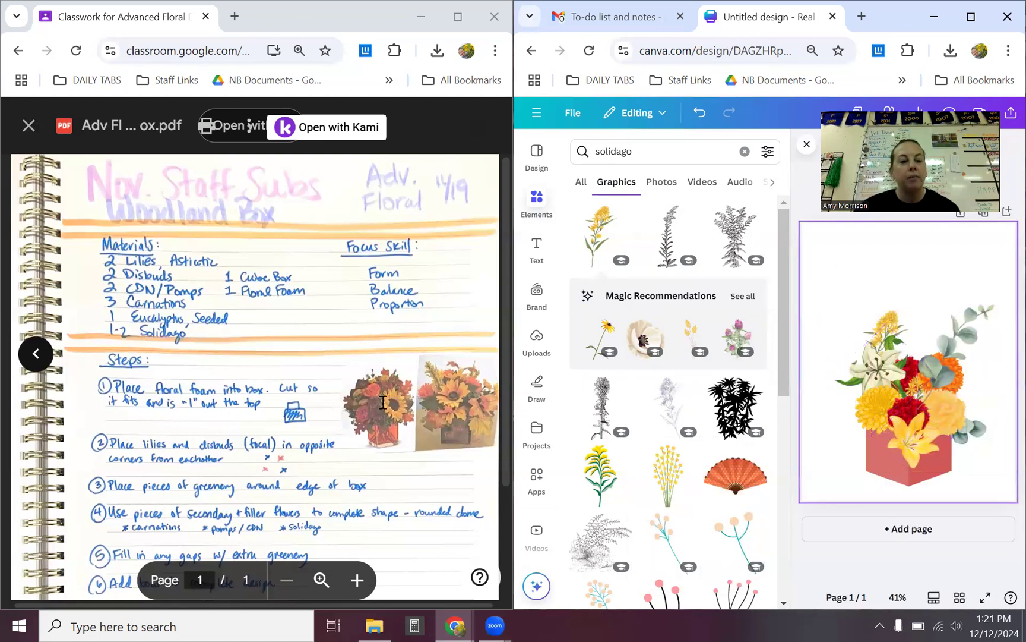
# Maximize Canva and rotate a eucalyptus sprig to about -176° along the vase's lower left.
pyautogui.scroll(-3, 384, 402)
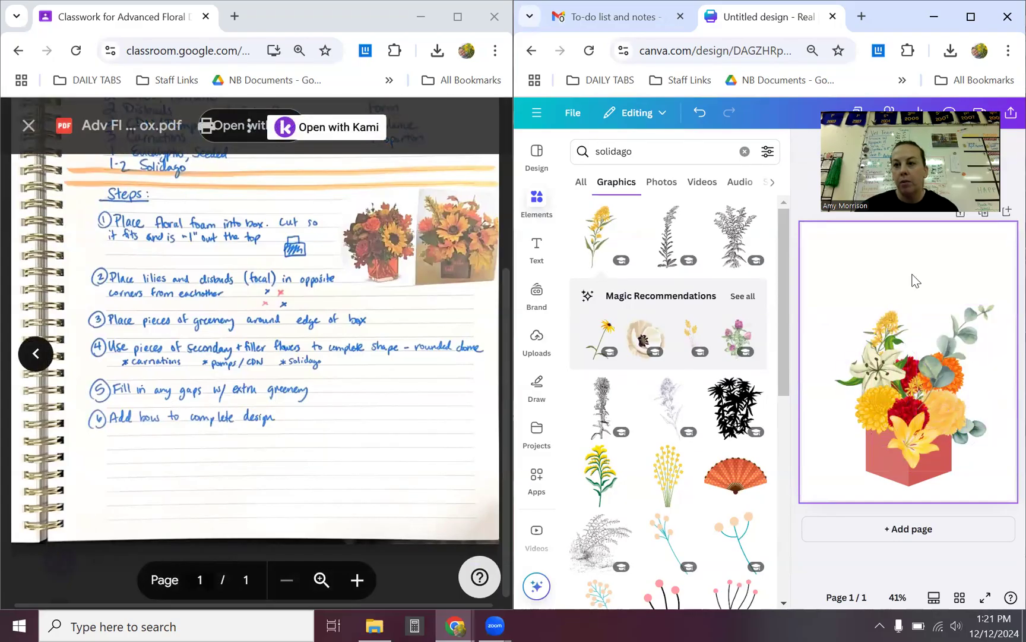
pyautogui.click(971, 16)
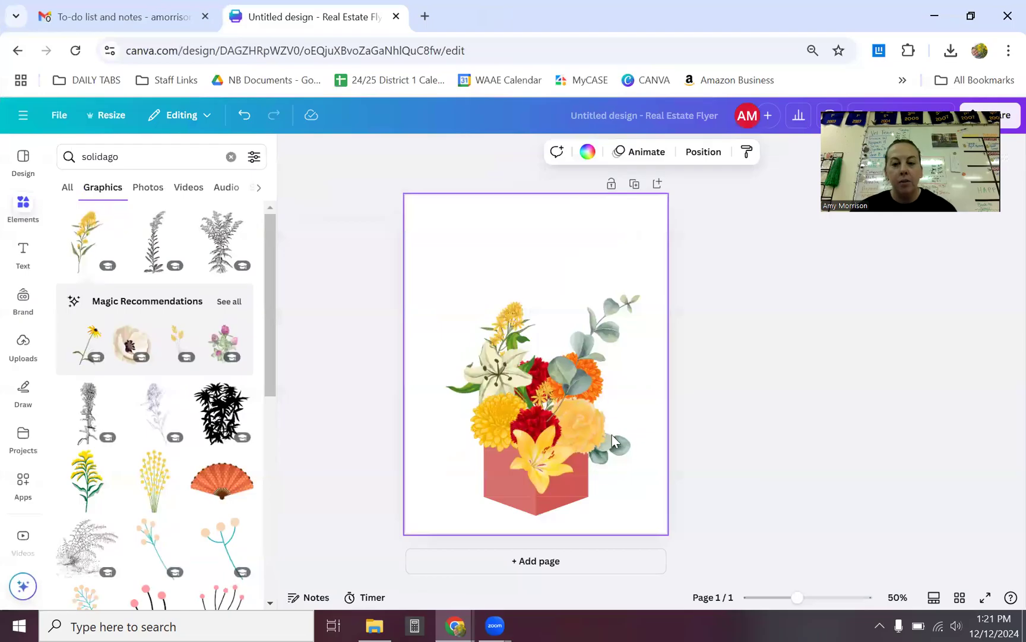
pyautogui.click(615, 446)
pyautogui.moveTo(604, 423); pyautogui.dragTo(459, 456)
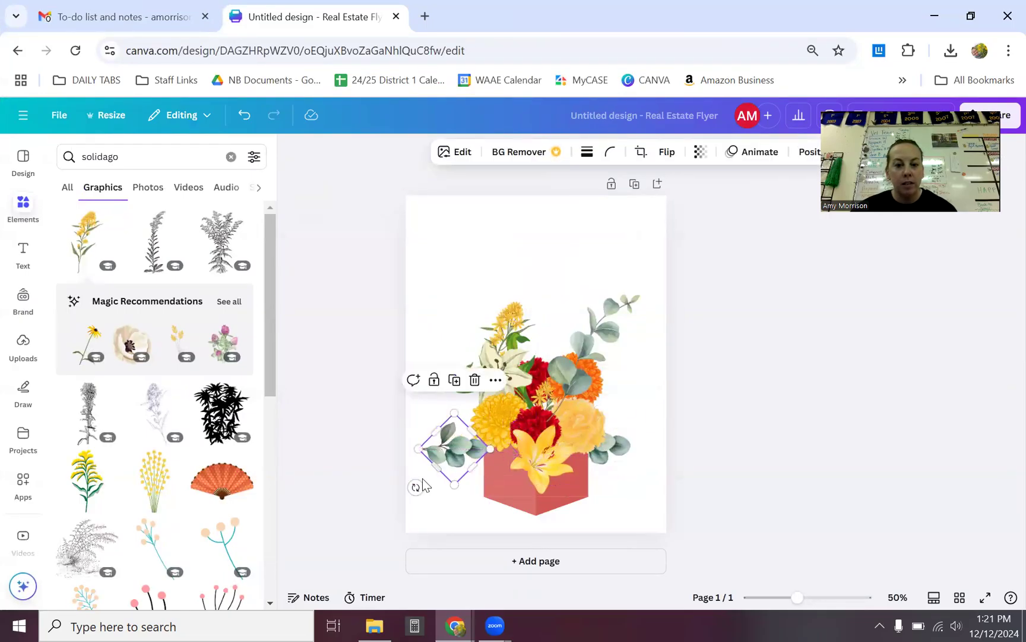
pyautogui.moveTo(416, 487); pyautogui.dragTo(468, 443)
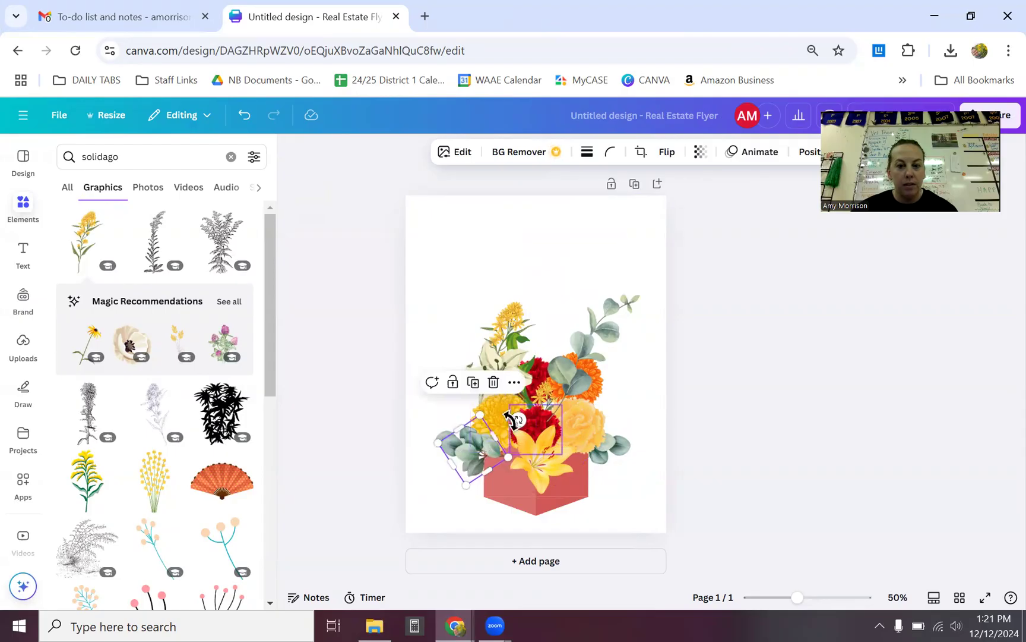
pyautogui.moveTo(514, 414); pyautogui.dragTo(483, 396)
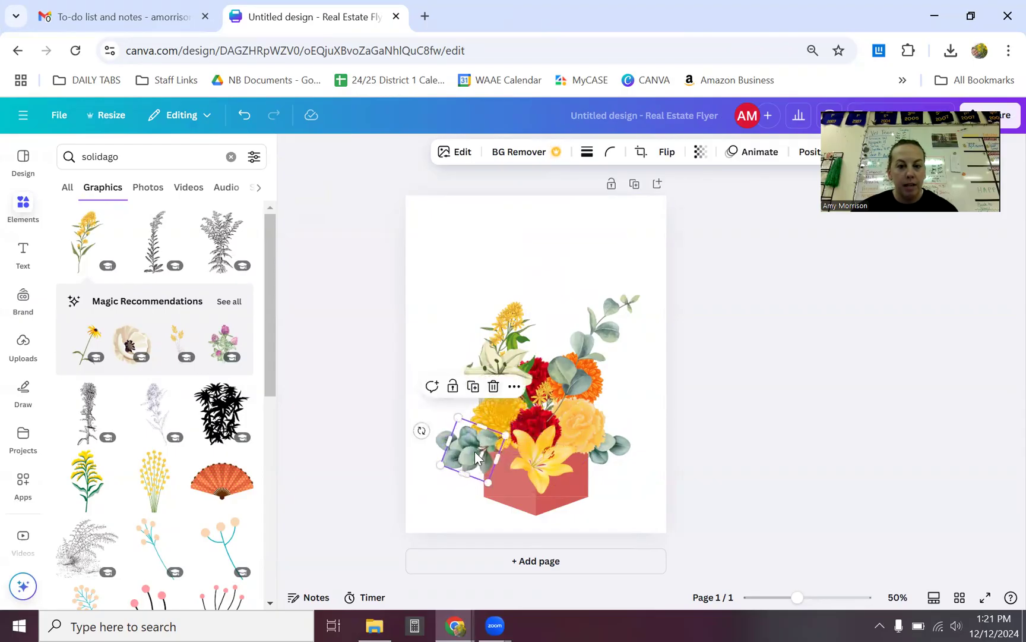
pyautogui.moveTo(483, 461); pyautogui.dragTo(504, 473)
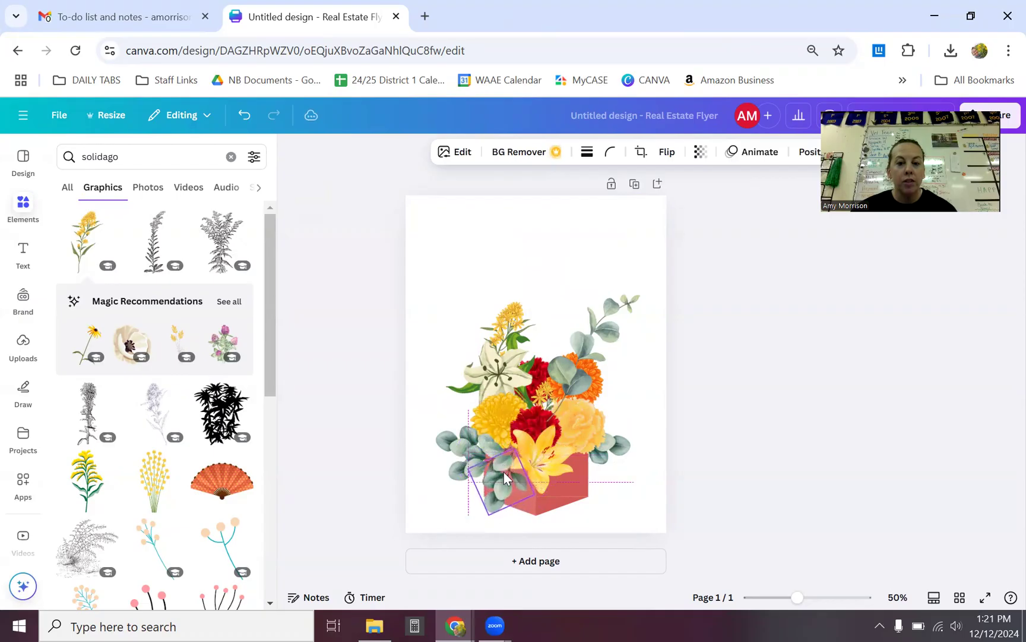
pyautogui.click(647, 489)
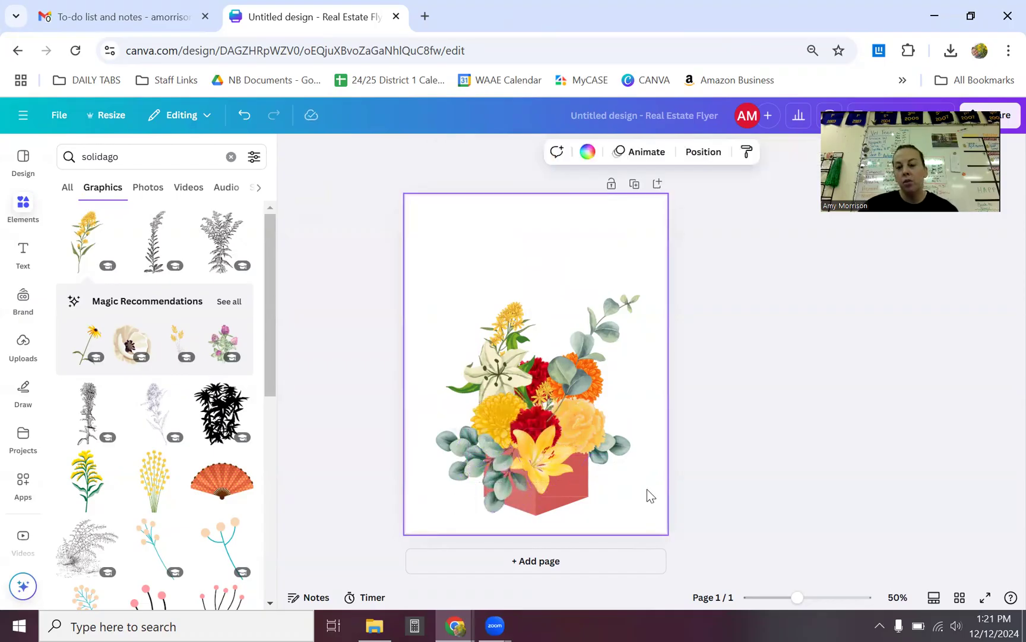
pyautogui.click(735, 413)
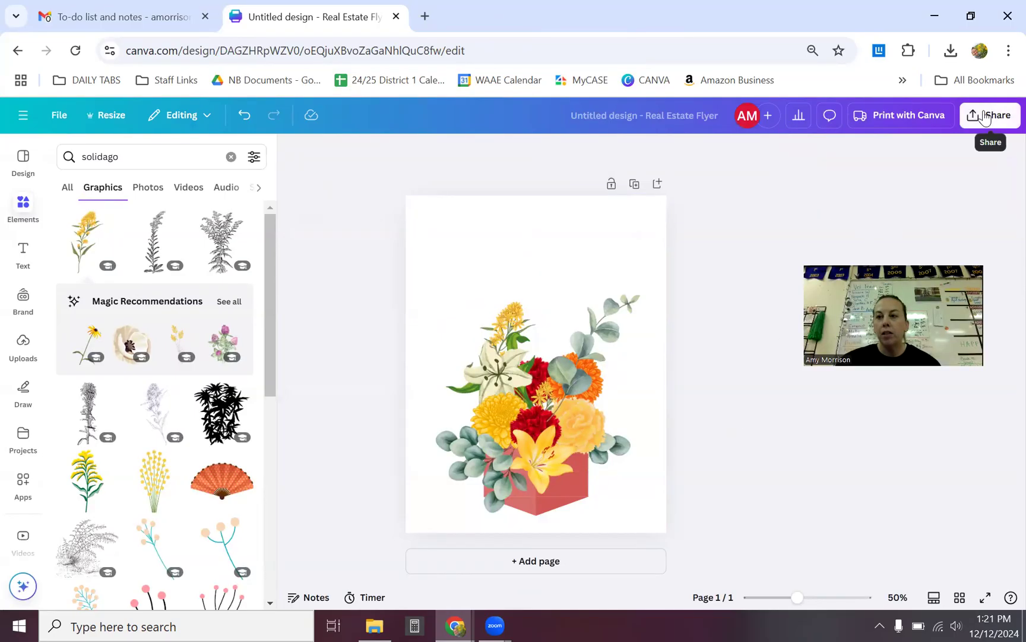
# Download the design from Share > Download as PNG, saving 'Untitled design.png'.
pyautogui.click(984, 117)
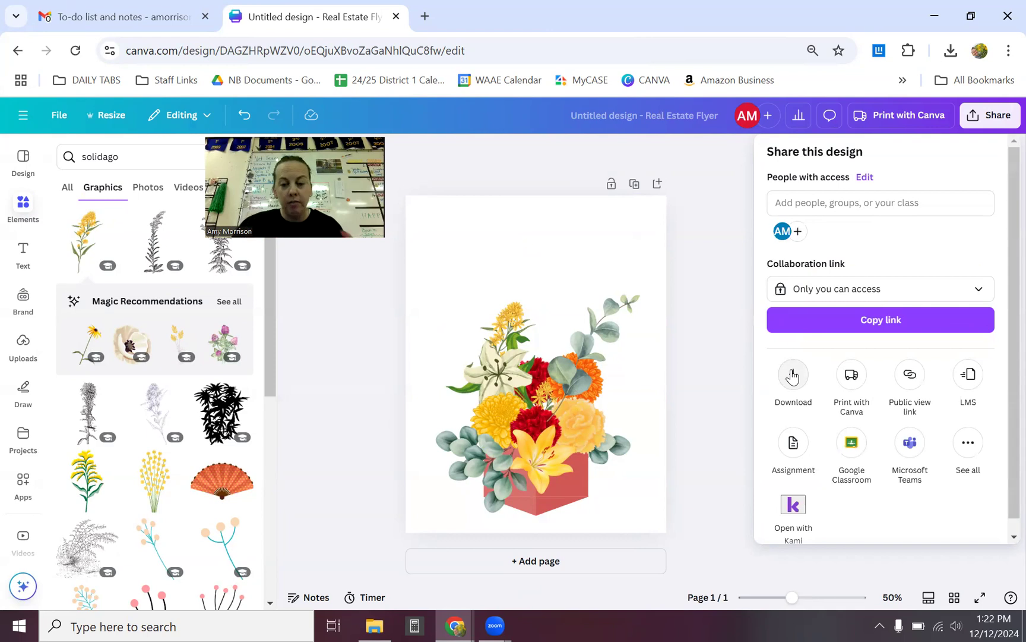
pyautogui.click(792, 380)
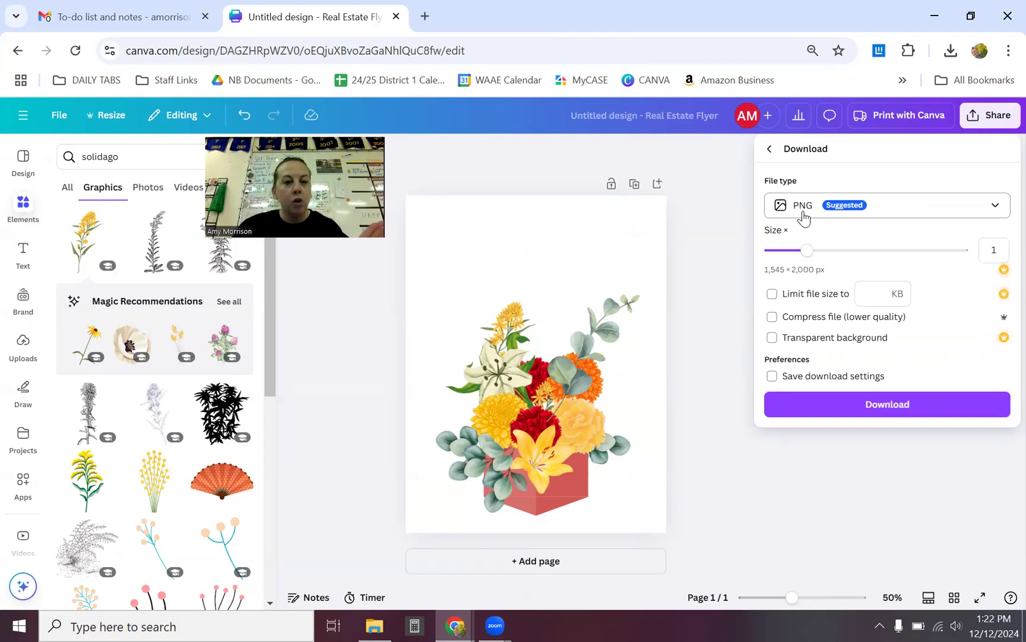
pyautogui.click(822, 409)
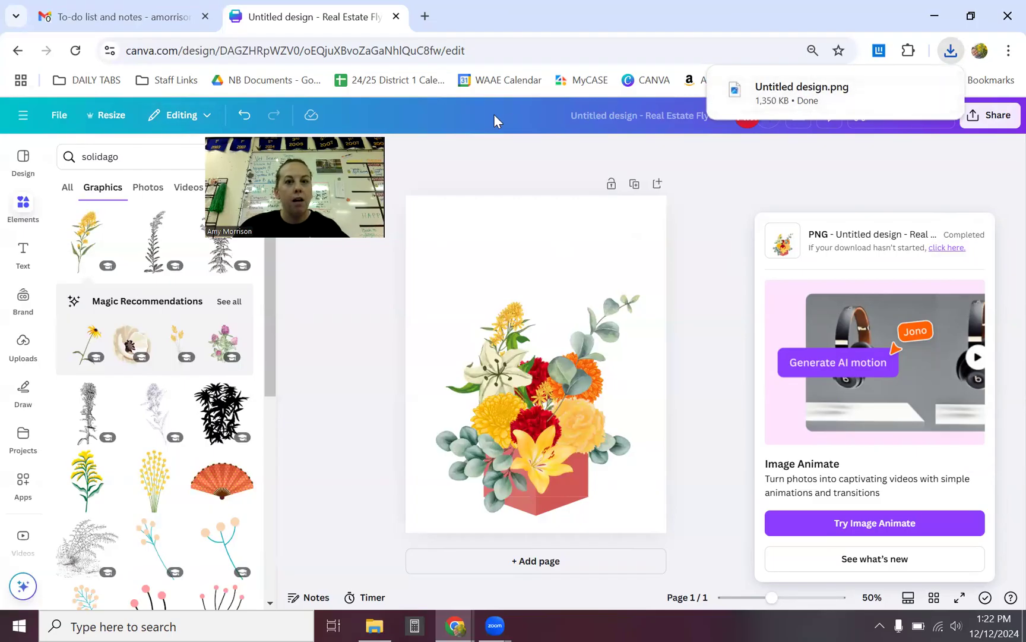
# In Google Classroom, close the floral arrangement PDF and return to the Classwork list.
pyautogui.moveTo(457, 622)
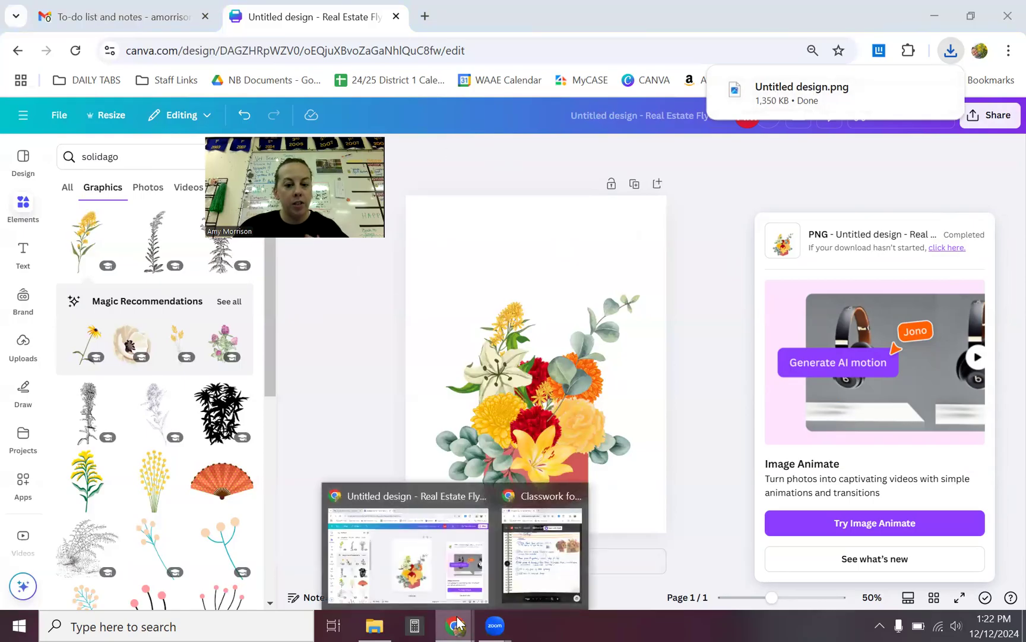
pyautogui.click(542, 556)
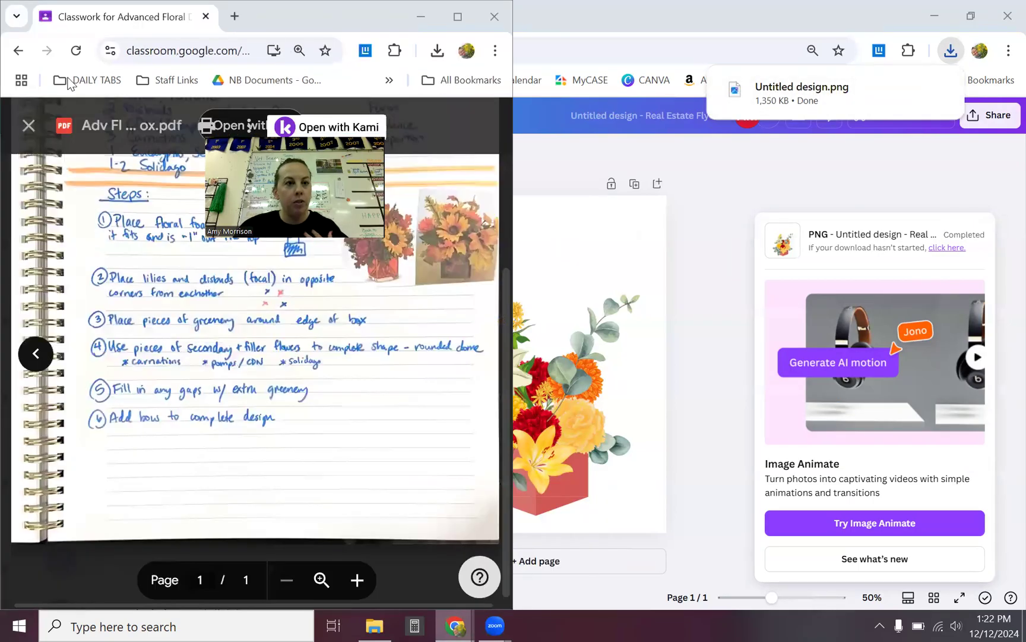
pyautogui.click(28, 126)
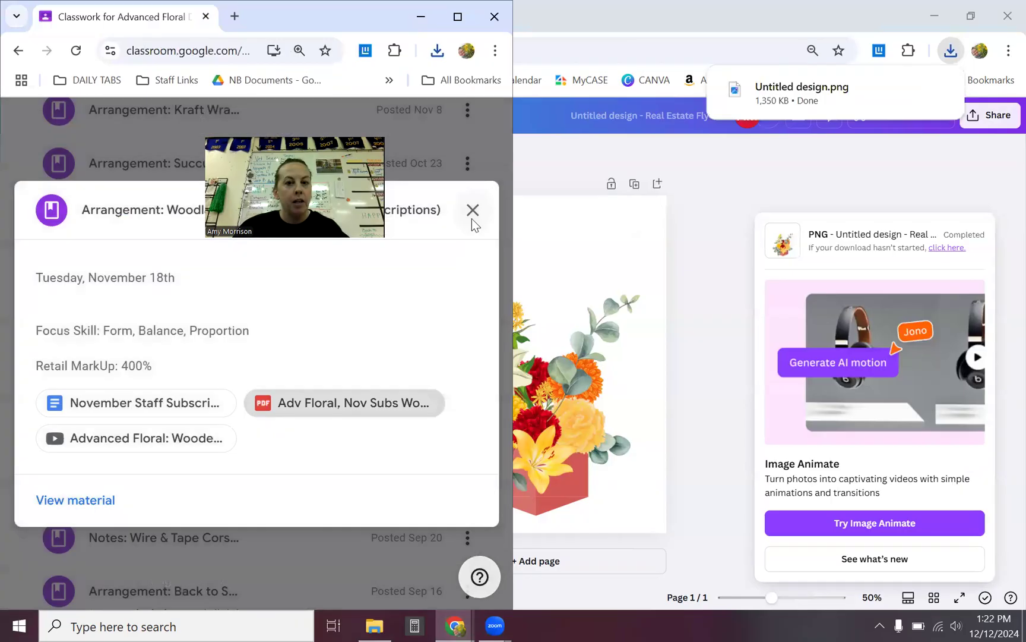
pyautogui.click(473, 210)
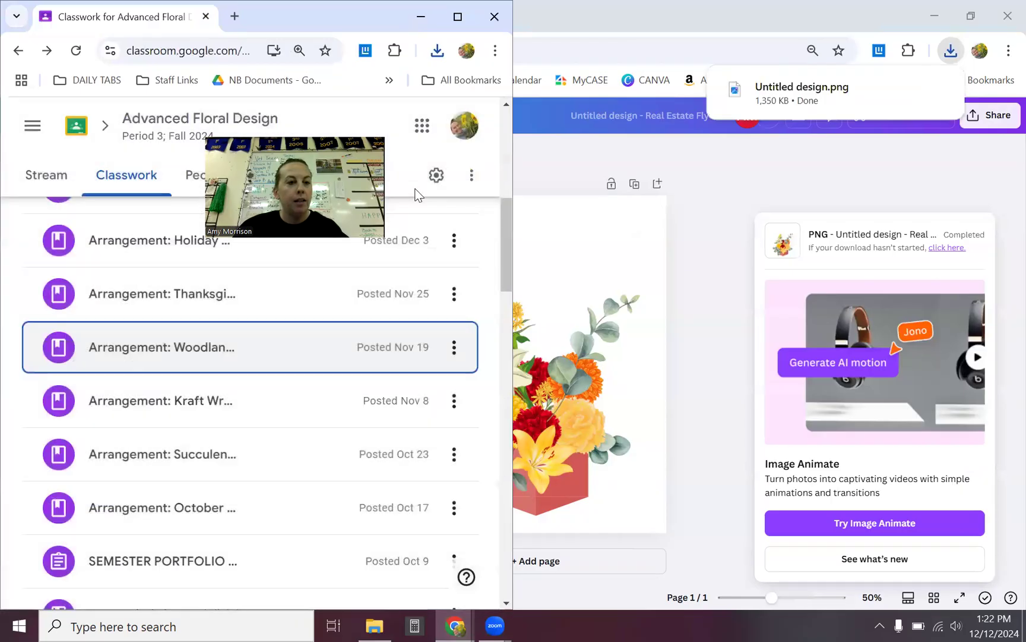
pyautogui.scroll(-15, 129, 345)
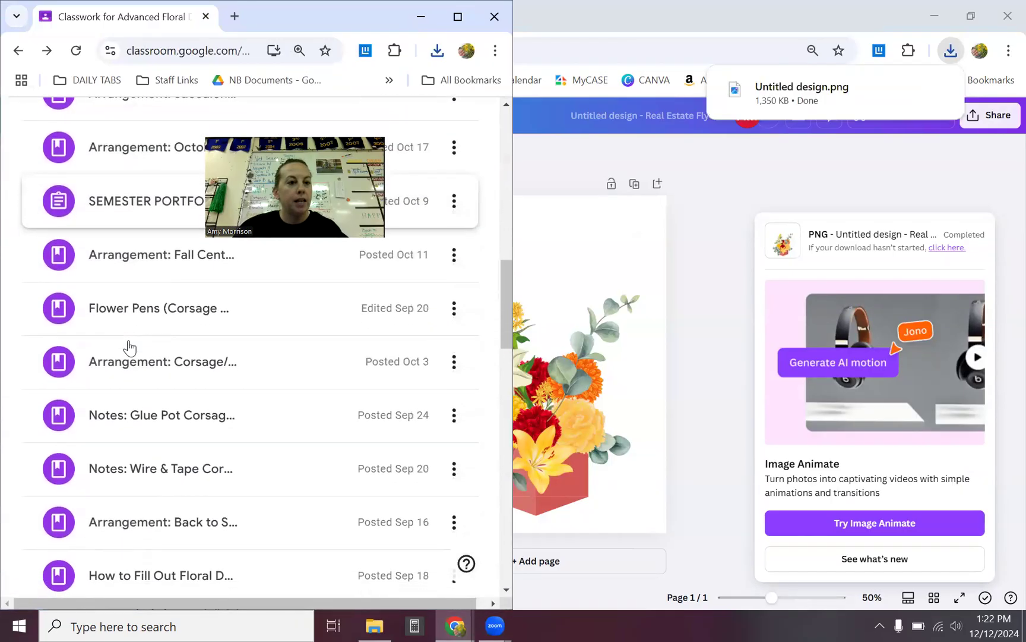
pyautogui.scroll(3, 132, 346)
pyautogui.scroll(-10, 131, 347)
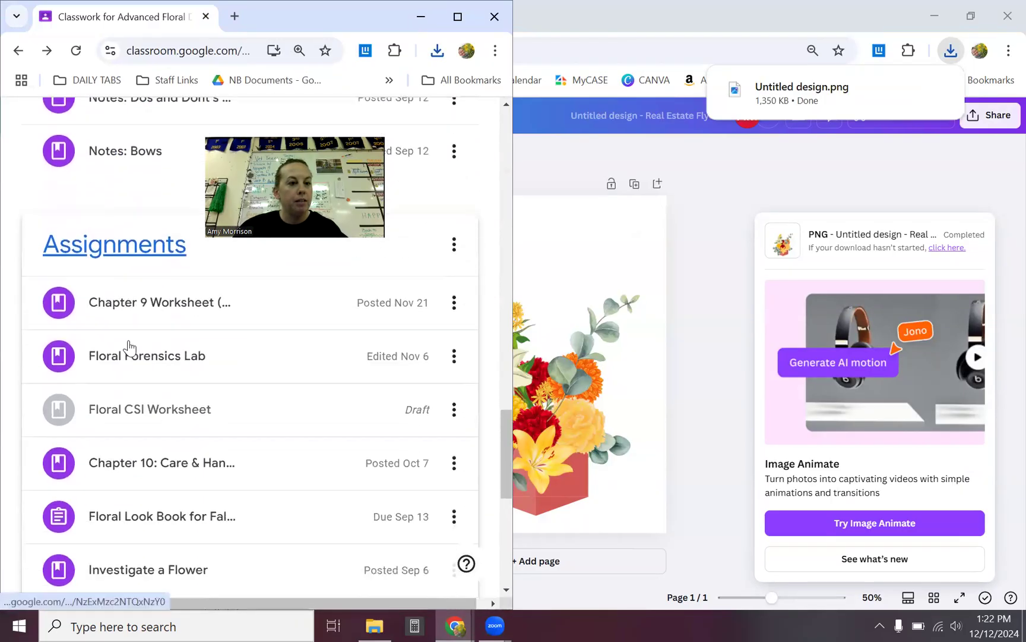
pyautogui.scroll(-2, 129, 348)
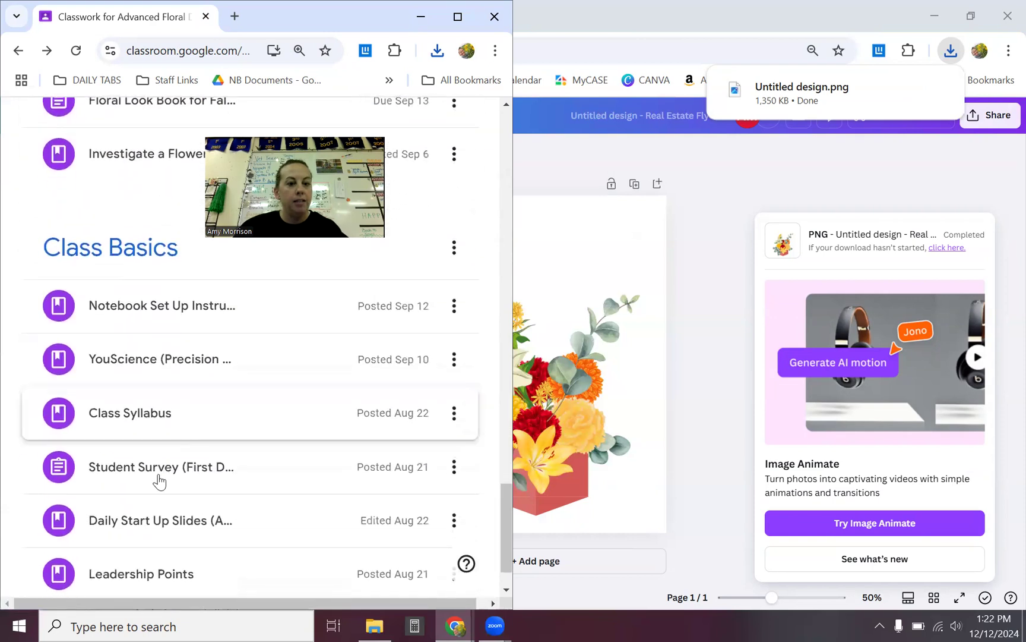
# View the Student Survey (First Day) instructions, then return to the Canva flyer.
pyautogui.click(155, 474)
pyautogui.click(112, 466)
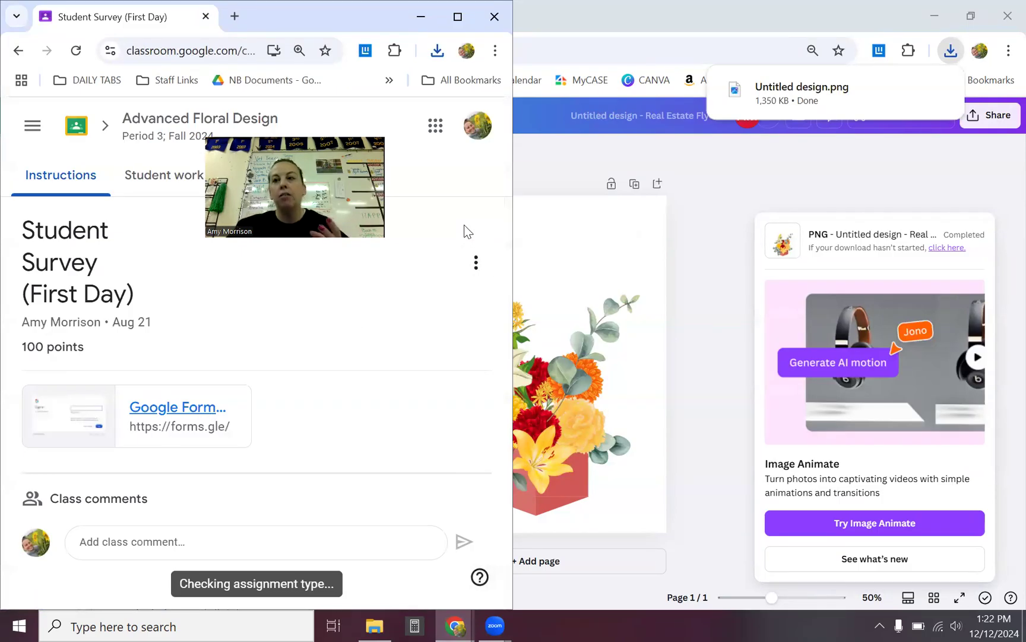
pyautogui.moveTo(825, 92)
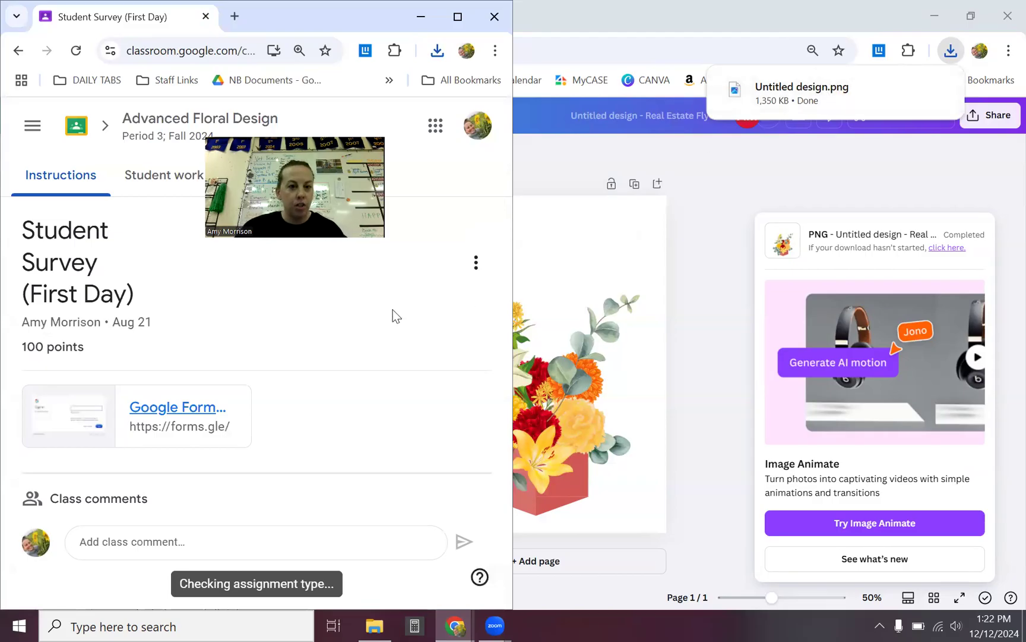
pyautogui.click(678, 202)
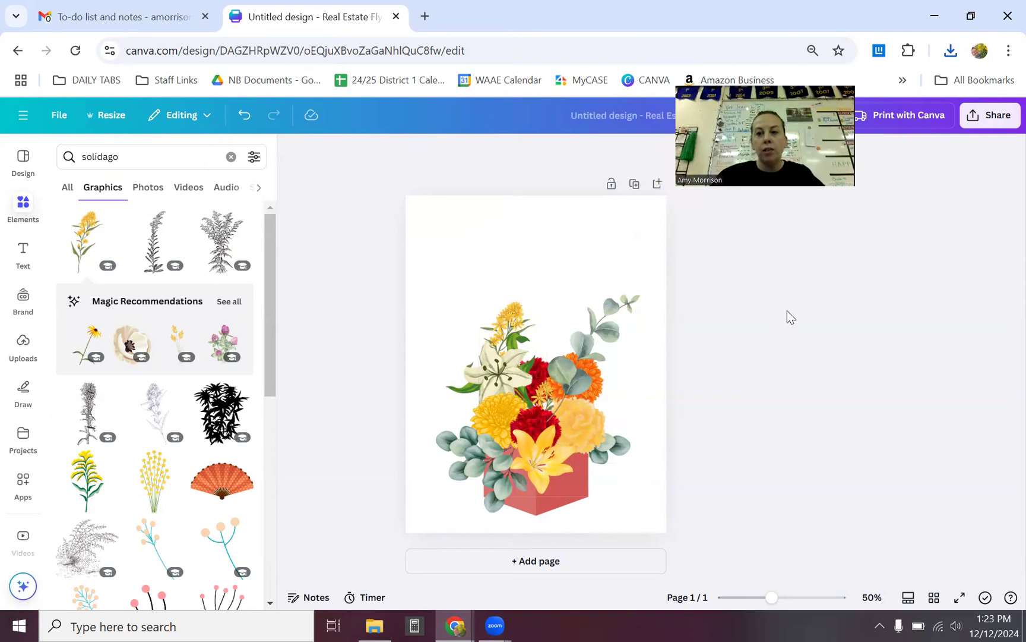
# Open IMG_0346.JPG from the desktop's New folder in Photos and inspect the Holiday Magic flyer.
pyautogui.click(935, 16)
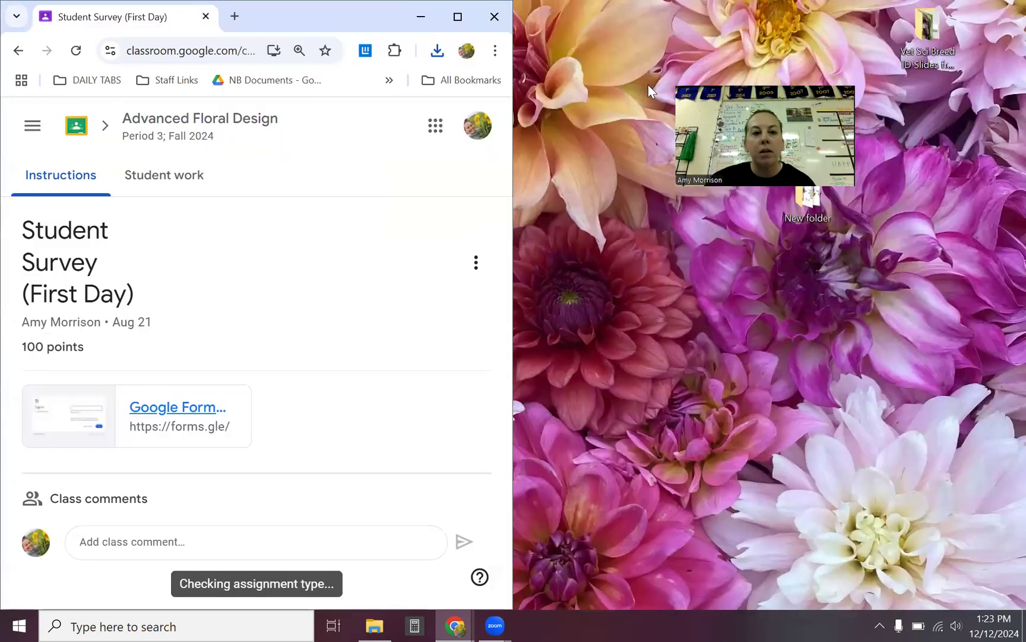
pyautogui.doubleClick(805, 222)
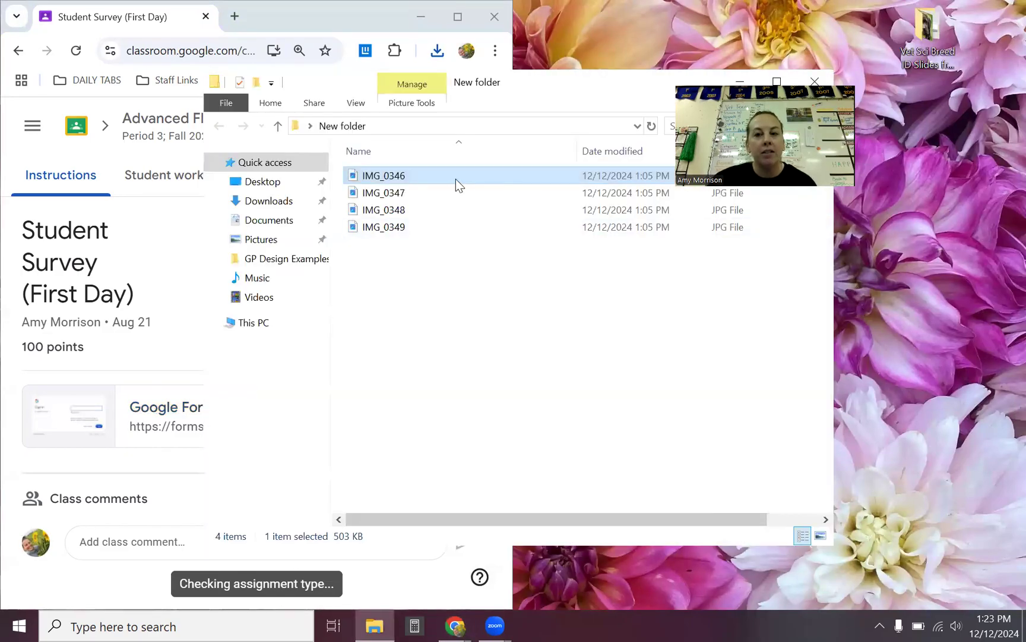
pyautogui.doubleClick(456, 179)
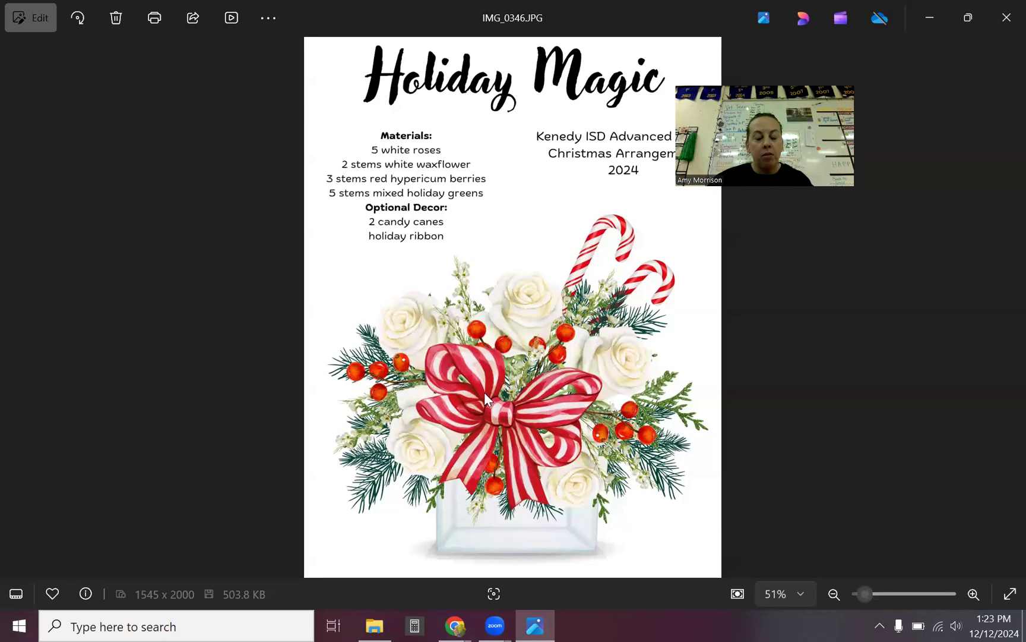
pyautogui.scroll(4, 484, 392)
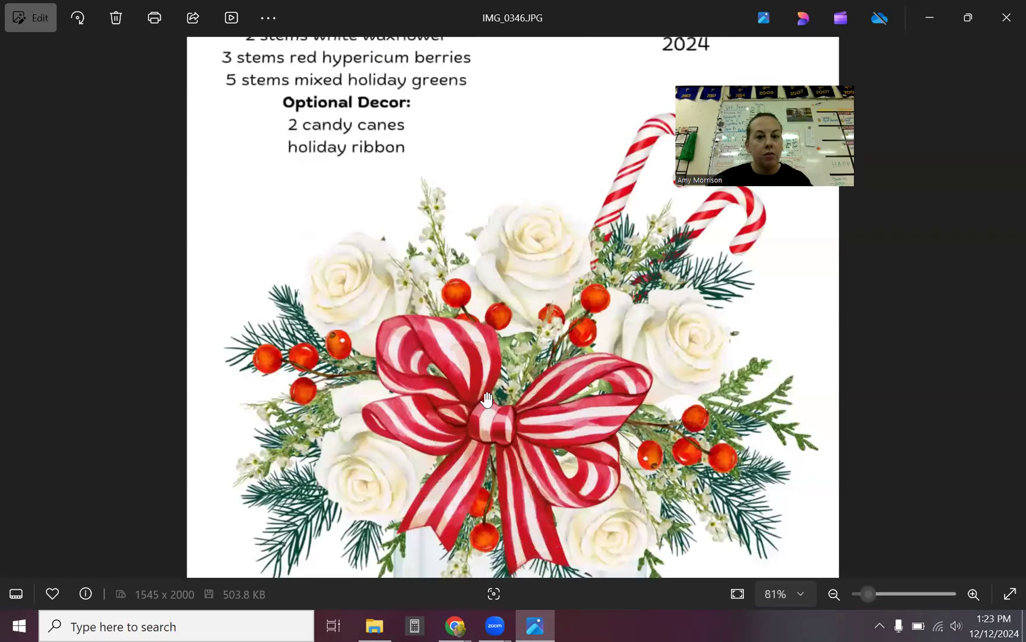
pyautogui.scroll(2, 487, 399)
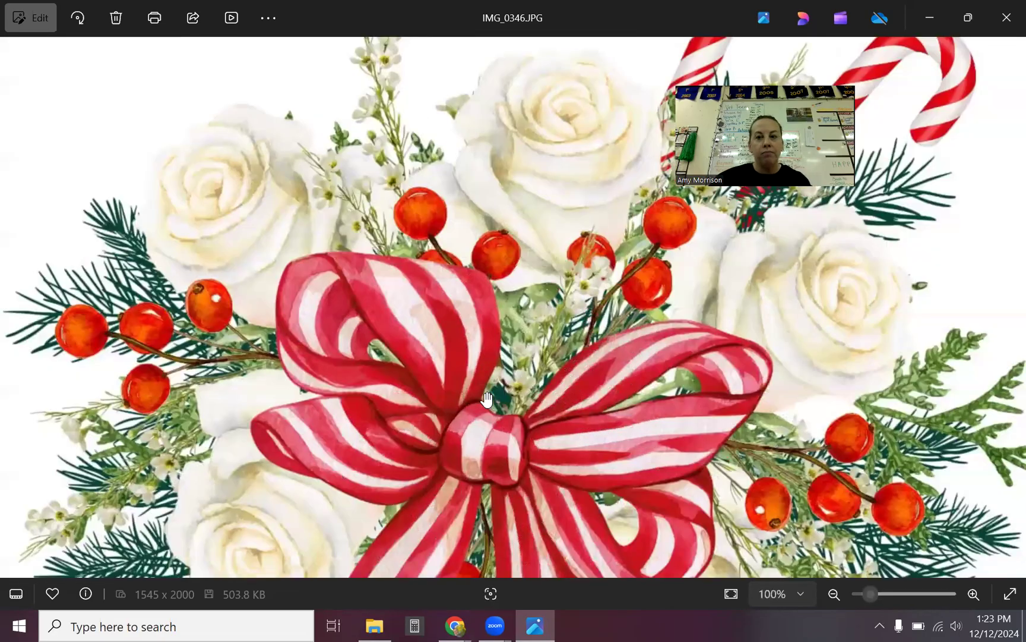
pyautogui.doubleClick(165, 211)
# View IMG_0347, IMG_0348 and IMG_0349 in Photos one by one, minimizing after each.
pyautogui.click(928, 18)
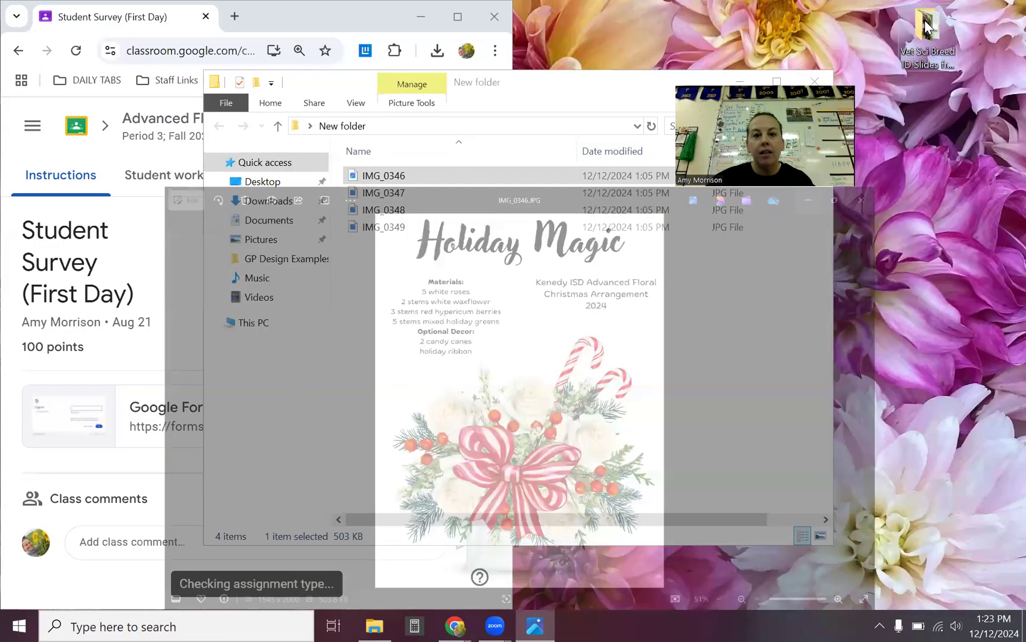
pyautogui.doubleClick(390, 188)
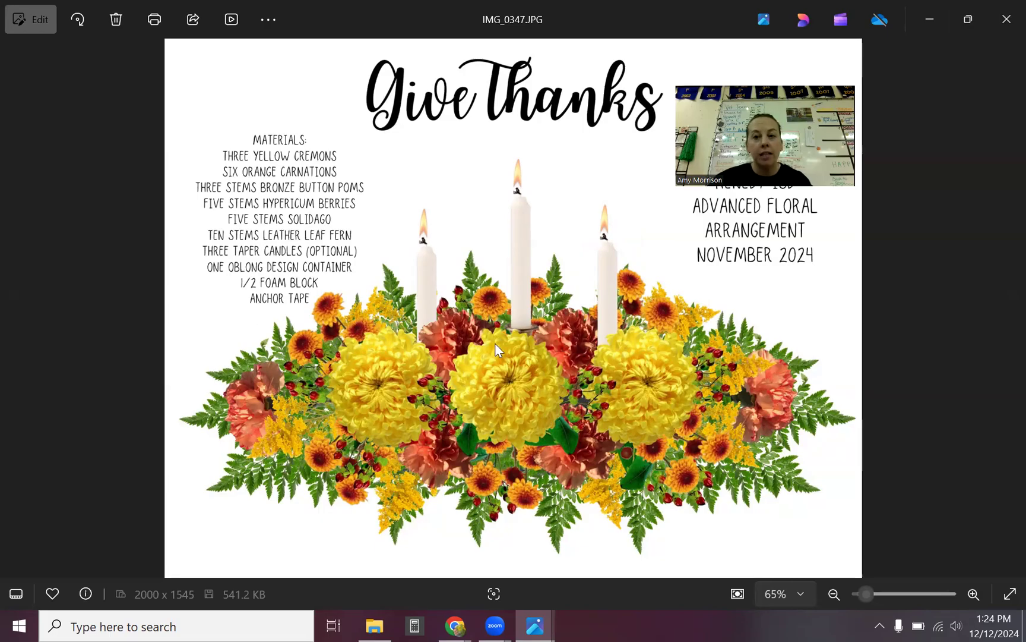
pyautogui.click(930, 18)
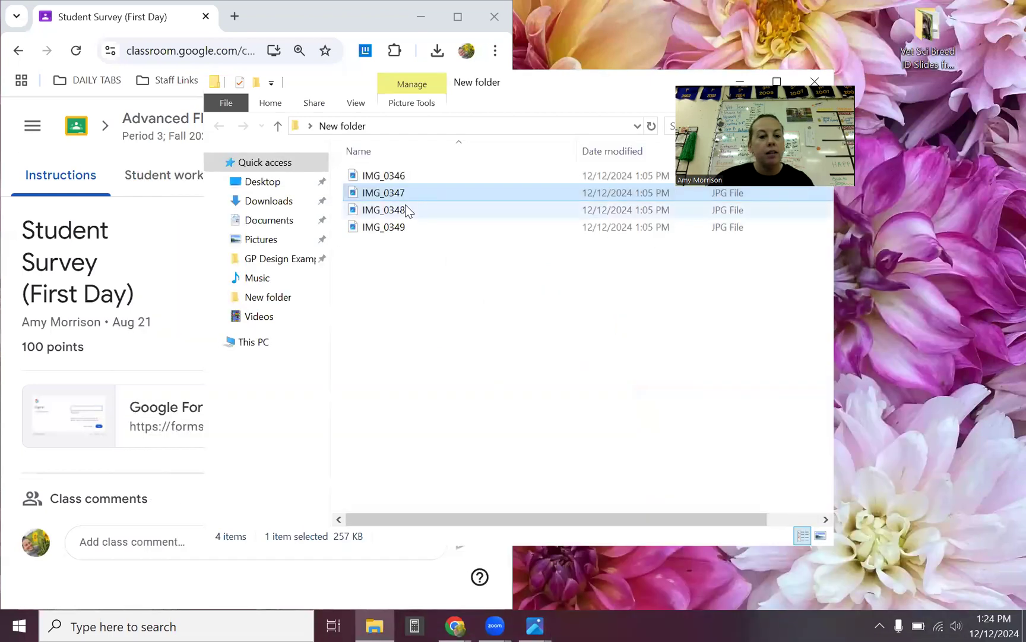
pyautogui.doubleClick(385, 210)
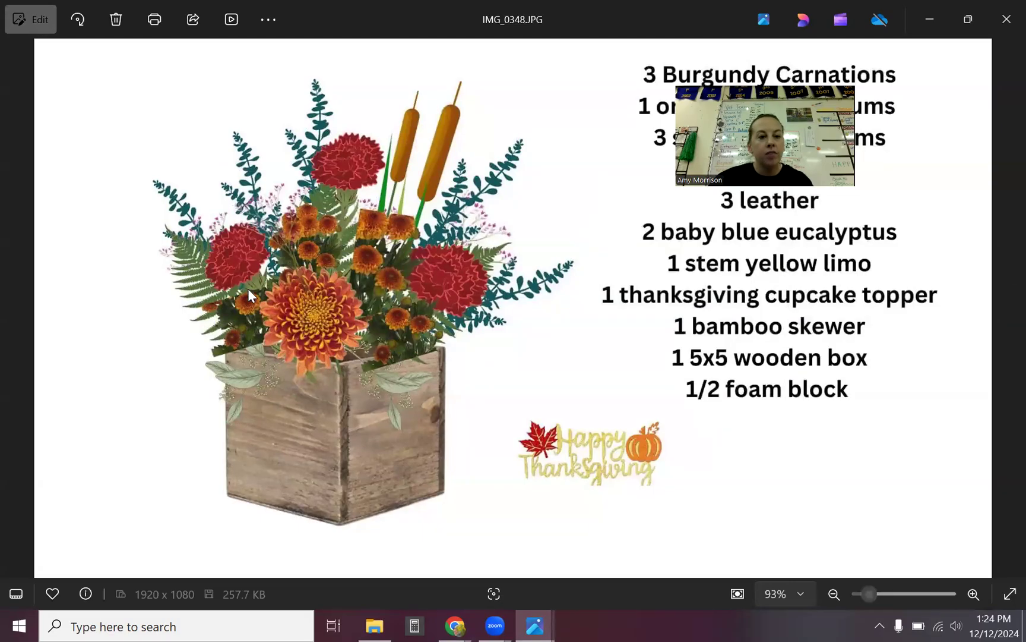
pyautogui.click(932, 7)
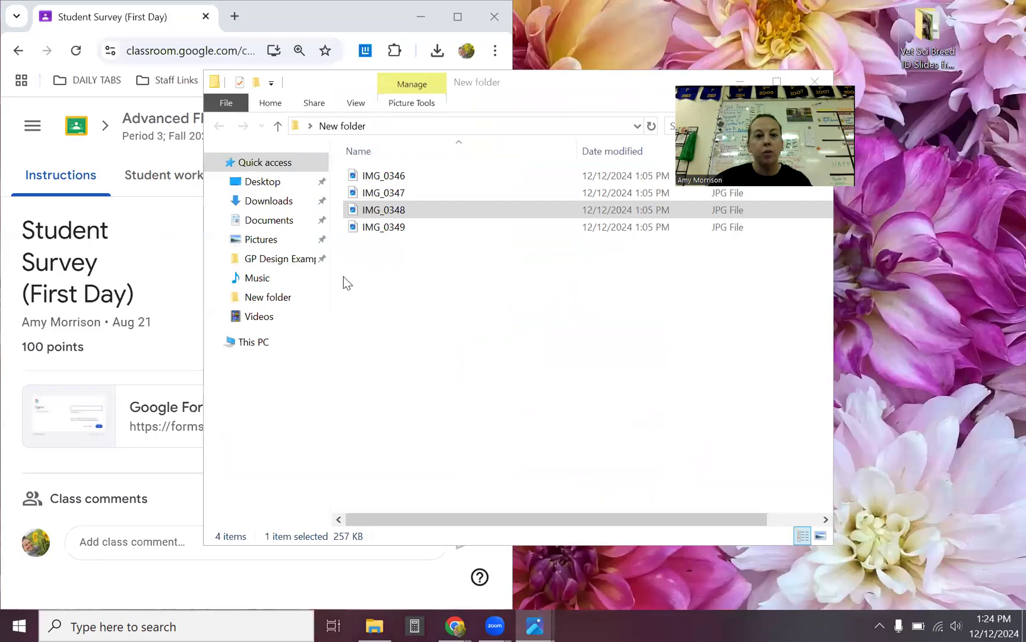
pyautogui.doubleClick(364, 227)
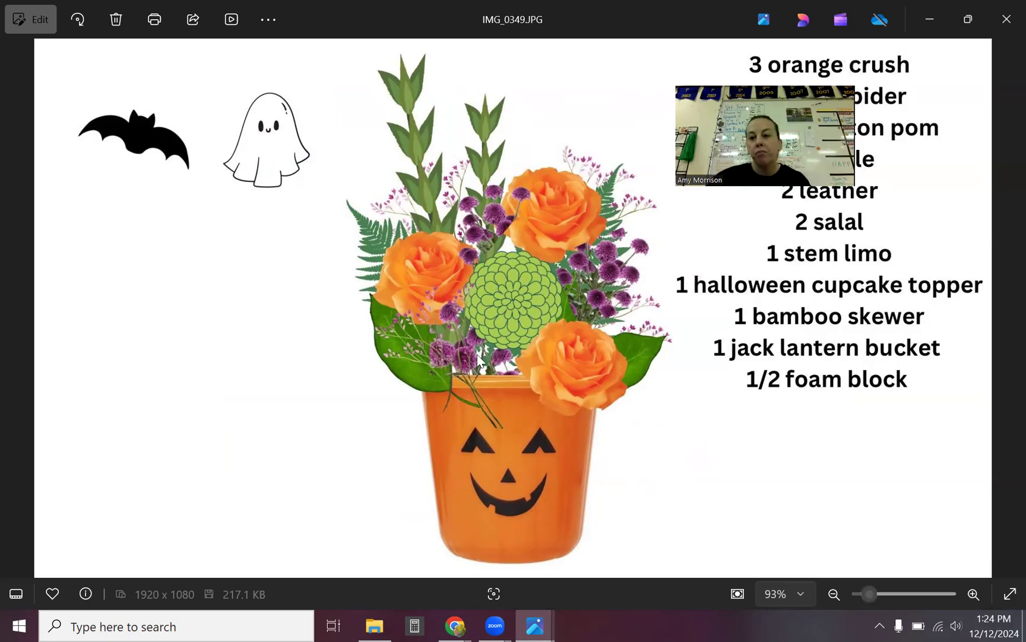
pyautogui.click(928, 17)
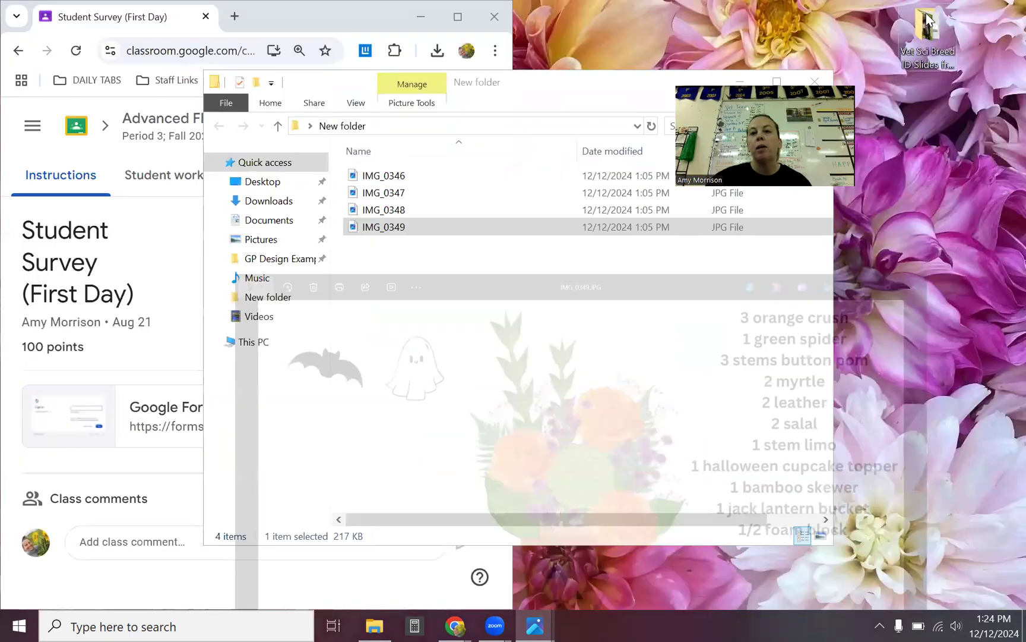
pyautogui.click(597, 250)
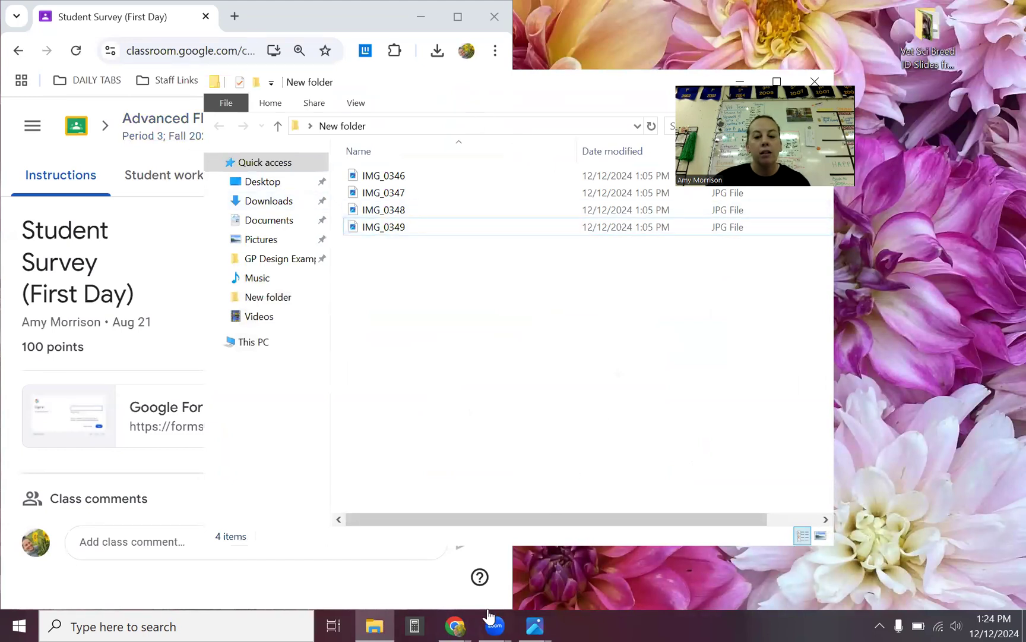
# Switch back to the Canva flower design window and browse its home panel.
pyautogui.click(455, 624)
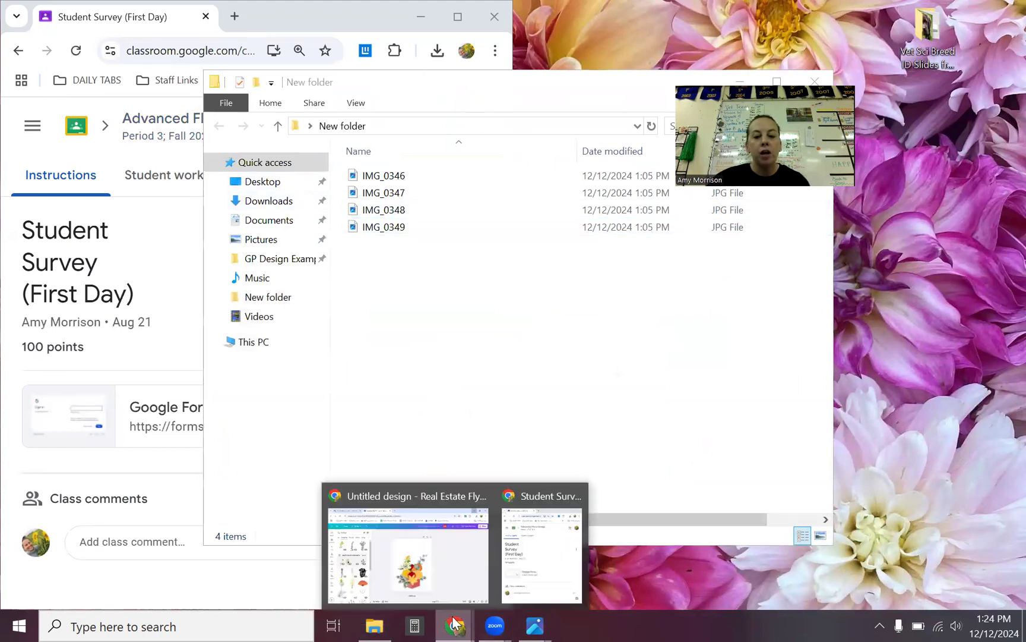
pyautogui.click(464, 540)
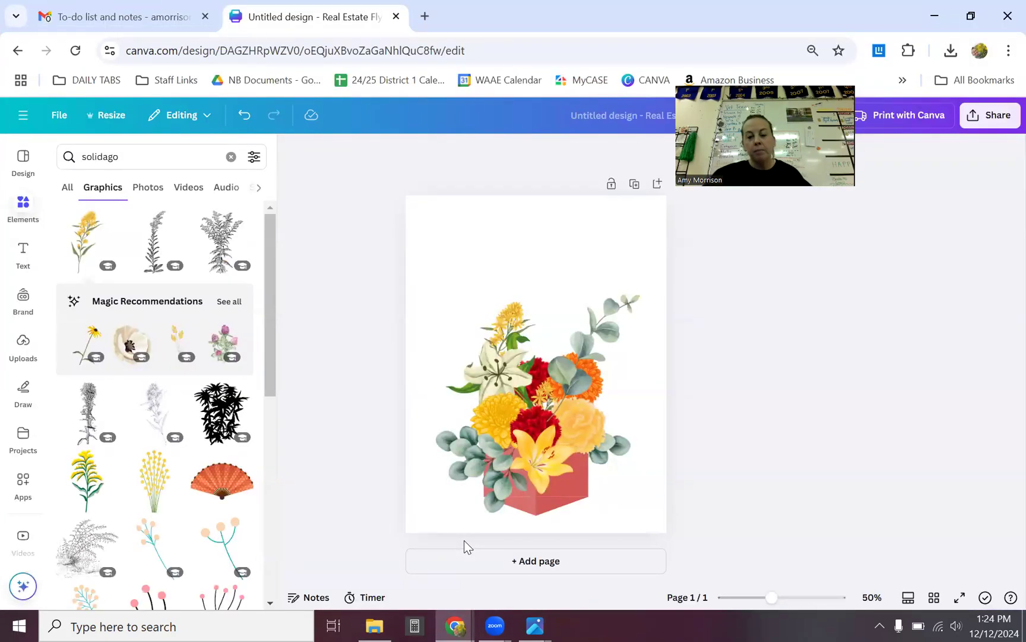
pyautogui.click(23, 118)
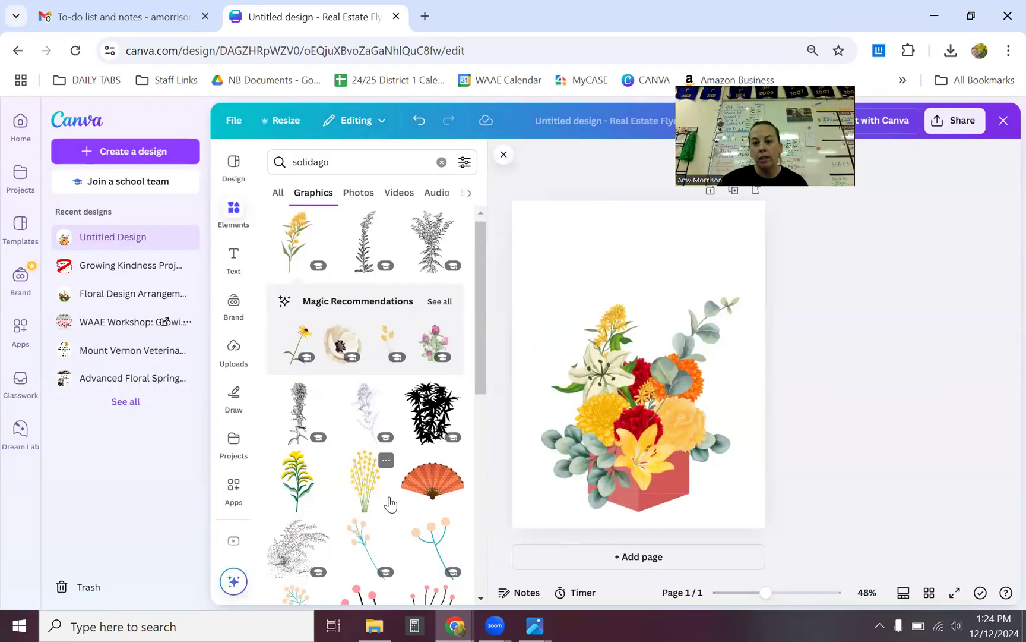
pyautogui.scroll(-4, 390, 503)
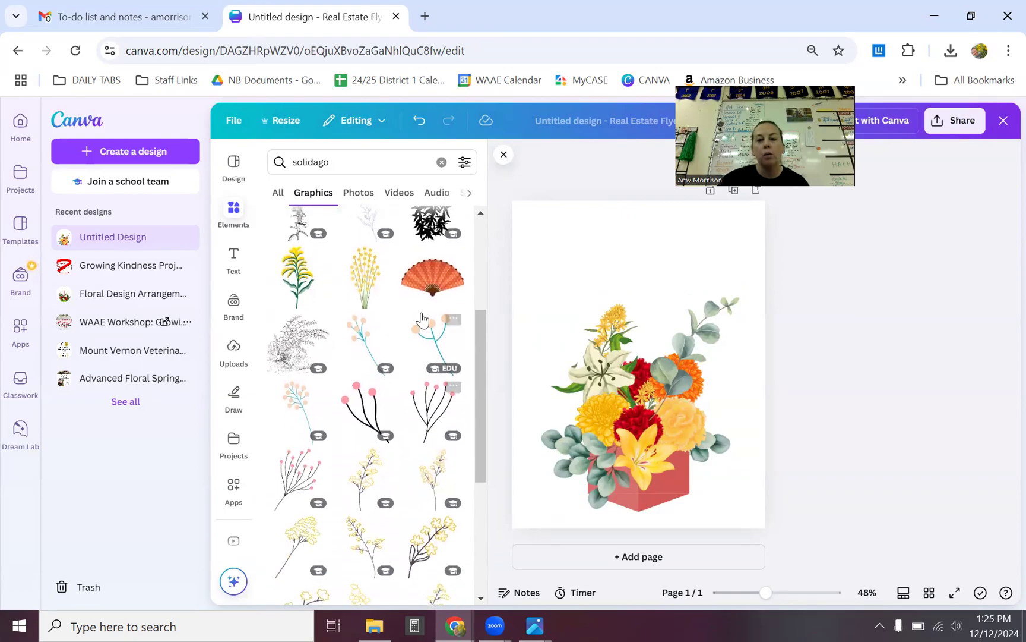
pyautogui.scroll(-3, 425, 317)
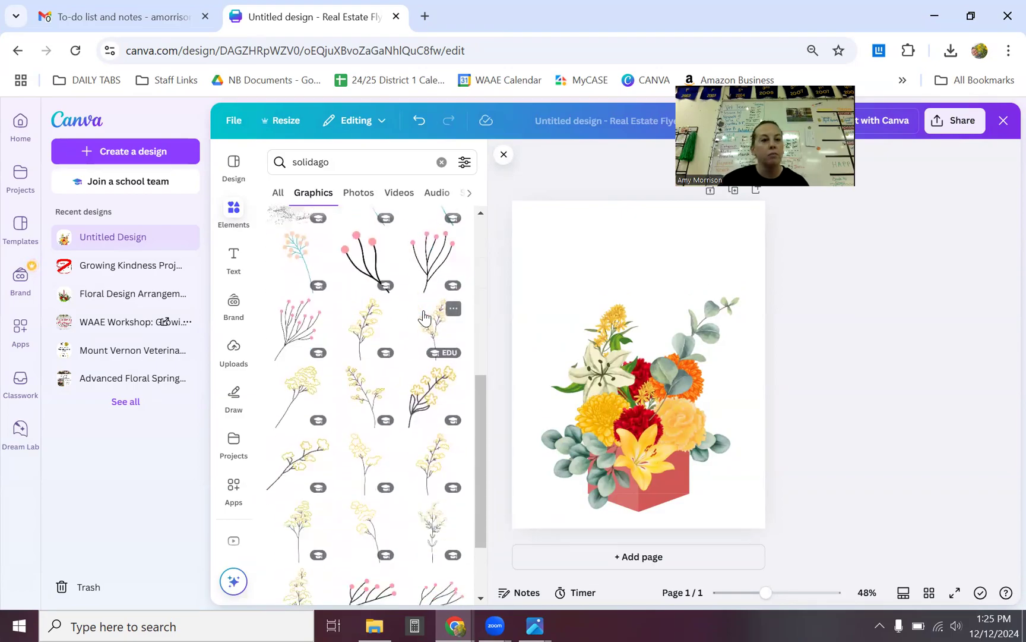
pyautogui.scroll(3, 426, 318)
# Create a new blank 8.5 × 5.5 in Flyer design and ready the Elements search box.
pyautogui.click(234, 121)
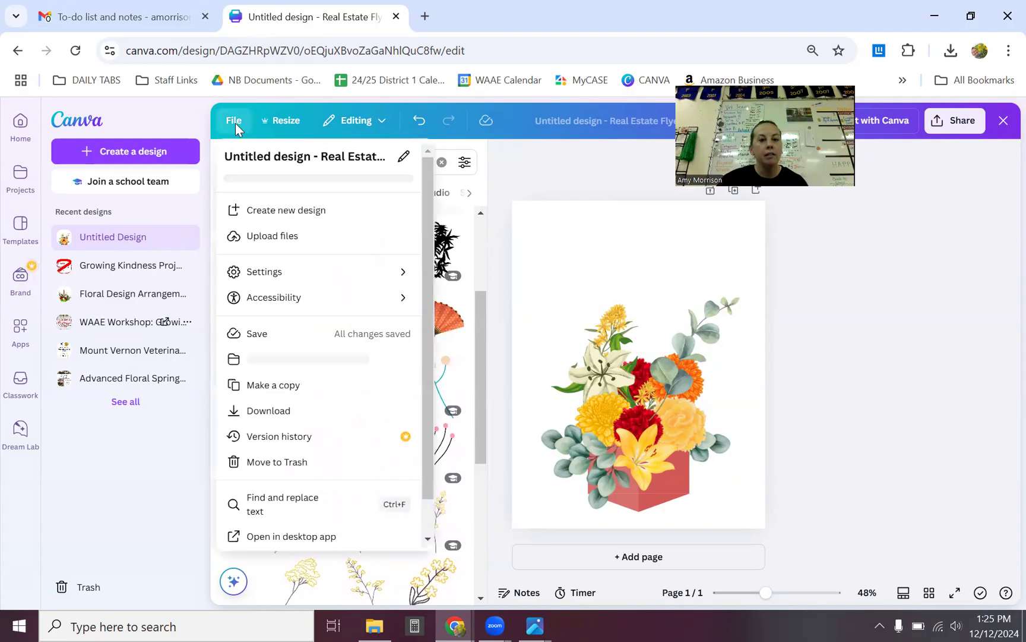
pyautogui.click(283, 208)
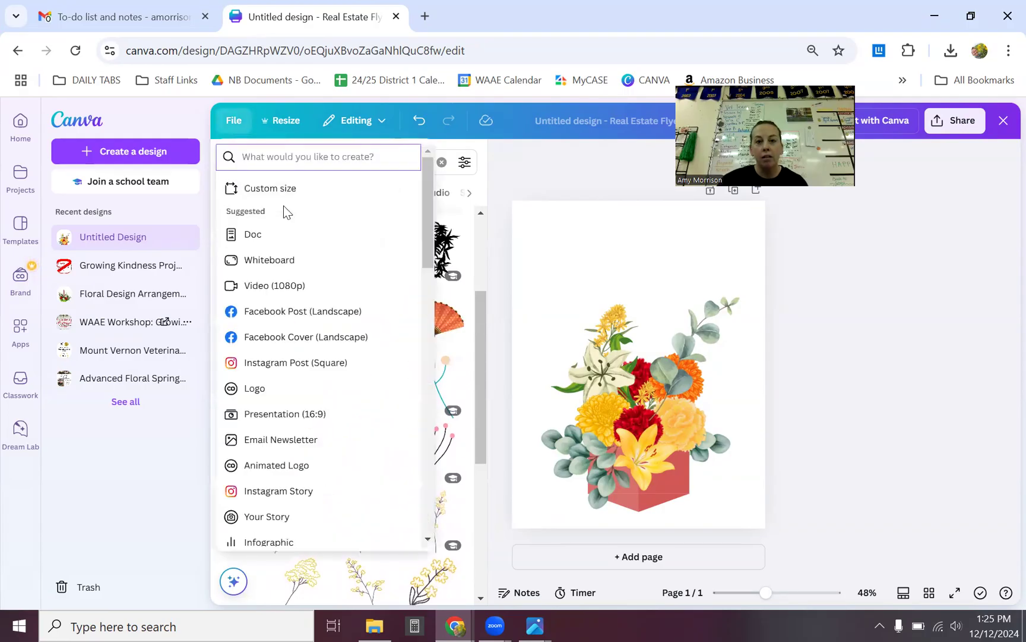
pyautogui.scroll(-2, 282, 424)
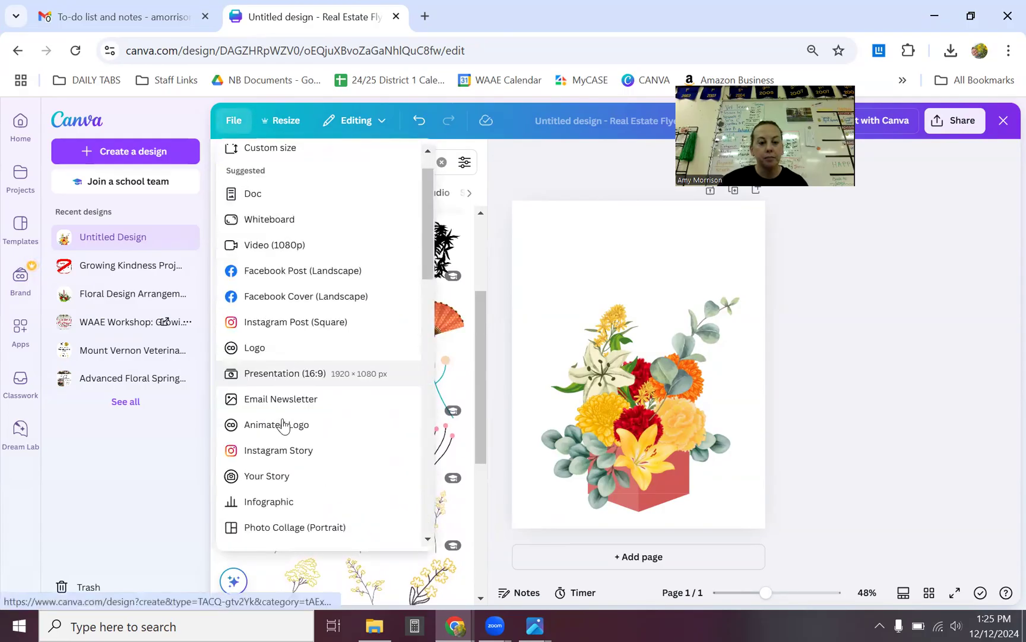
pyautogui.scroll(-8, 283, 423)
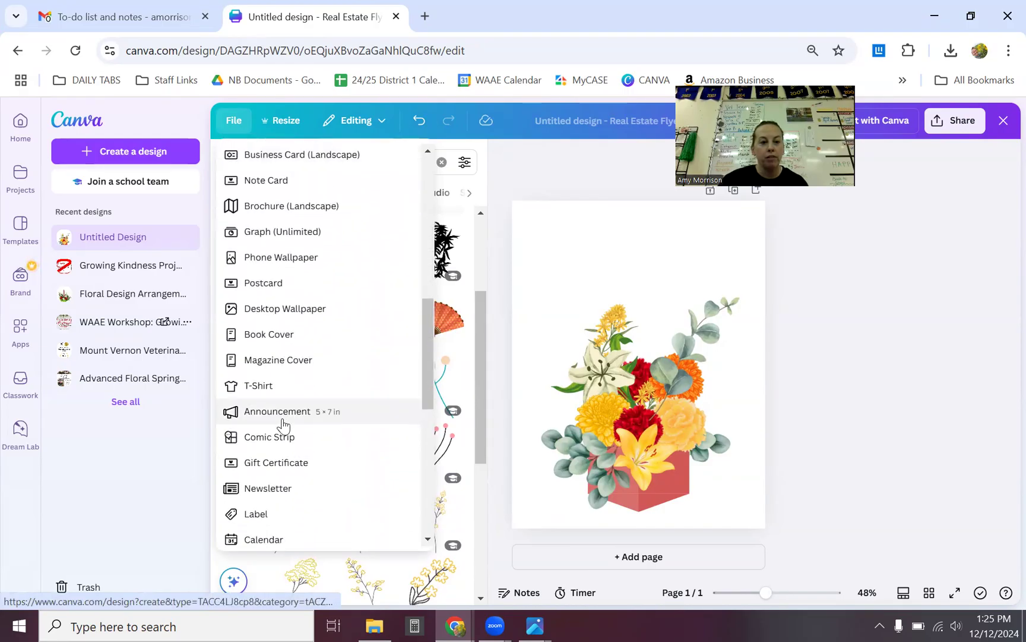
pyautogui.scroll(-4, 282, 423)
pyautogui.write('flyer')
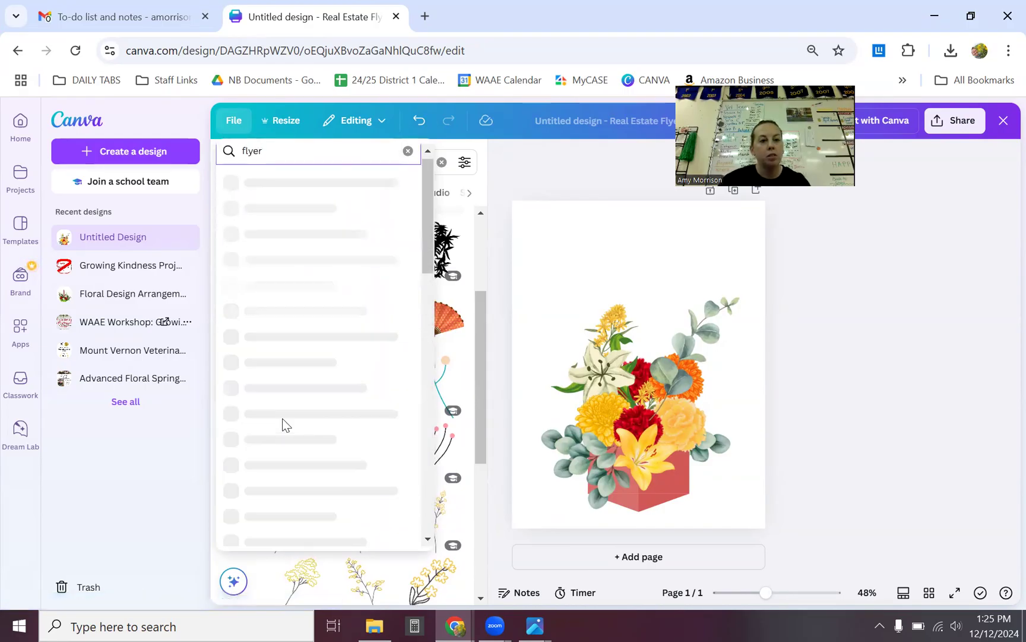
pyautogui.click(315, 207)
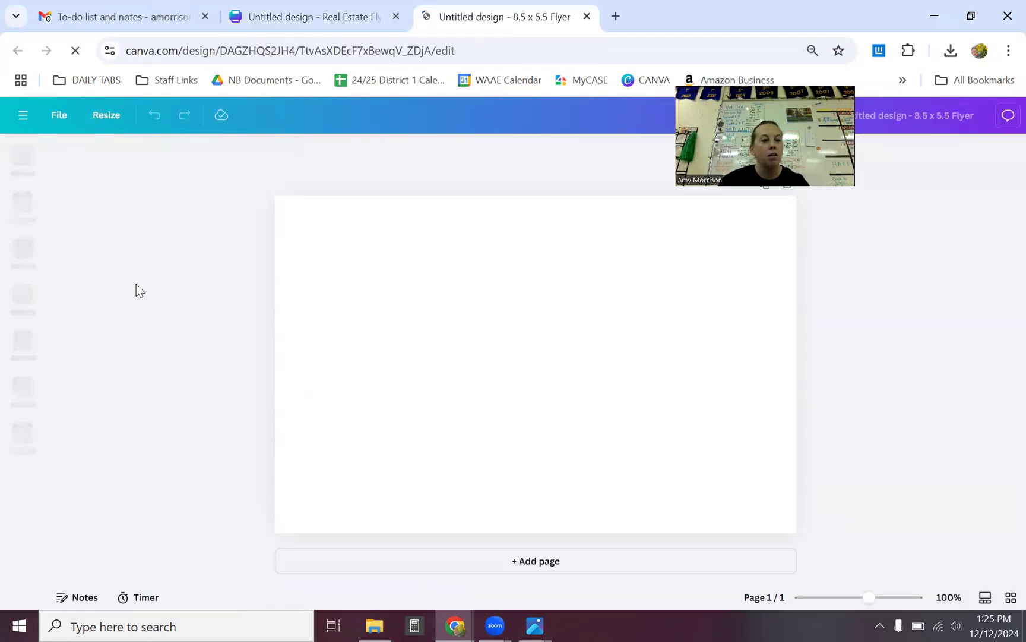
pyautogui.click(23, 205)
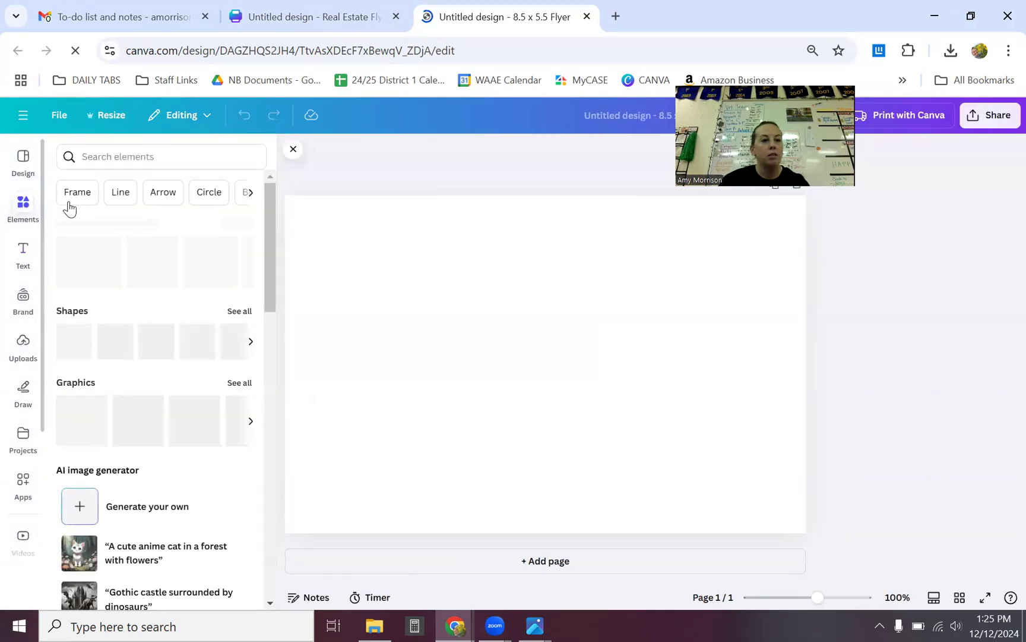
pyautogui.click(138, 148)
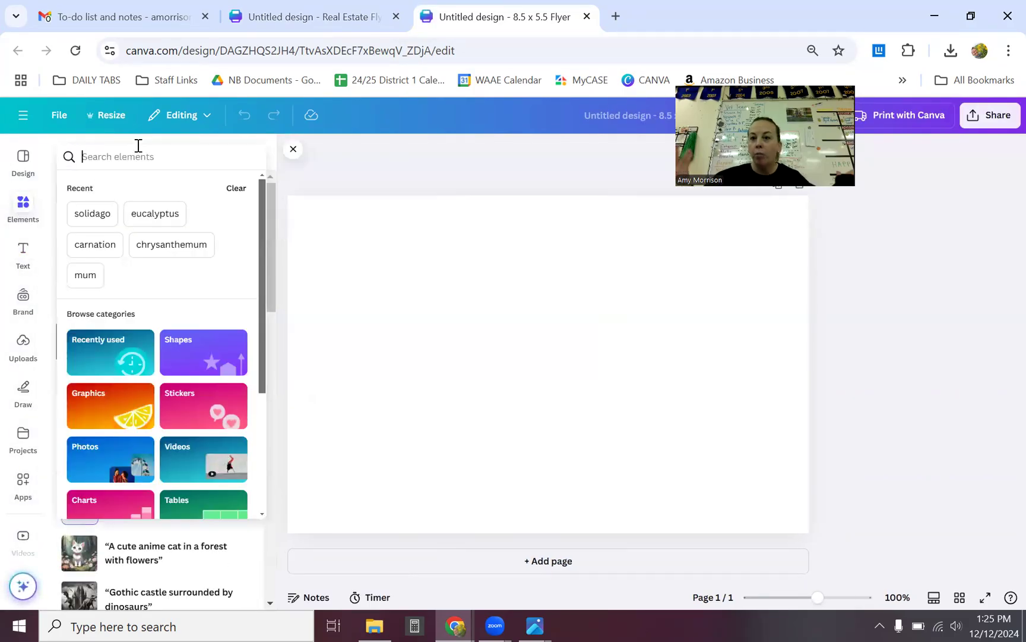